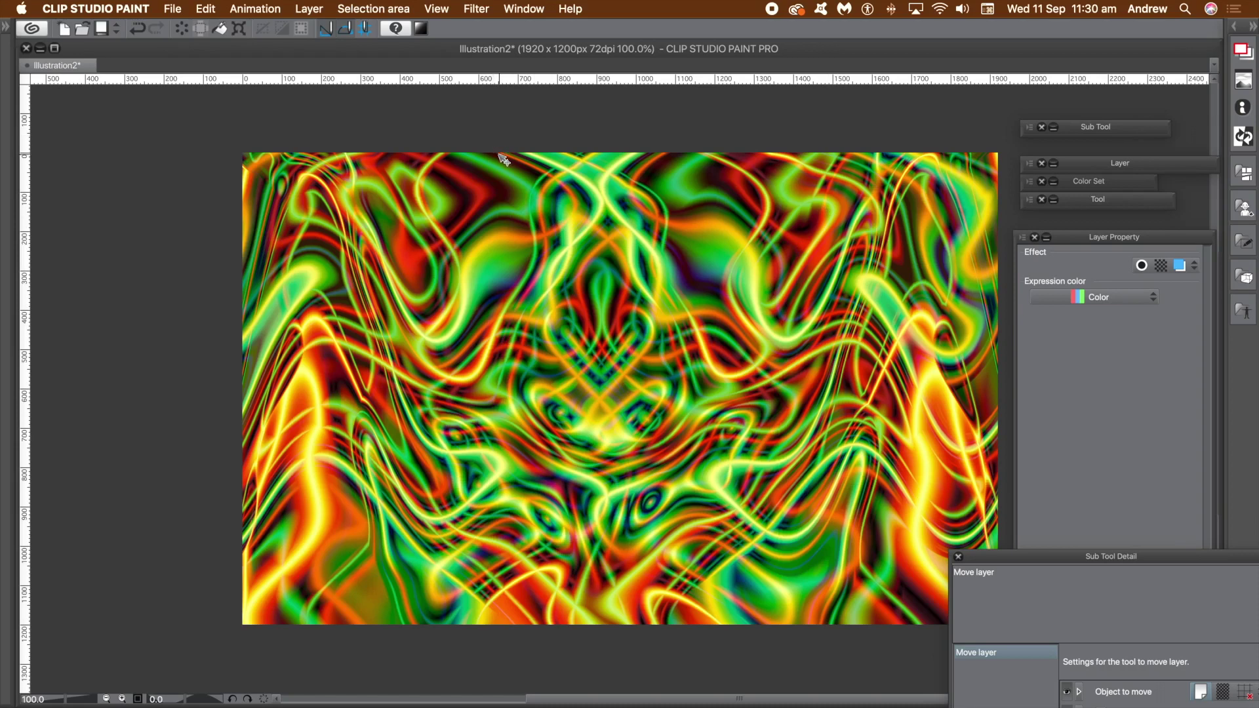
Open the Layer menu in the menu bar
{"action": "left_click", "coordinate": [309, 9]}
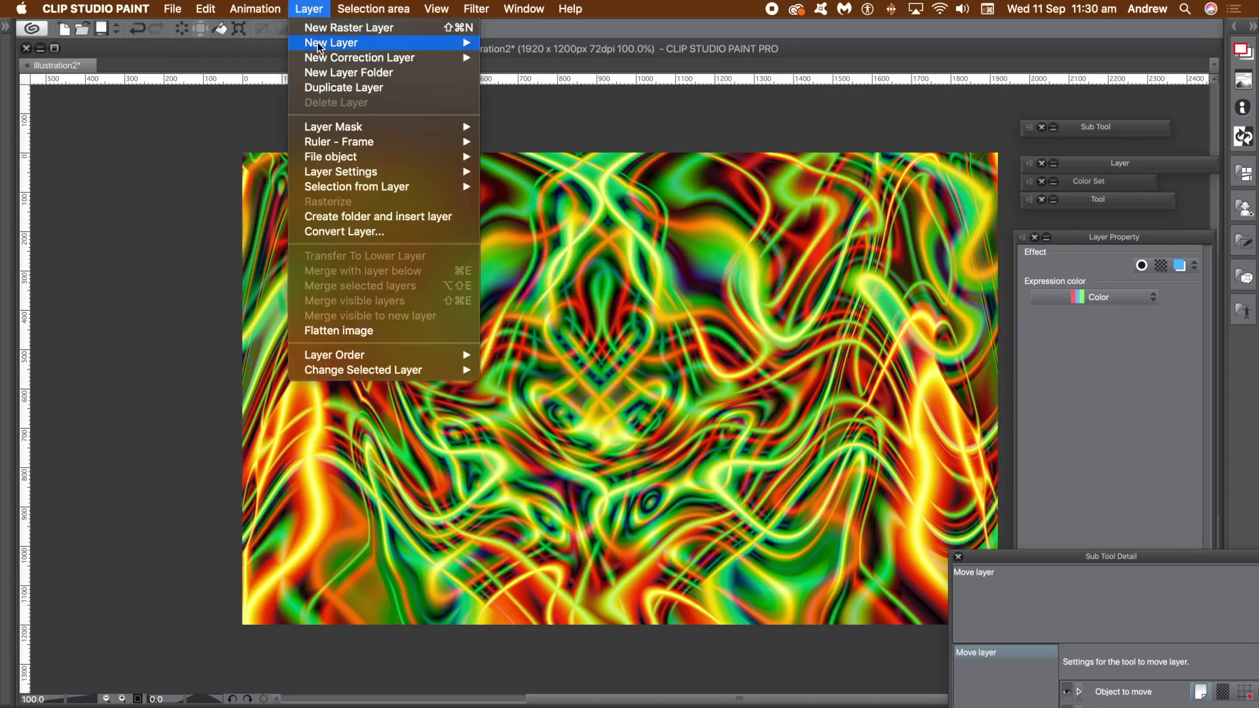
Create raster Layer 2 above Layer 1 and fill it with solid black
{"action": "mouse_move", "coordinate": [325, 43]}
{"action": "left_click", "coordinate": [524, 43]}
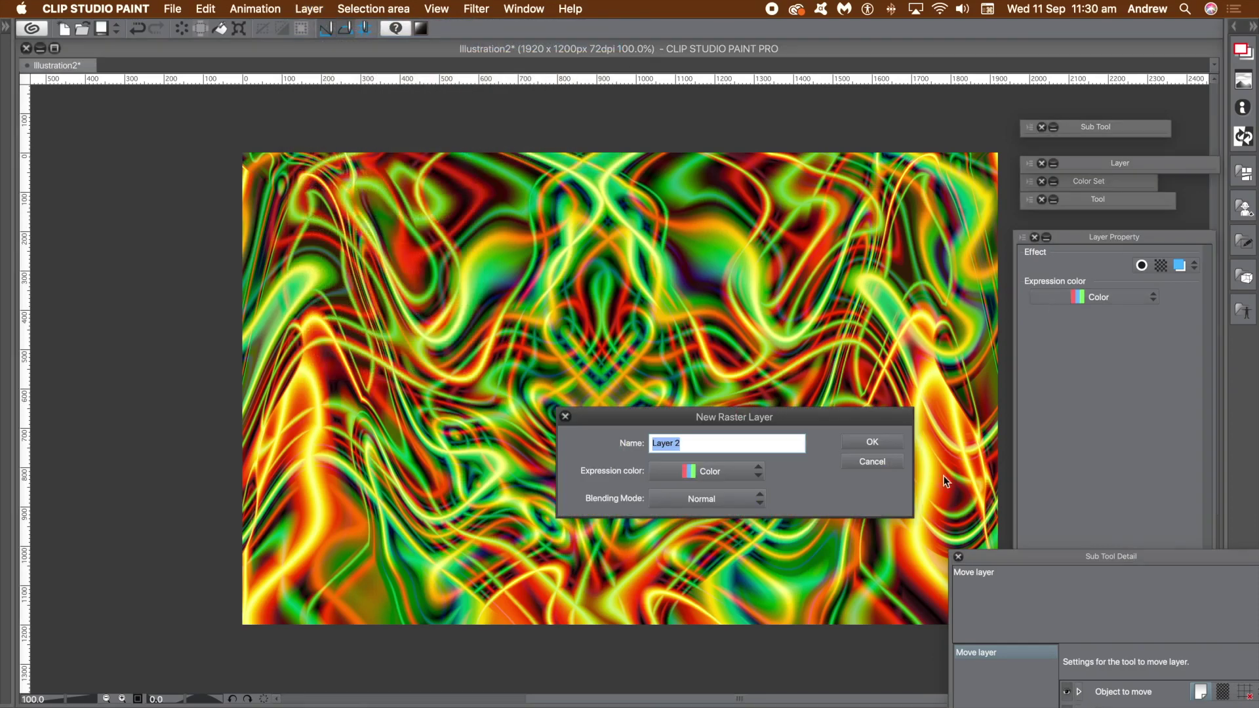
{"action": "left_click", "coordinate": [872, 441]}
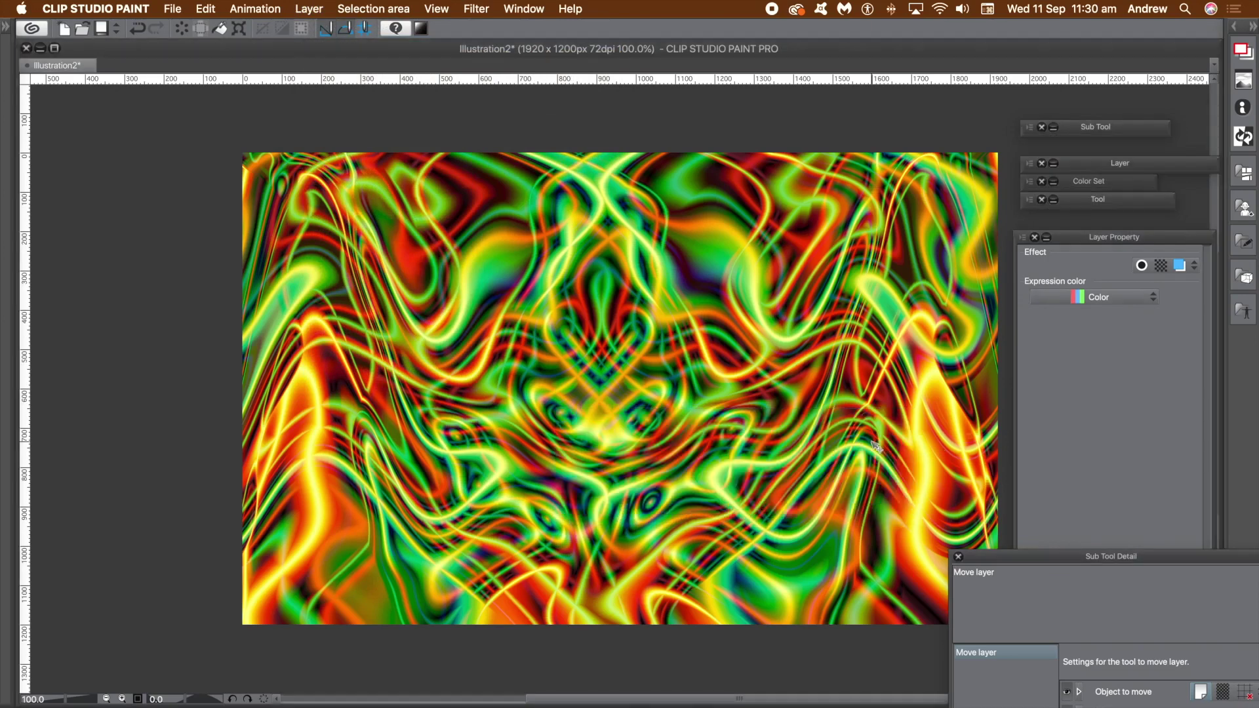
{"action": "left_click", "coordinate": [206, 10]}
{"action": "left_click", "coordinate": [219, 147]}
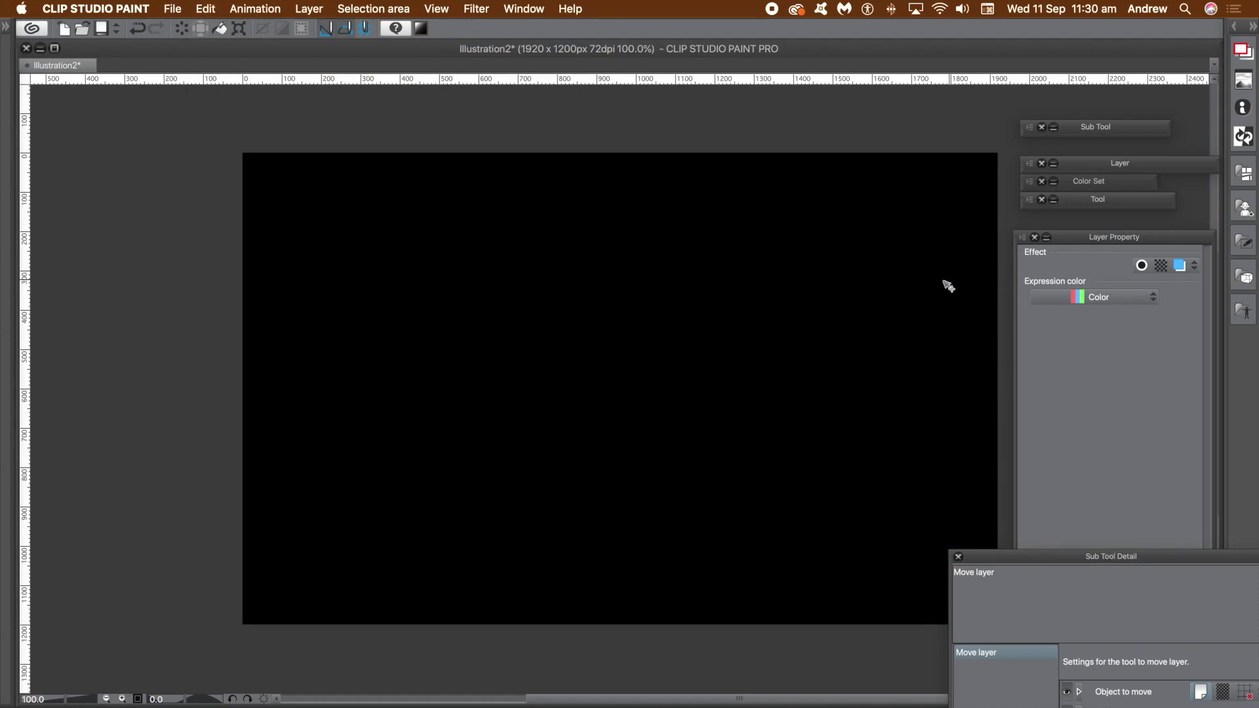
{"action": "left_click", "coordinate": [1103, 165]}
Toggle Layer 1's visibility off and back on, then collapse the layers list
{"action": "left_click", "coordinate": [1034, 281]}
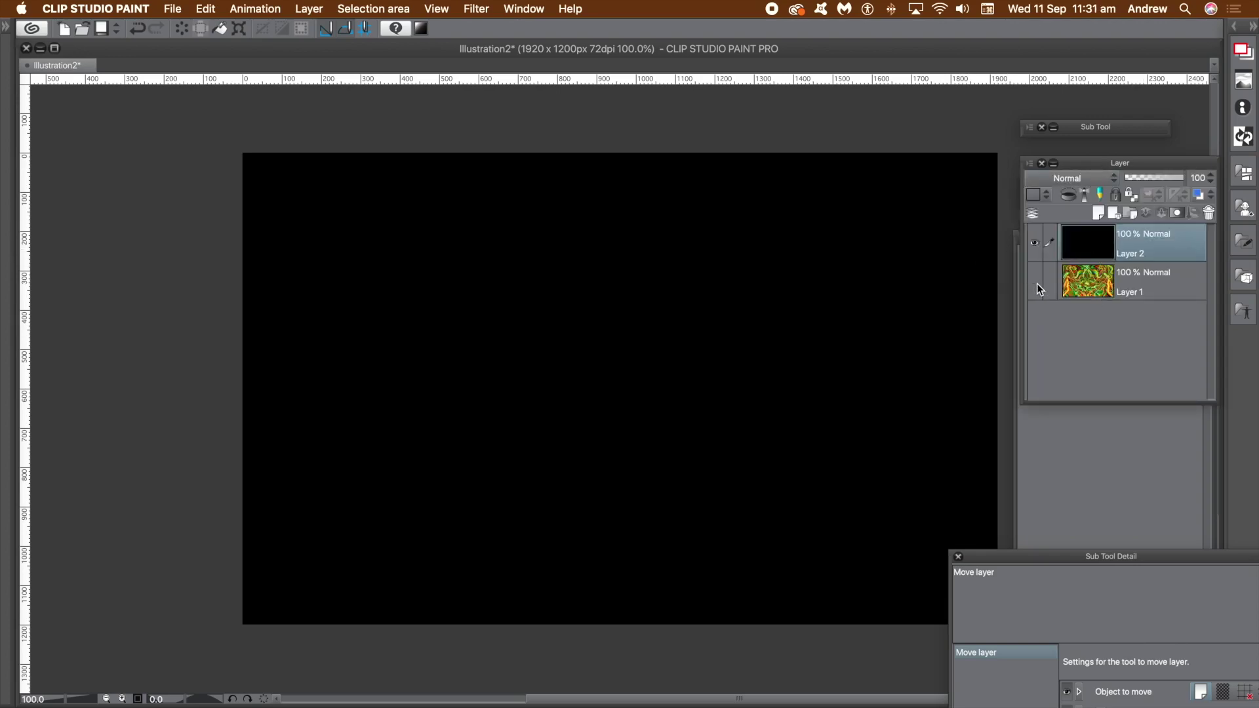
{"action": "left_click", "coordinate": [1035, 282]}
{"action": "left_click", "coordinate": [1107, 164]}
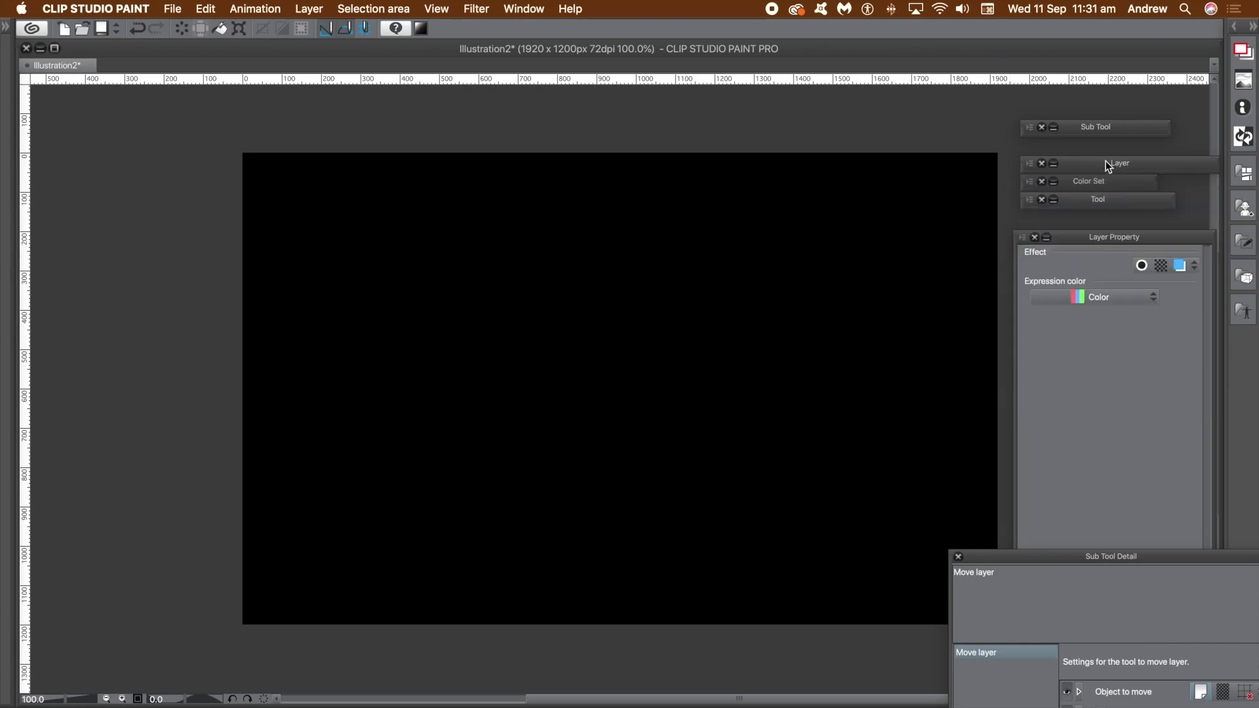
Switch to the Gradient tool
{"action": "left_click", "coordinate": [1106, 199]}
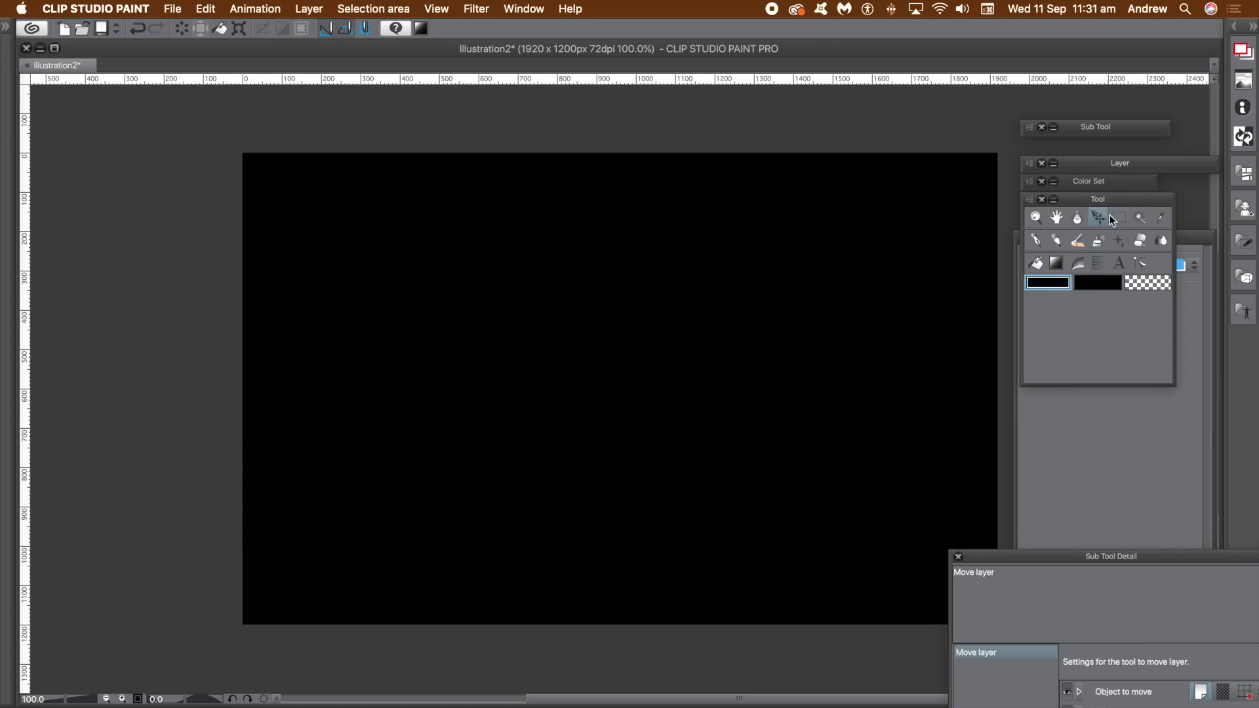
{"action": "left_click", "coordinate": [1055, 263]}
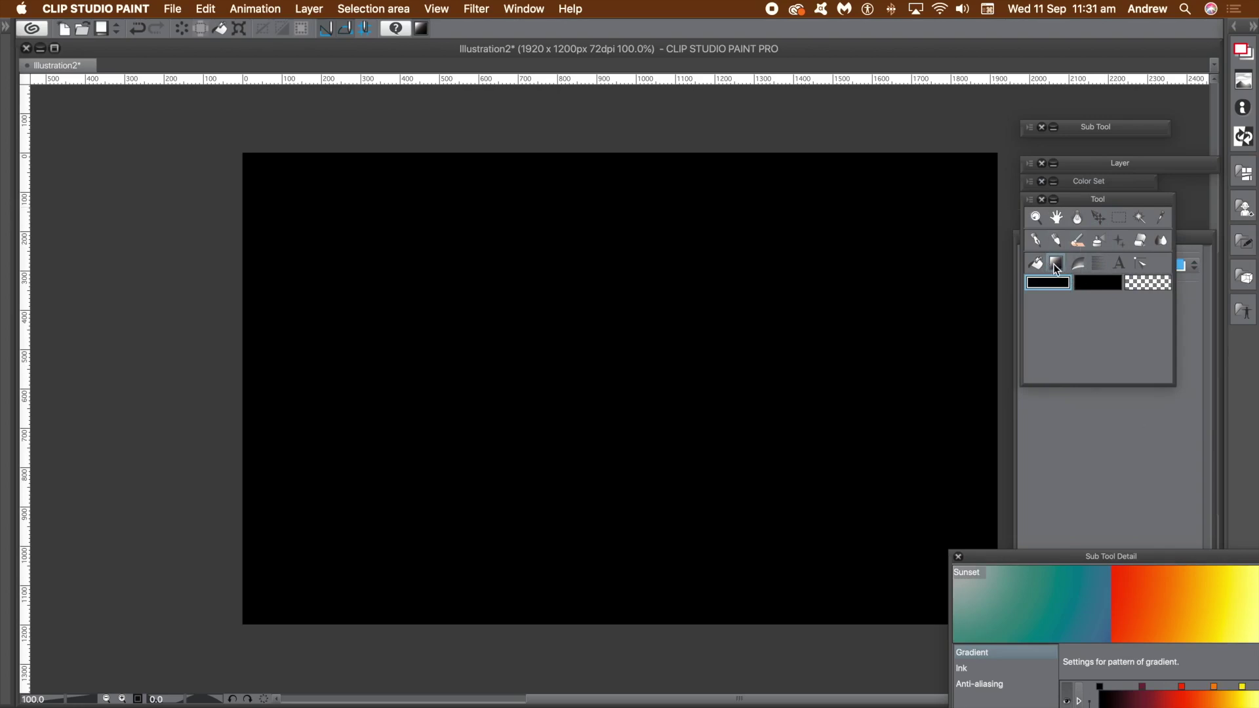
{"action": "left_click", "coordinate": [1088, 200]}
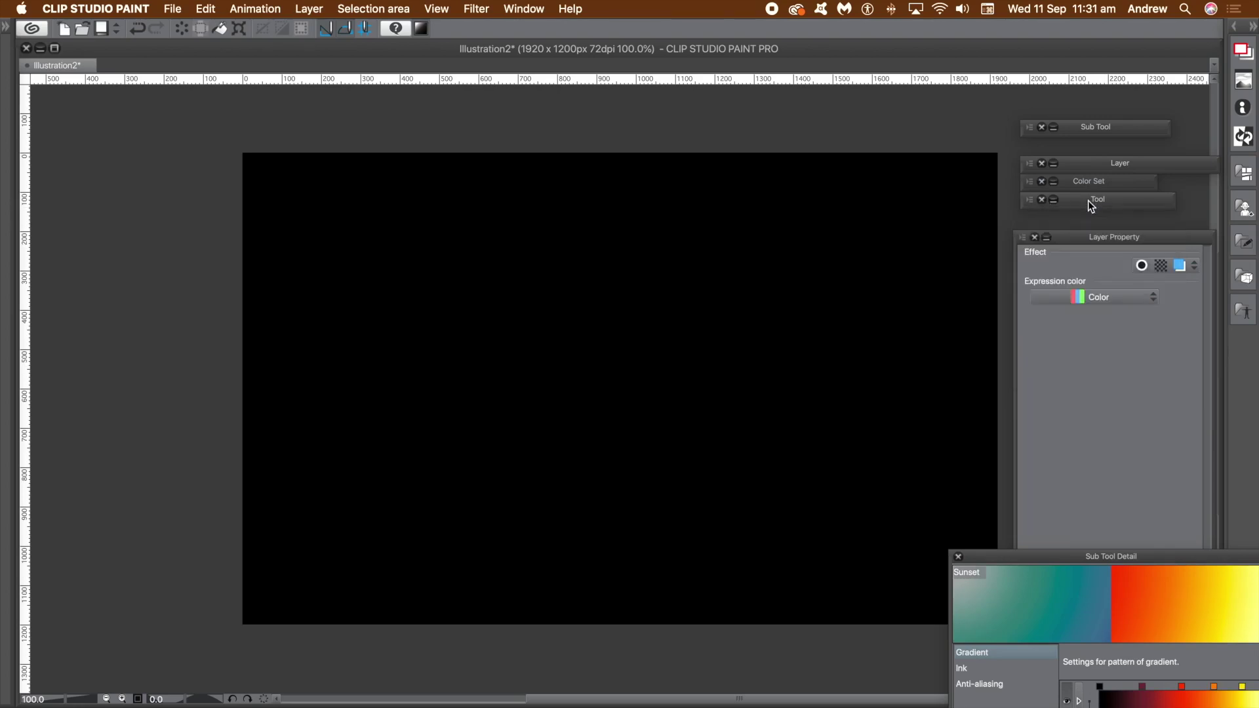
Revert the Sunset gradient preset to initial settings and move Sub Tool Detail mid-screen
{"action": "left_click", "coordinate": [1099, 129]}
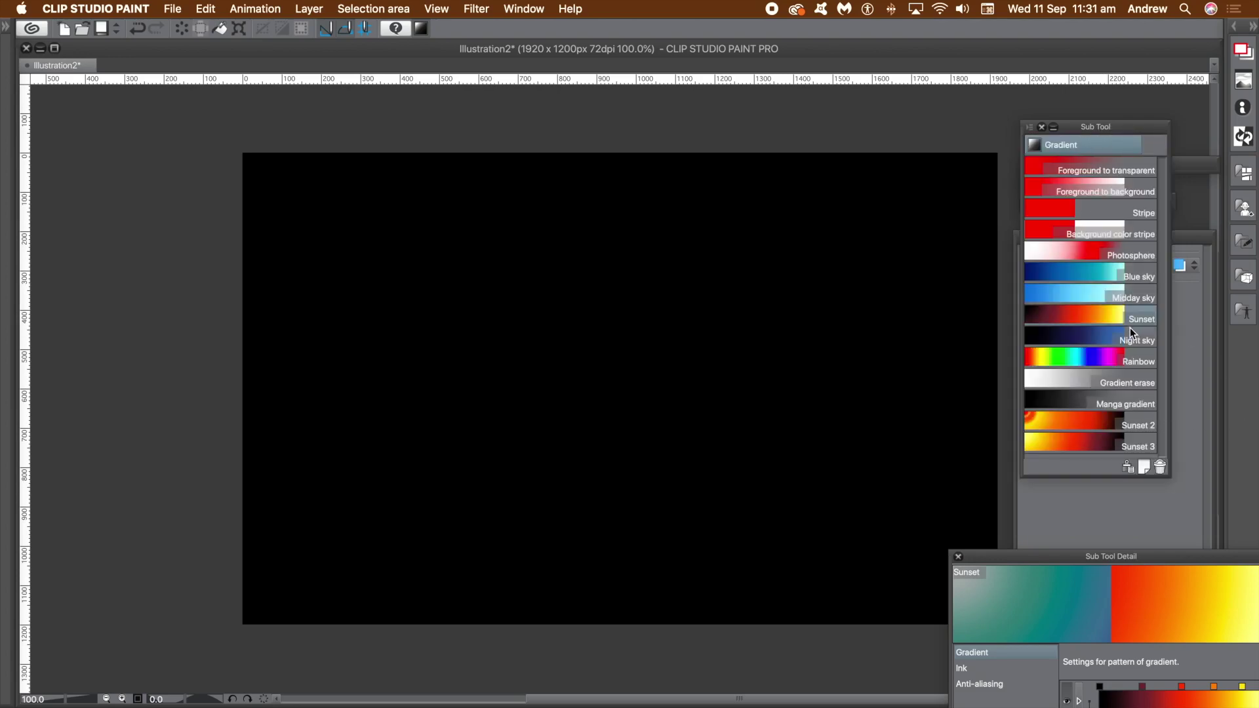
{"action": "right_click", "coordinate": [1084, 316]}
{"action": "left_click", "coordinate": [1124, 425]}
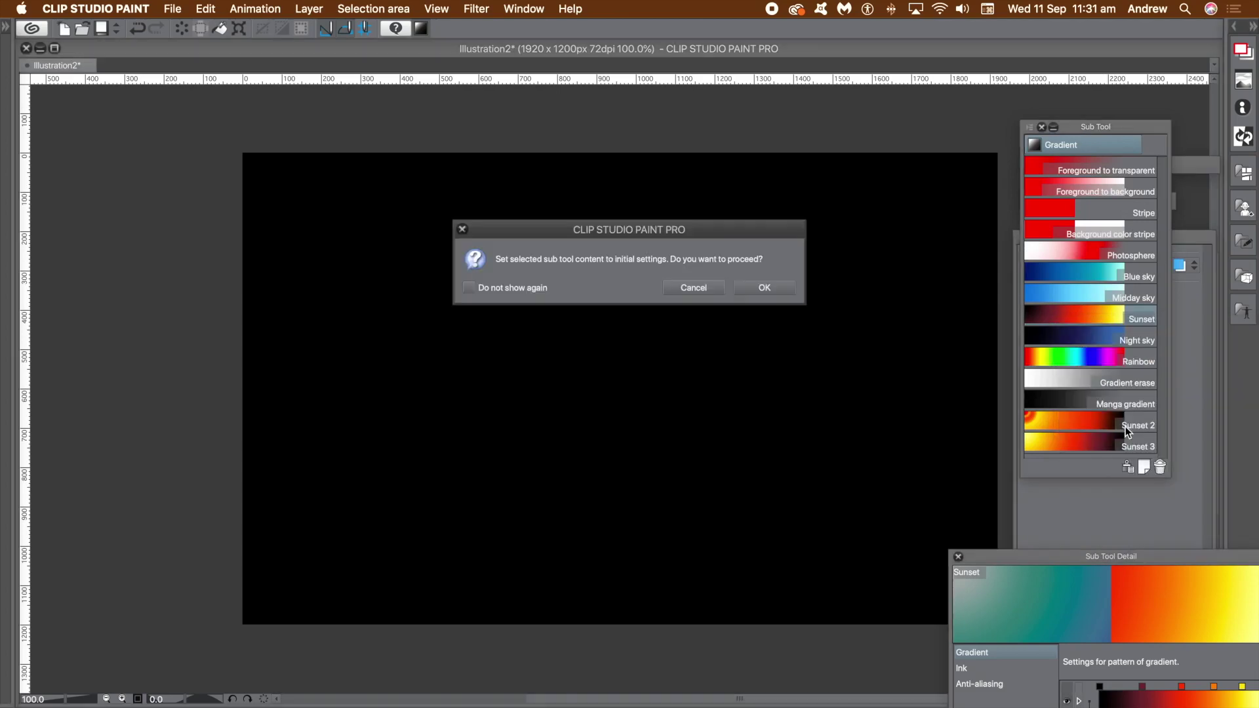
{"action": "left_click", "coordinate": [754, 292]}
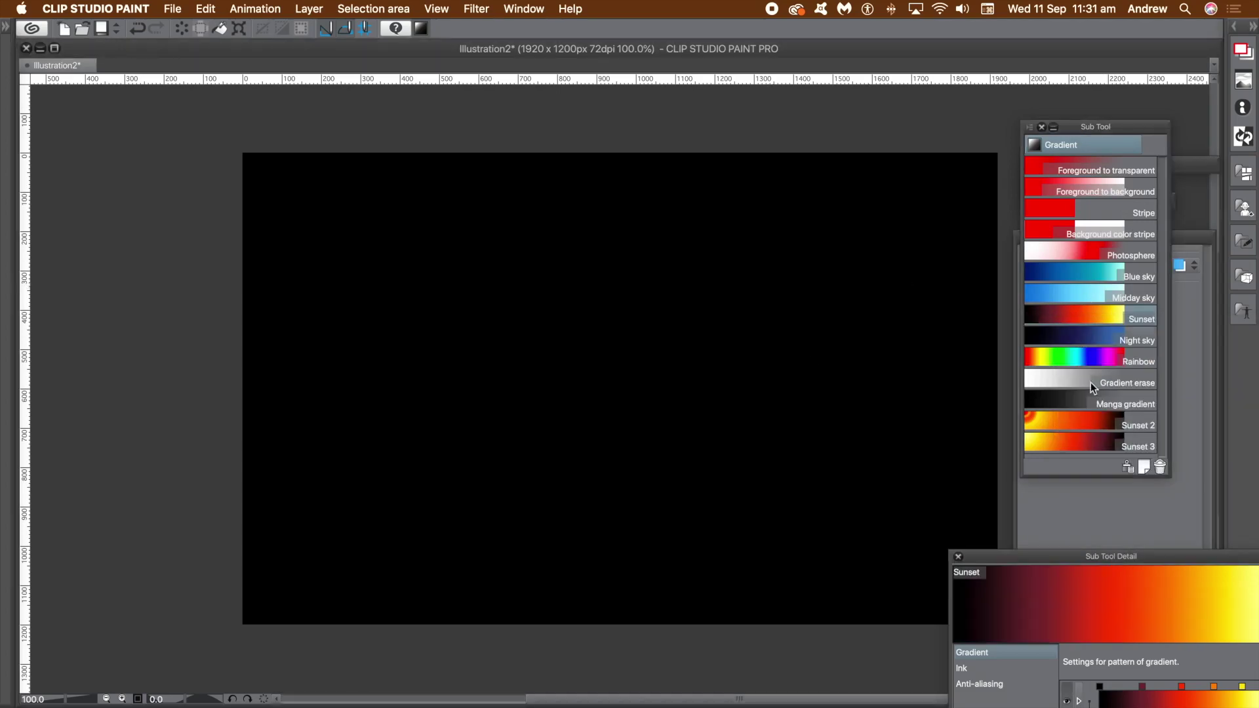
{"action": "left_click_drag", "start_coordinate": [1107, 547], "coordinate": [916, 242]}
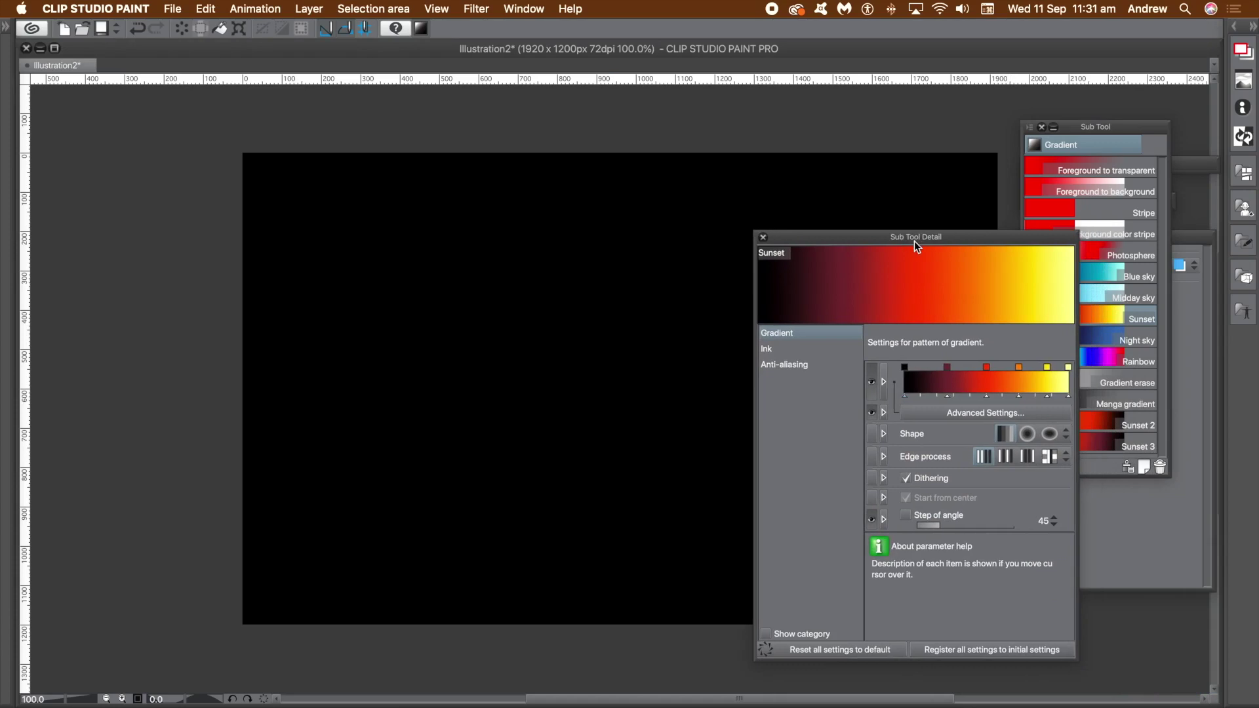
{"action": "left_click", "coordinate": [523, 10]}
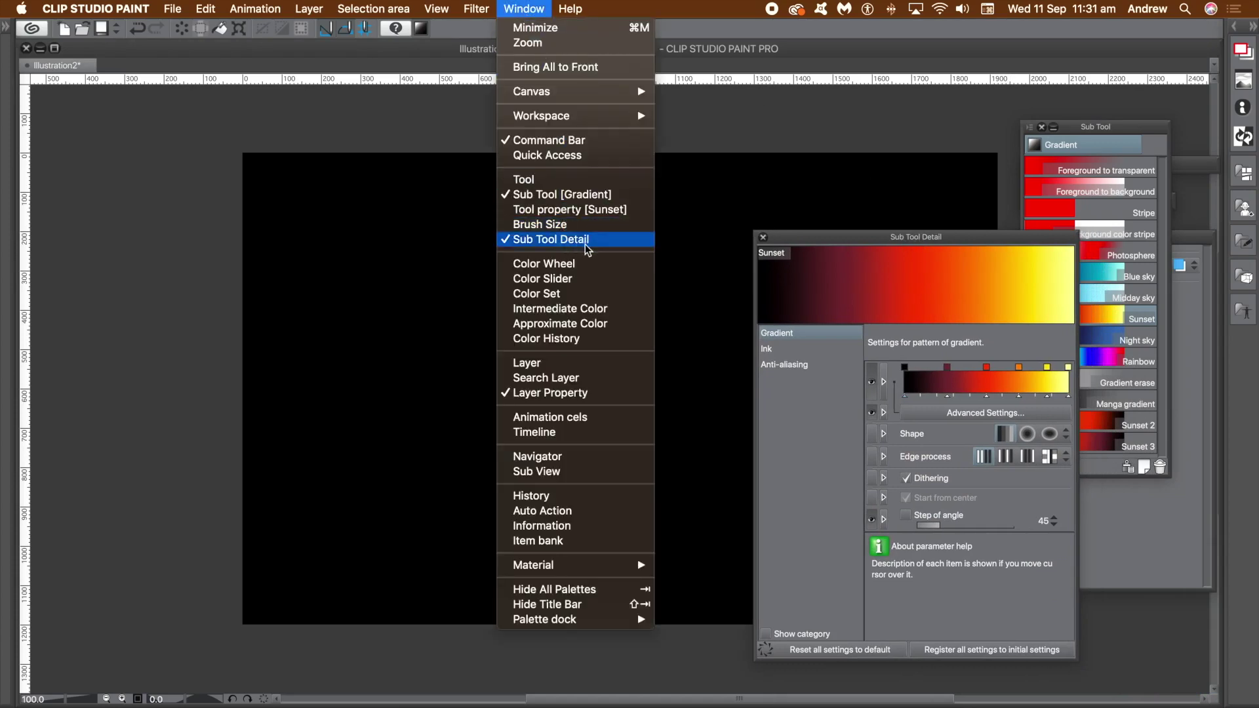
Set the Sunset gradient shape to Circle with Reverse edge processing
{"action": "left_click", "coordinate": [898, 236]}
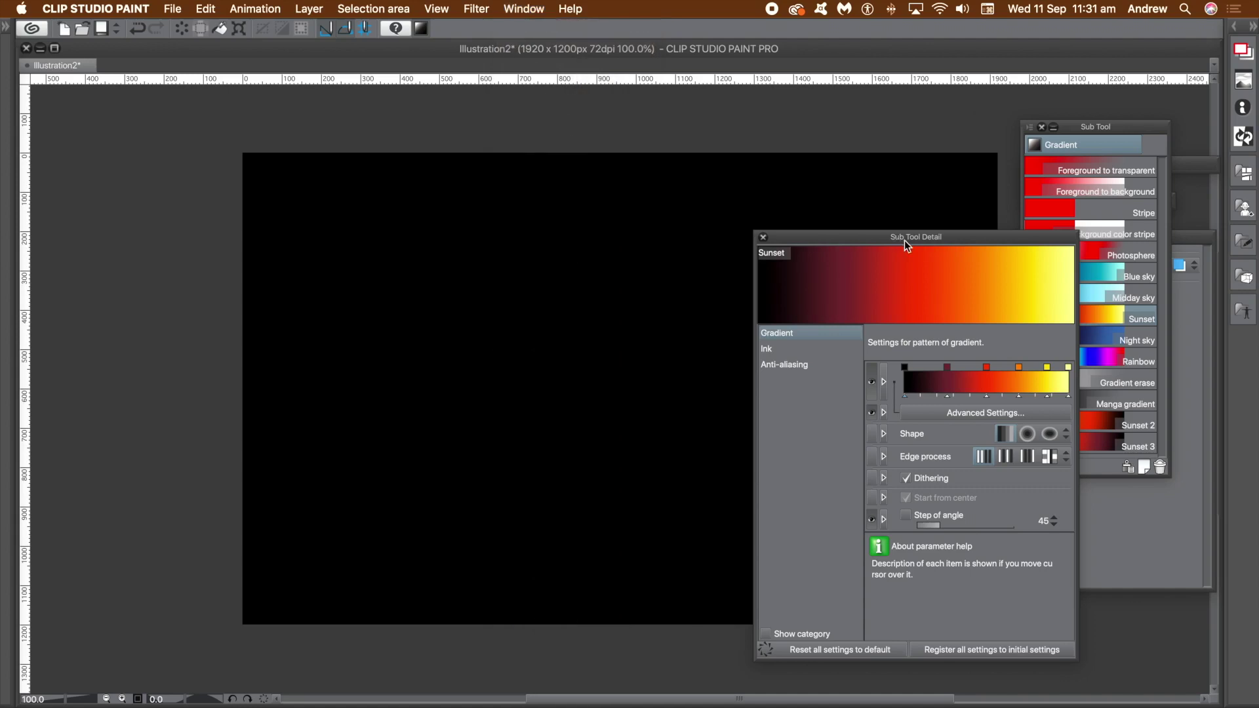
{"action": "left_click", "coordinate": [1029, 434]}
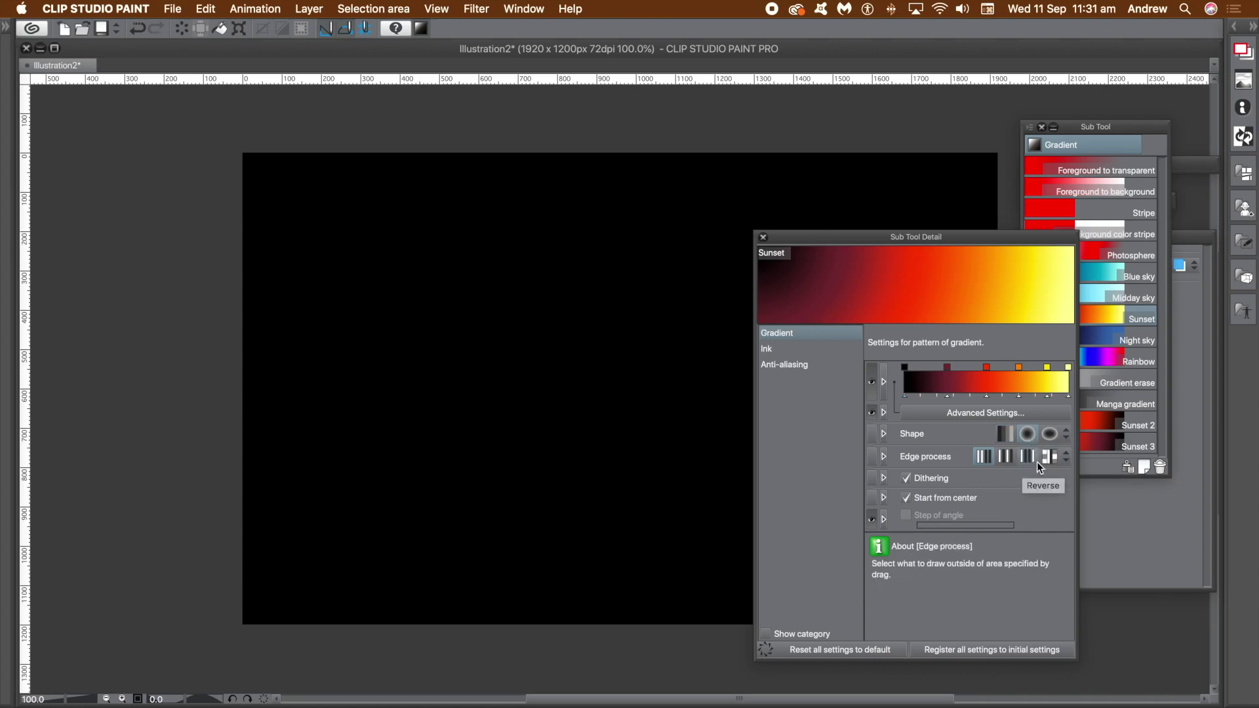
{"action": "left_click", "coordinate": [1029, 458]}
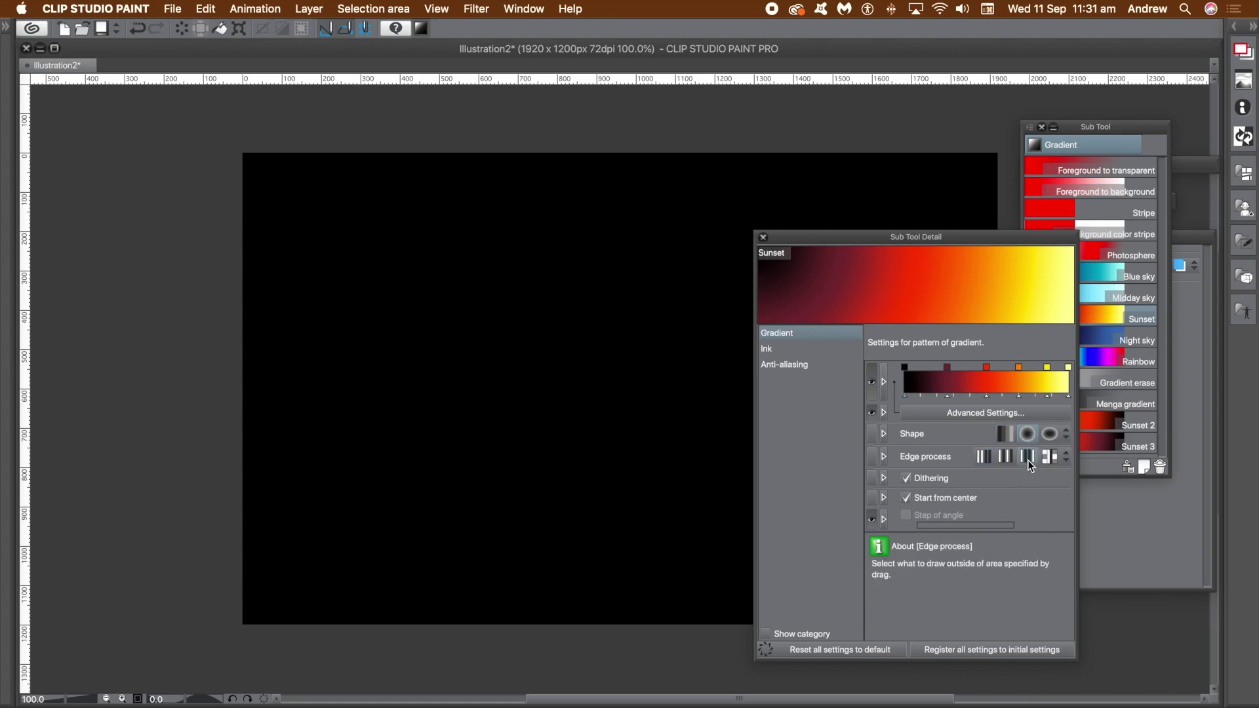
{"action": "left_click", "coordinate": [1065, 457]}
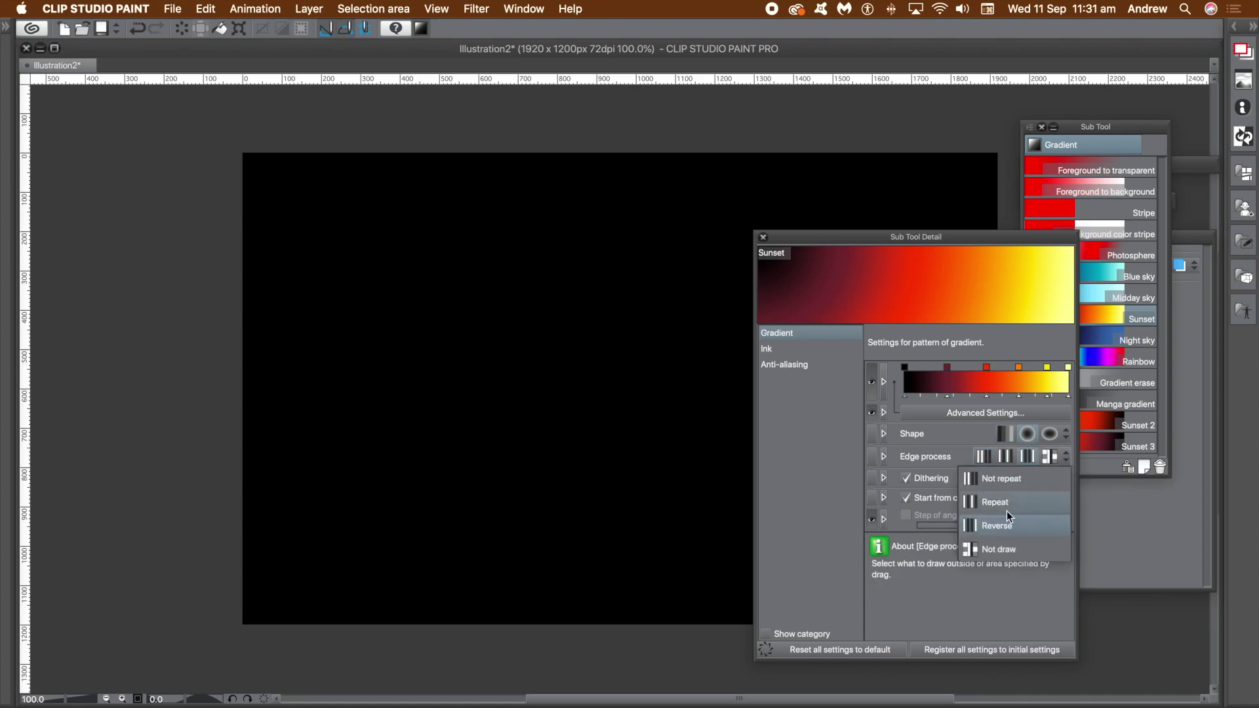
{"action": "left_click", "coordinate": [1016, 585]}
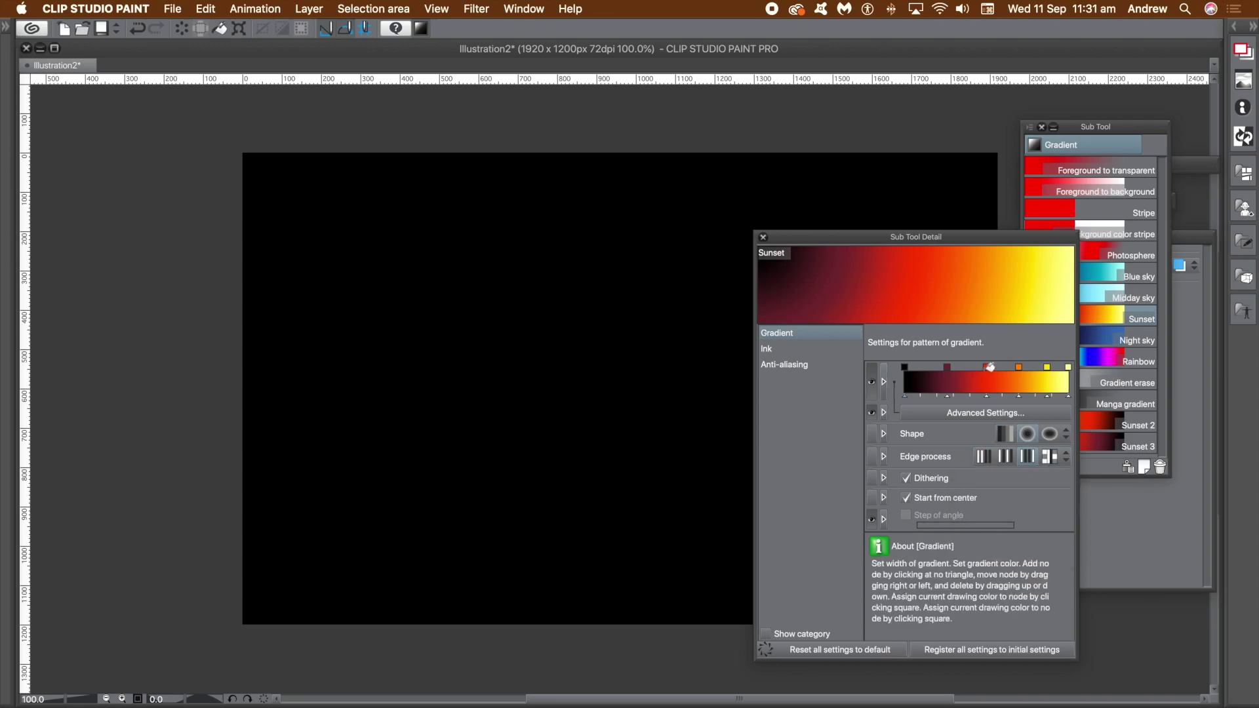
Set the gradient's Ink blending mode to Difference and move the detail panel aside
{"action": "left_click", "coordinate": [766, 350]}
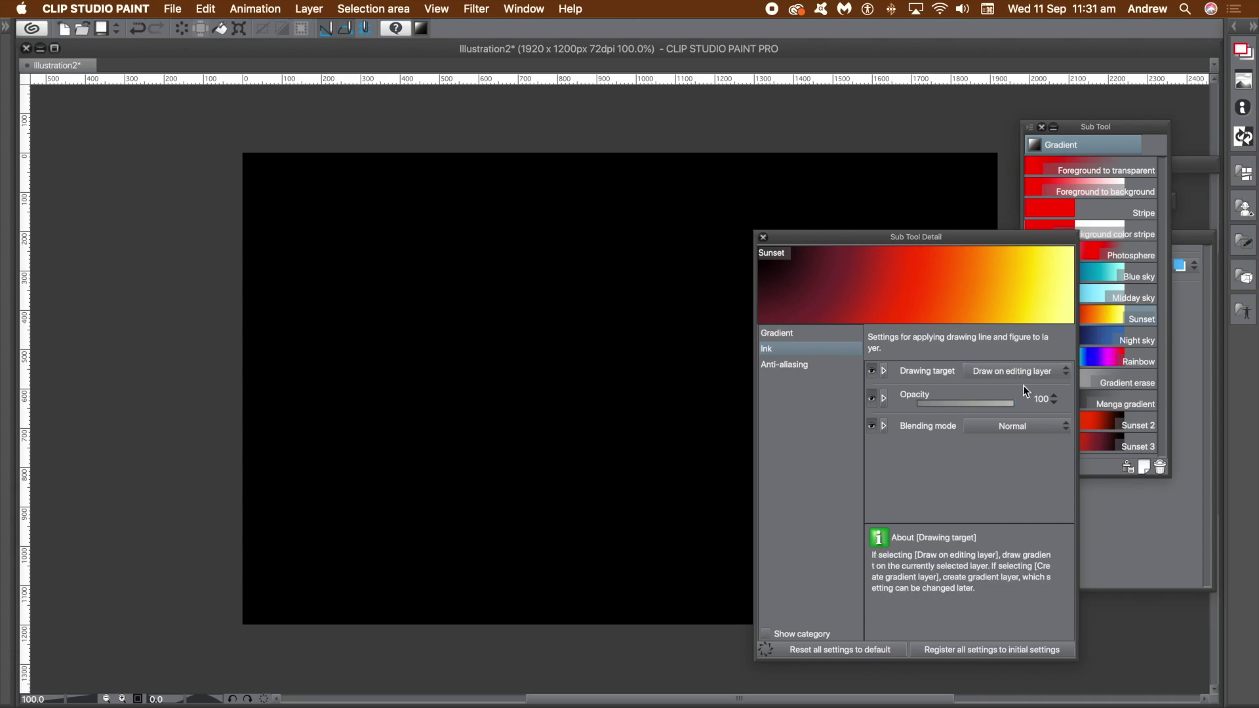
{"action": "left_click", "coordinate": [1040, 426]}
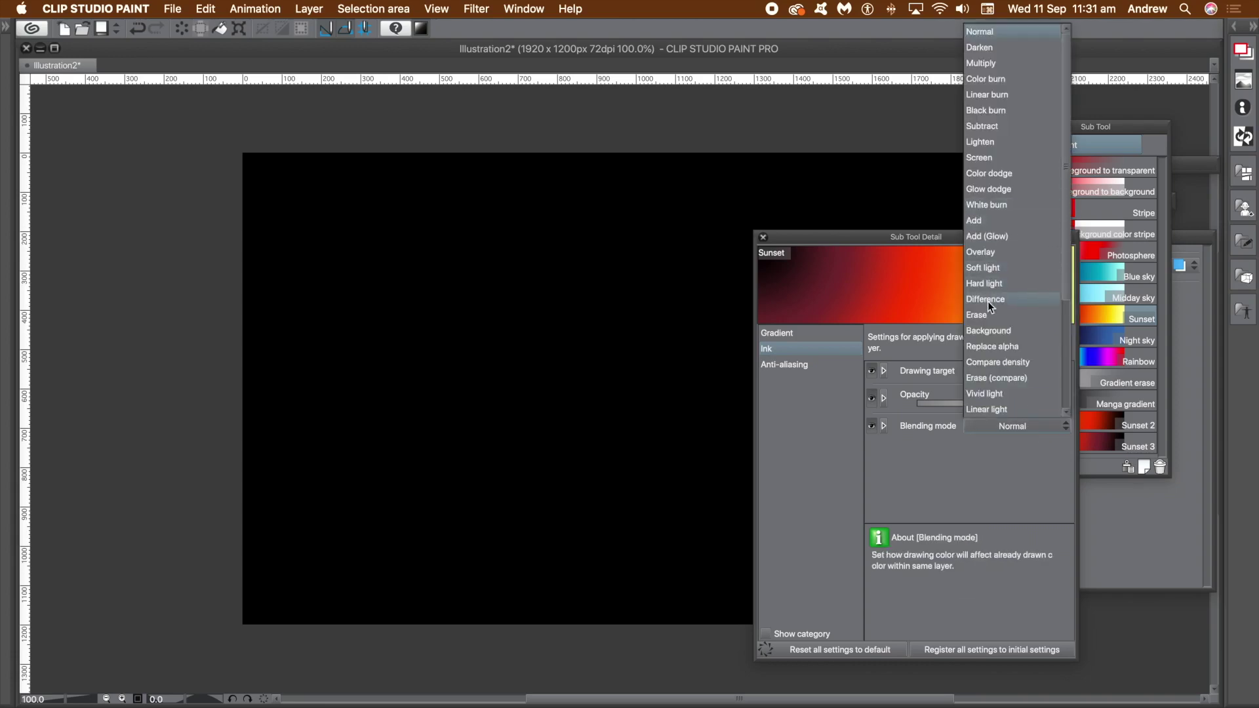
{"action": "key", "text": "Escape"}
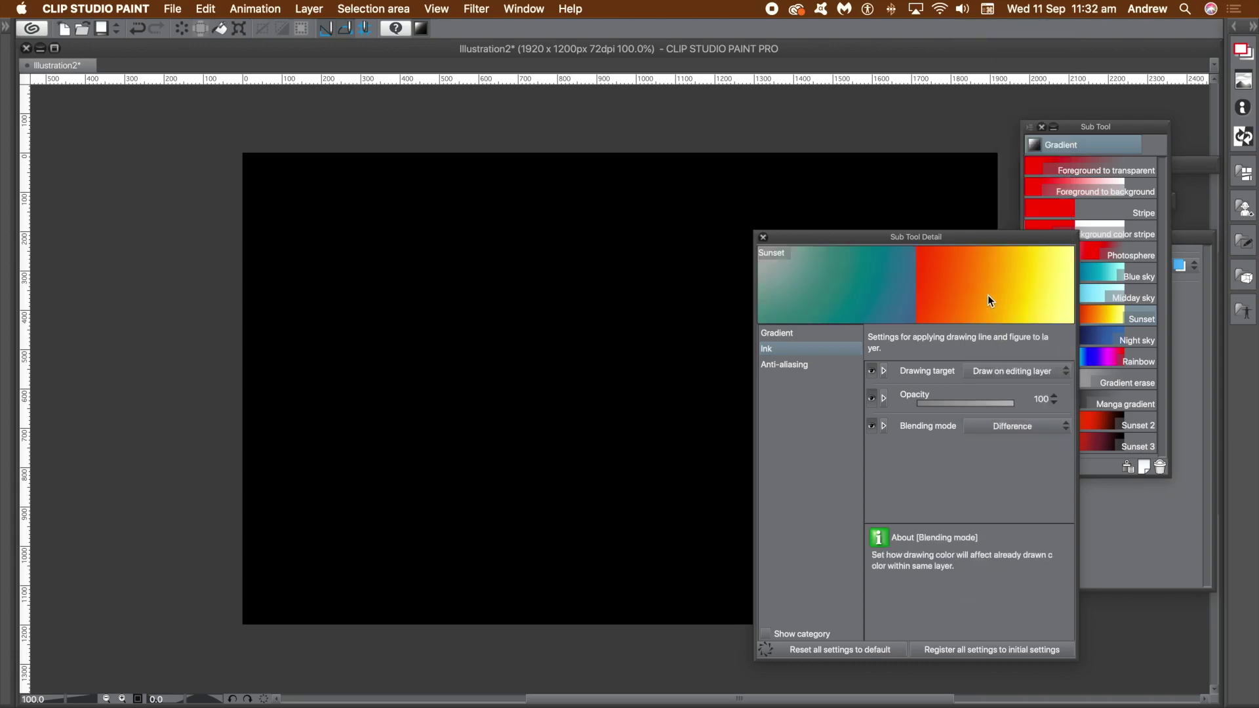
{"action": "left_click_drag", "start_coordinate": [887, 237], "coordinate": [967, 319]}
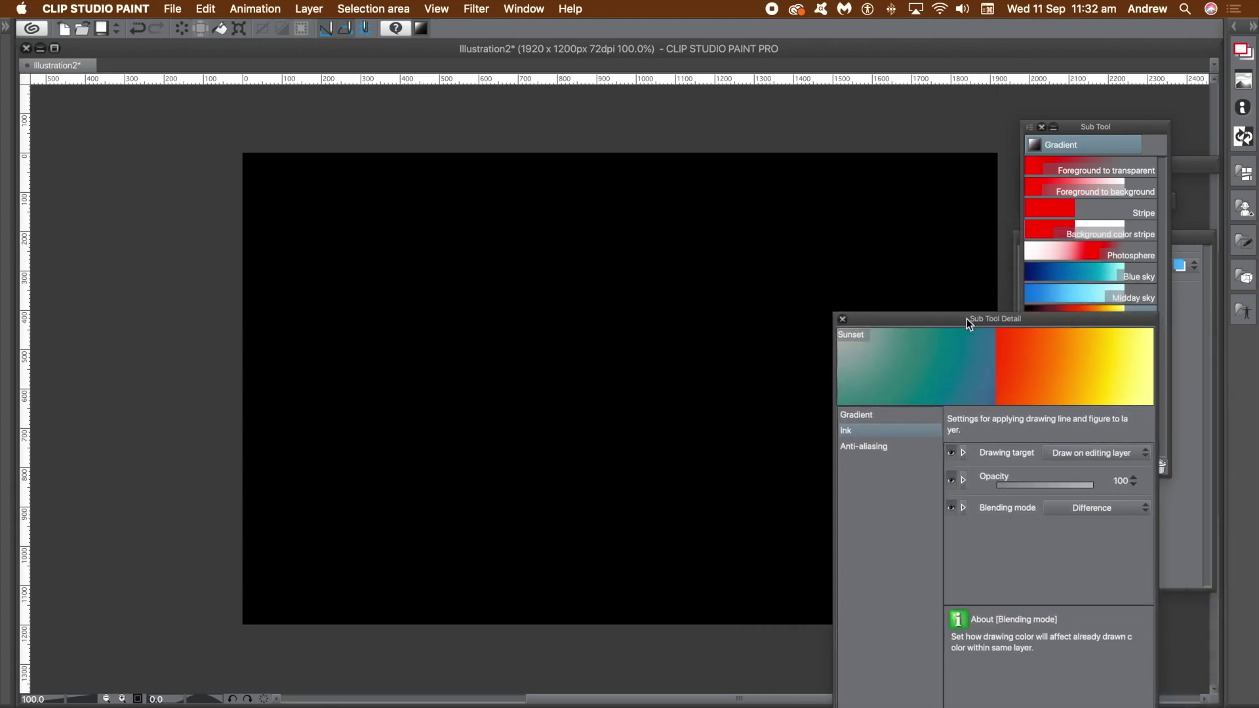
{"action": "left_click", "coordinate": [883, 447]}
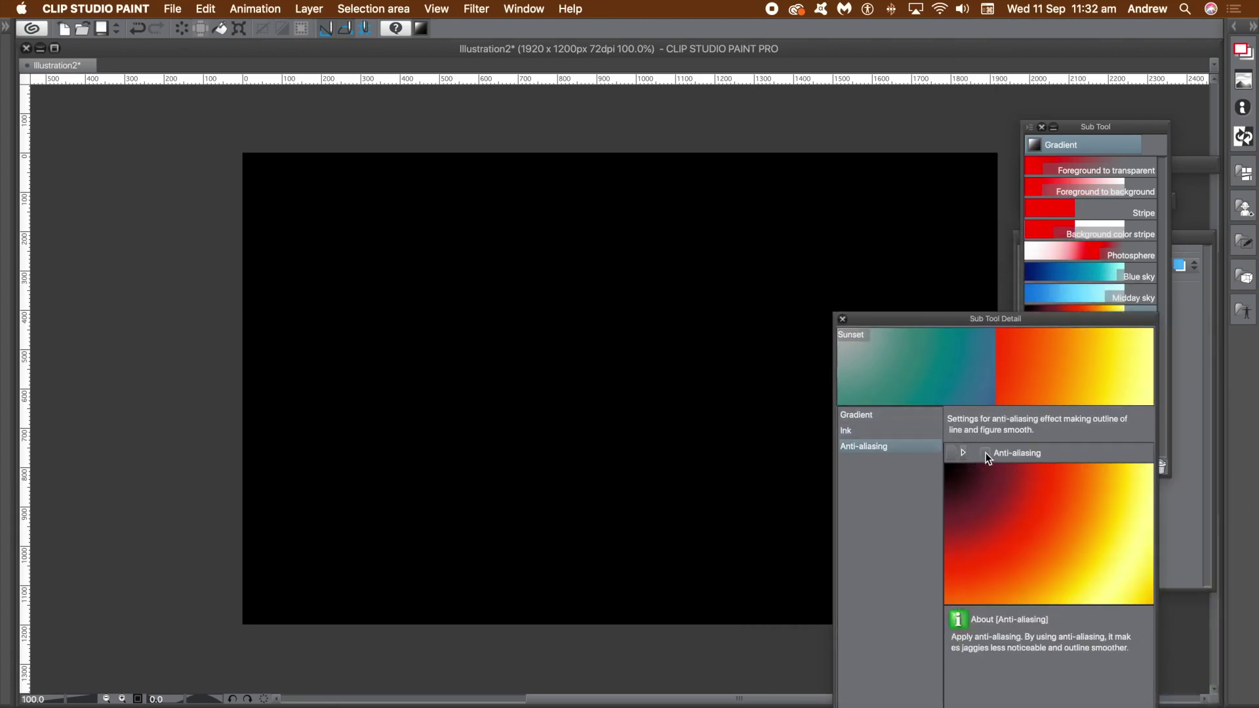
{"action": "left_click_drag", "start_coordinate": [893, 317], "coordinate": [1129, 529]}
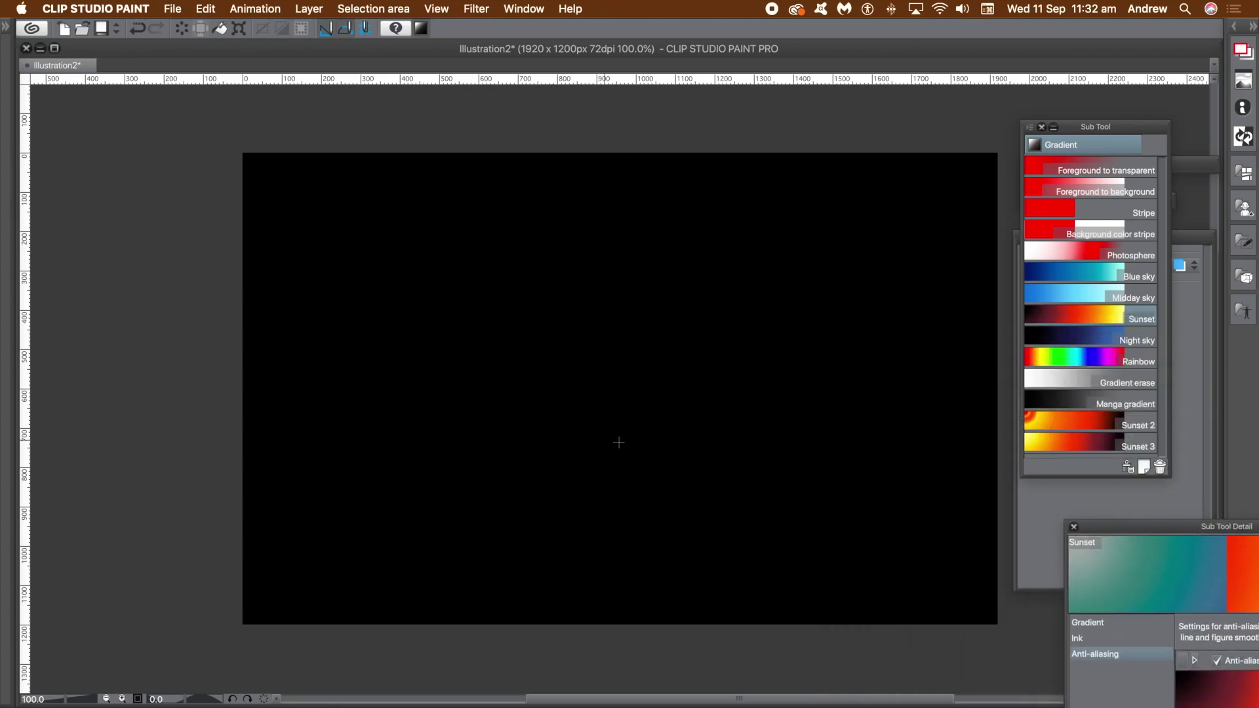
Try ring gradients from the canvas centre, then undo back to the plain black layer
{"action": "left_click_drag", "start_coordinate": [603, 379], "coordinate": [685, 445]}
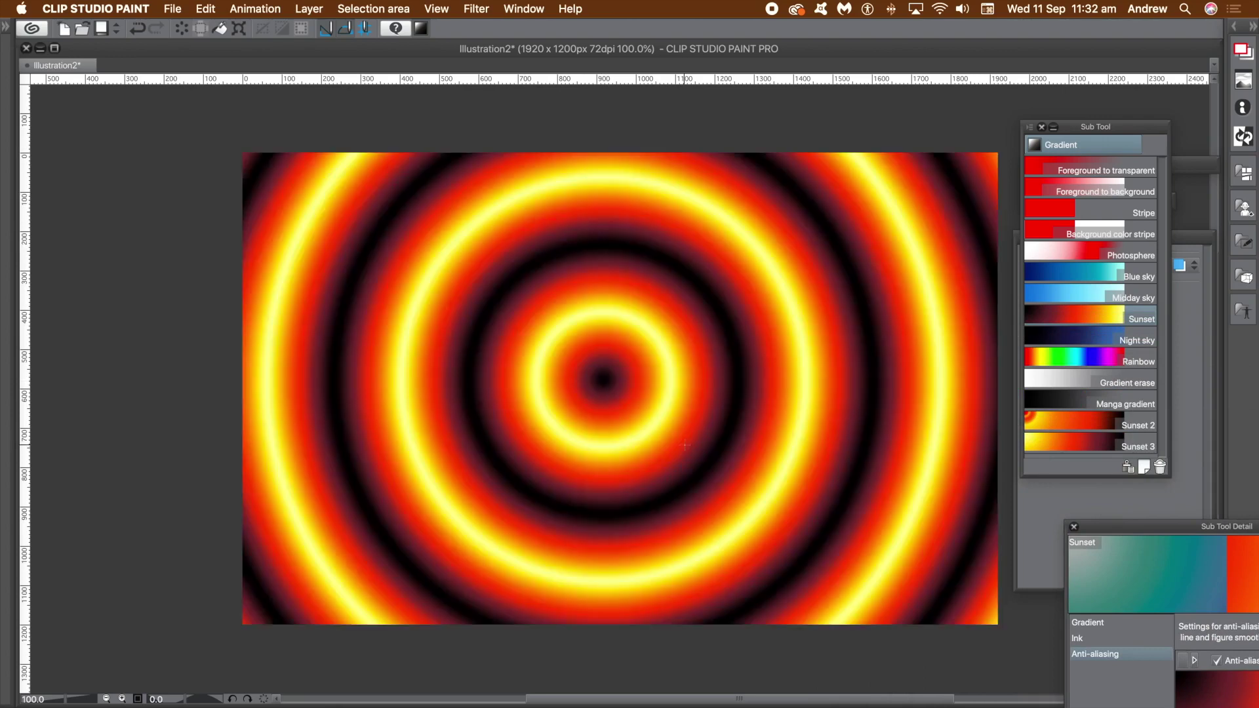
{"action": "key", "text": "super+z"}
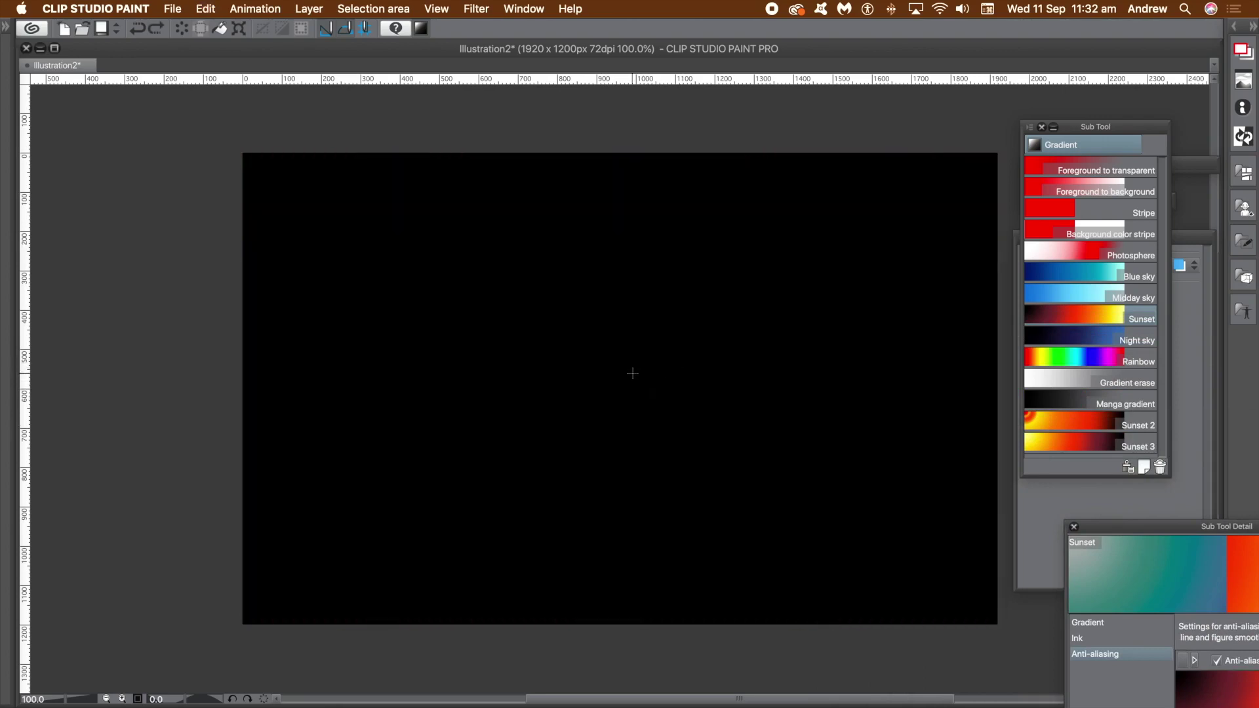
{"action": "left_click_drag", "start_coordinate": [634, 374], "coordinate": [869, 515]}
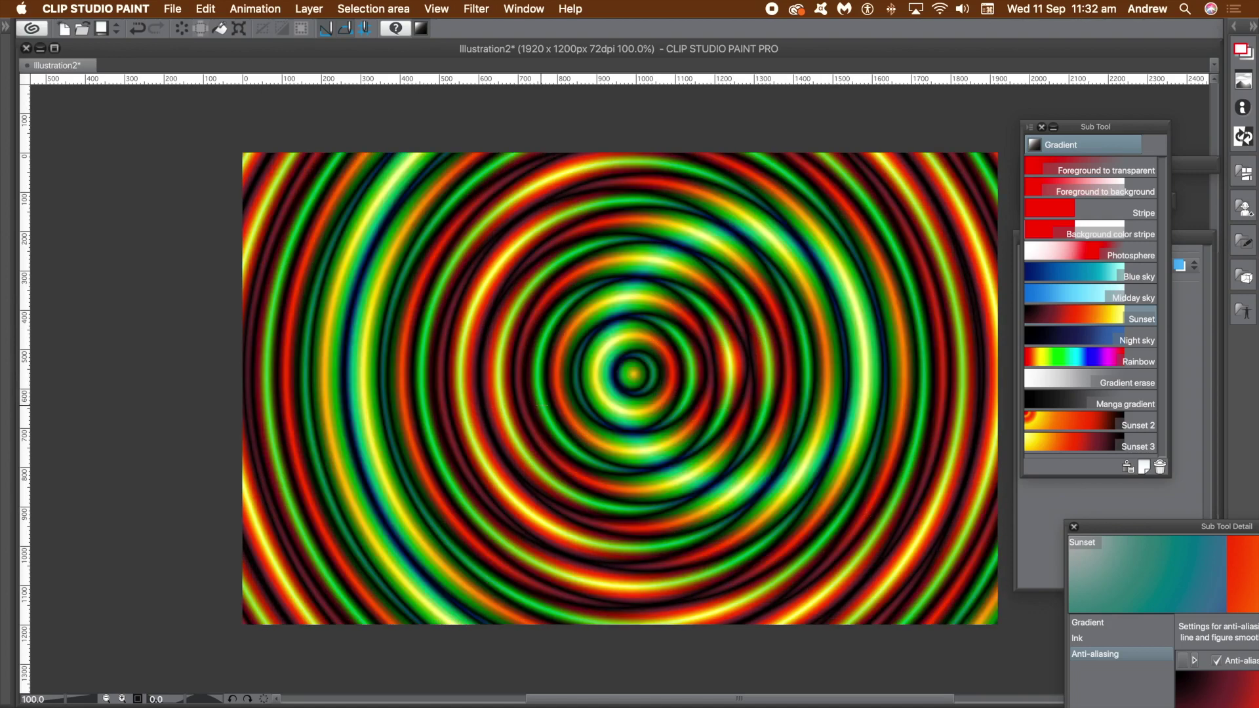
{"action": "key", "text": "super+z"}
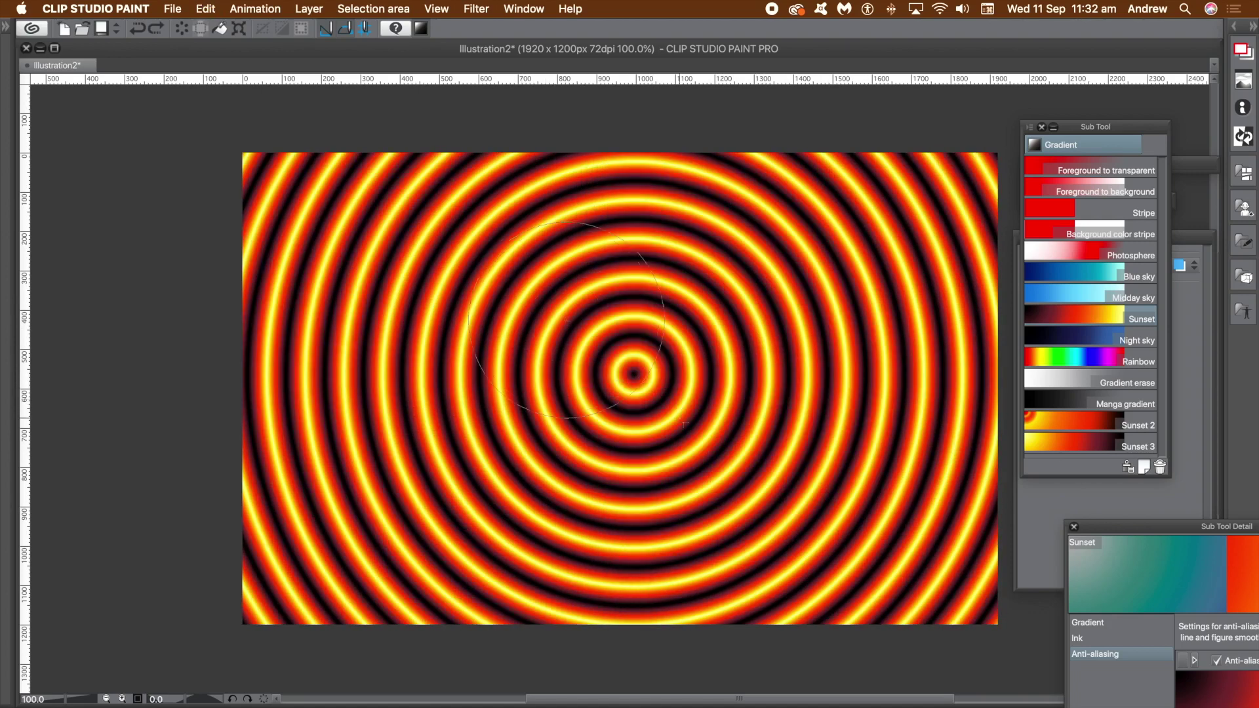
{"action": "key", "text": "super+y"}
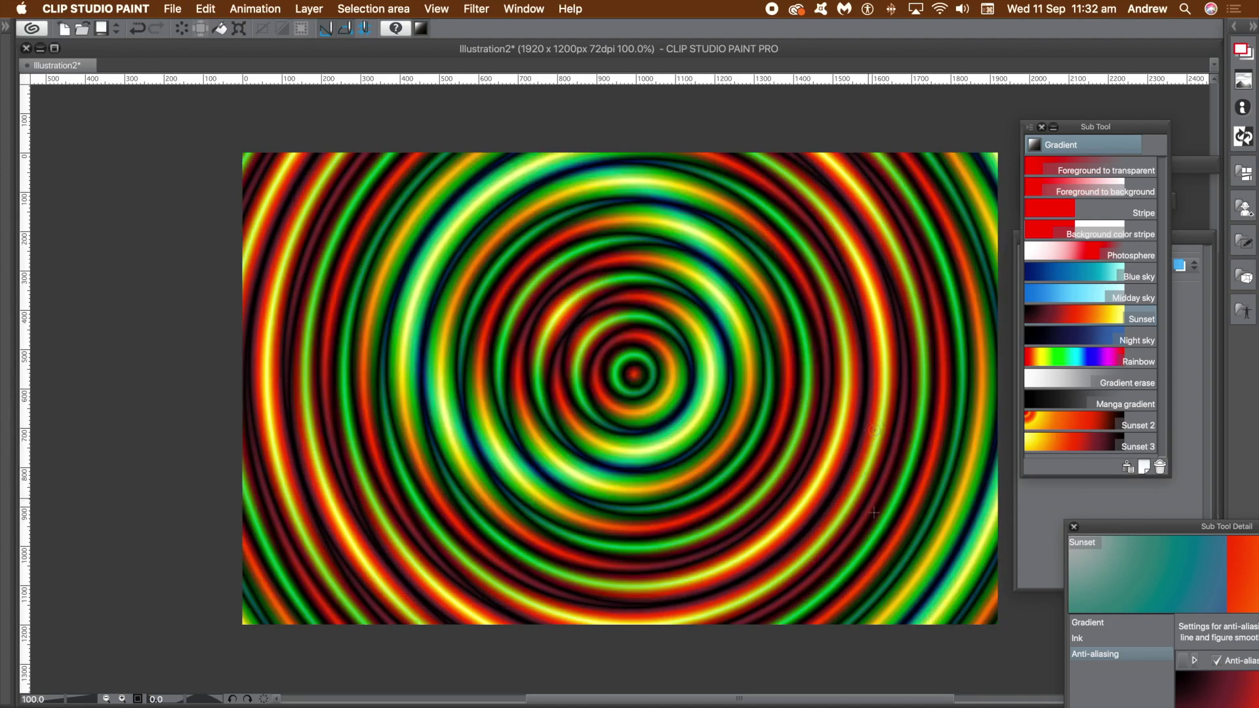
{"action": "scroll", "coordinate": [681, 332], "scroll_direction": "down", "scroll_amount": 1}
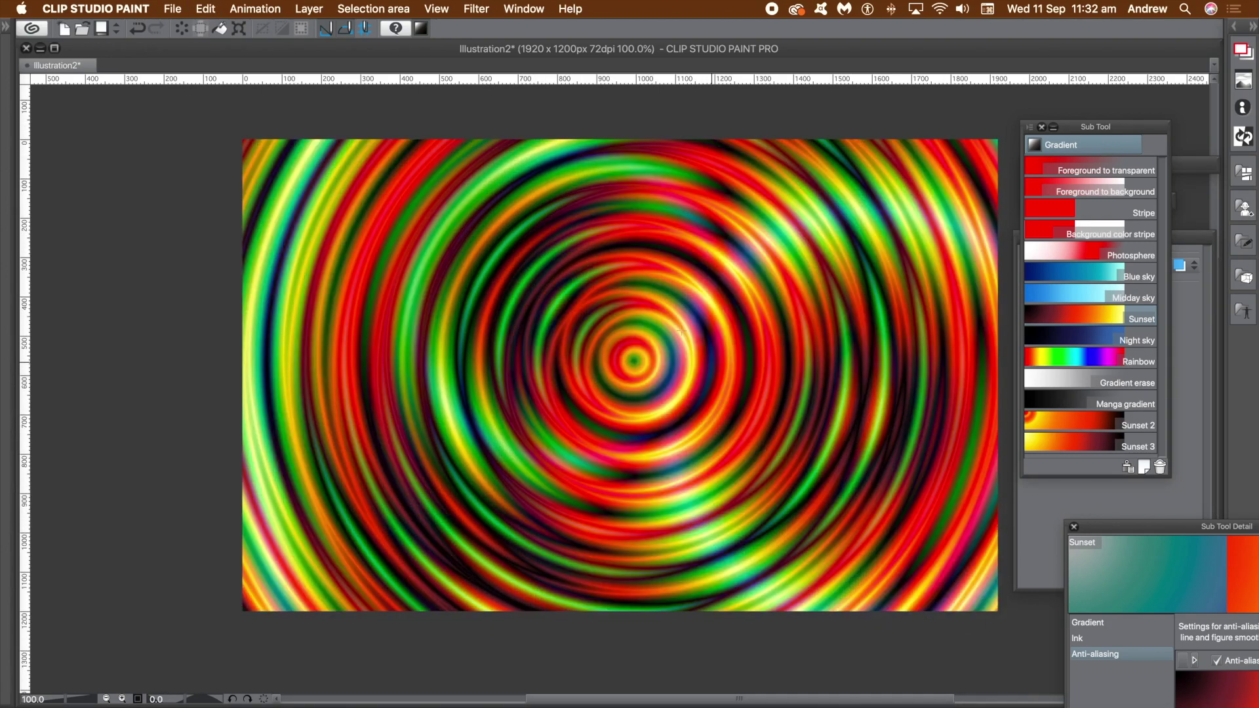
{"action": "key", "text": "super+z"}
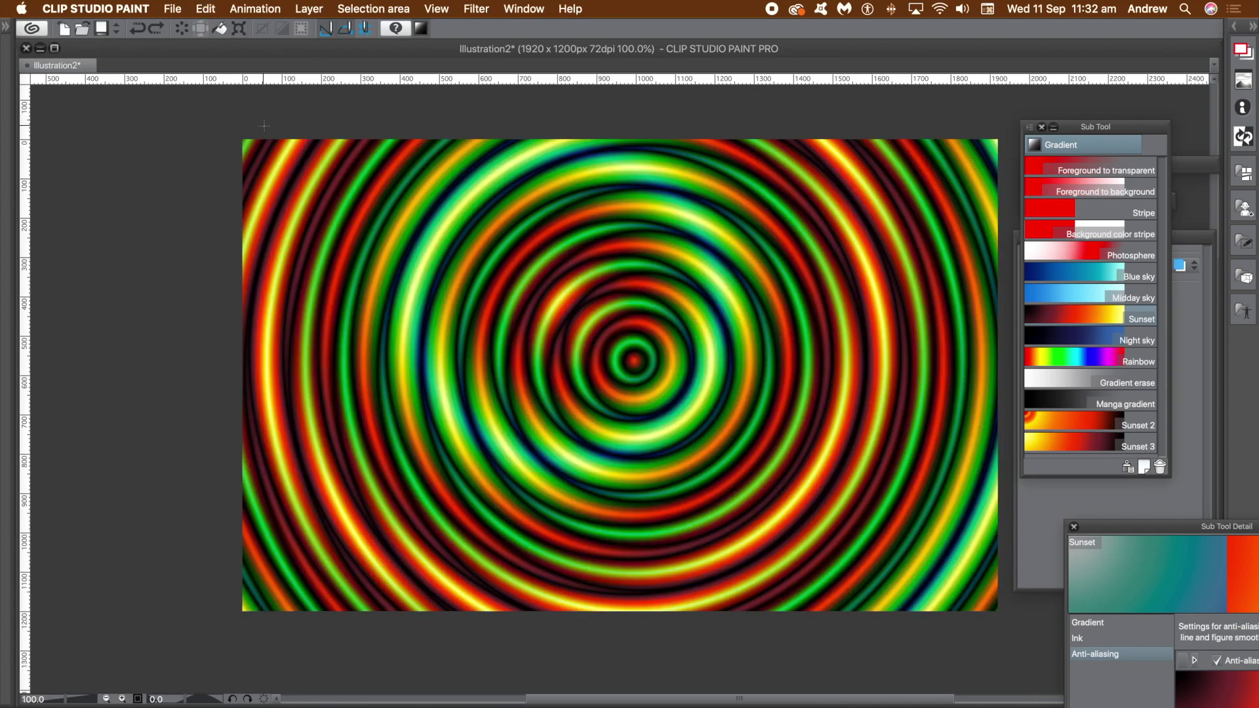
{"action": "key", "text": "super+z"}
{"action": "key", "text": "super+z"}
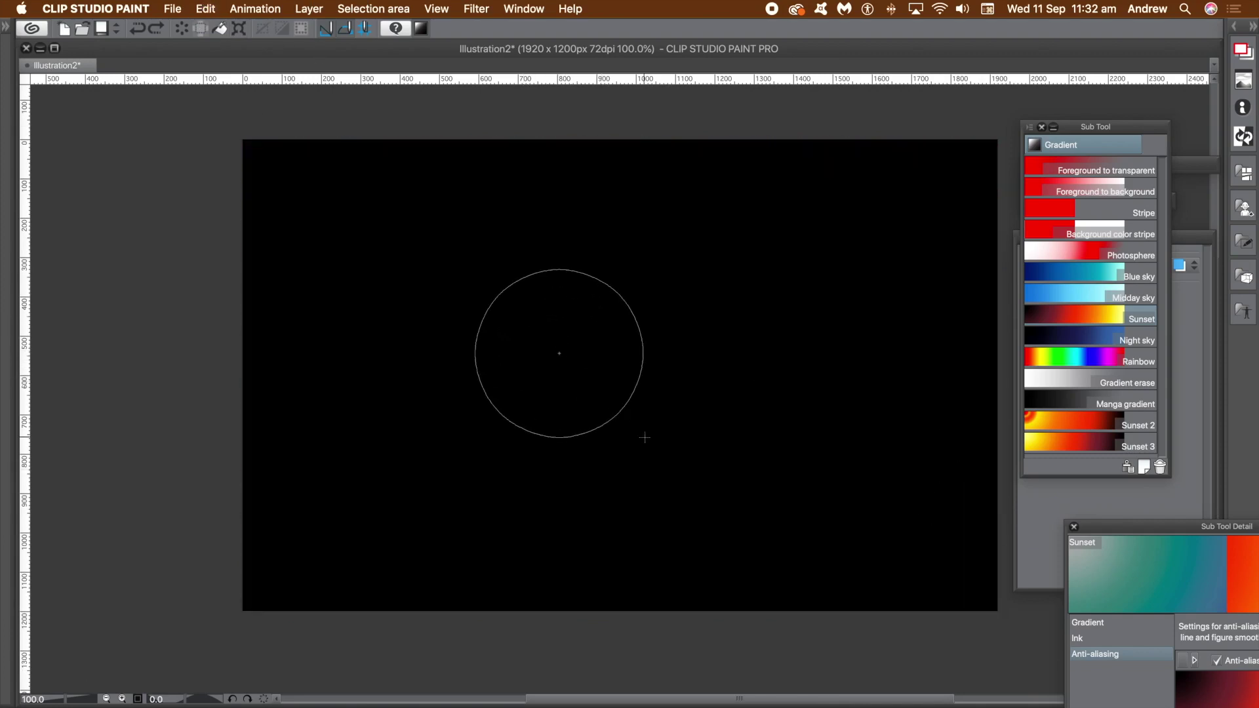
Drag four overlapping concentric Sunset gradients across the canvas
{"action": "left_click_drag", "start_coordinate": [559, 353], "coordinate": [674, 391]}
{"action": "left_click_drag", "start_coordinate": [717, 431], "coordinate": [792, 505]}
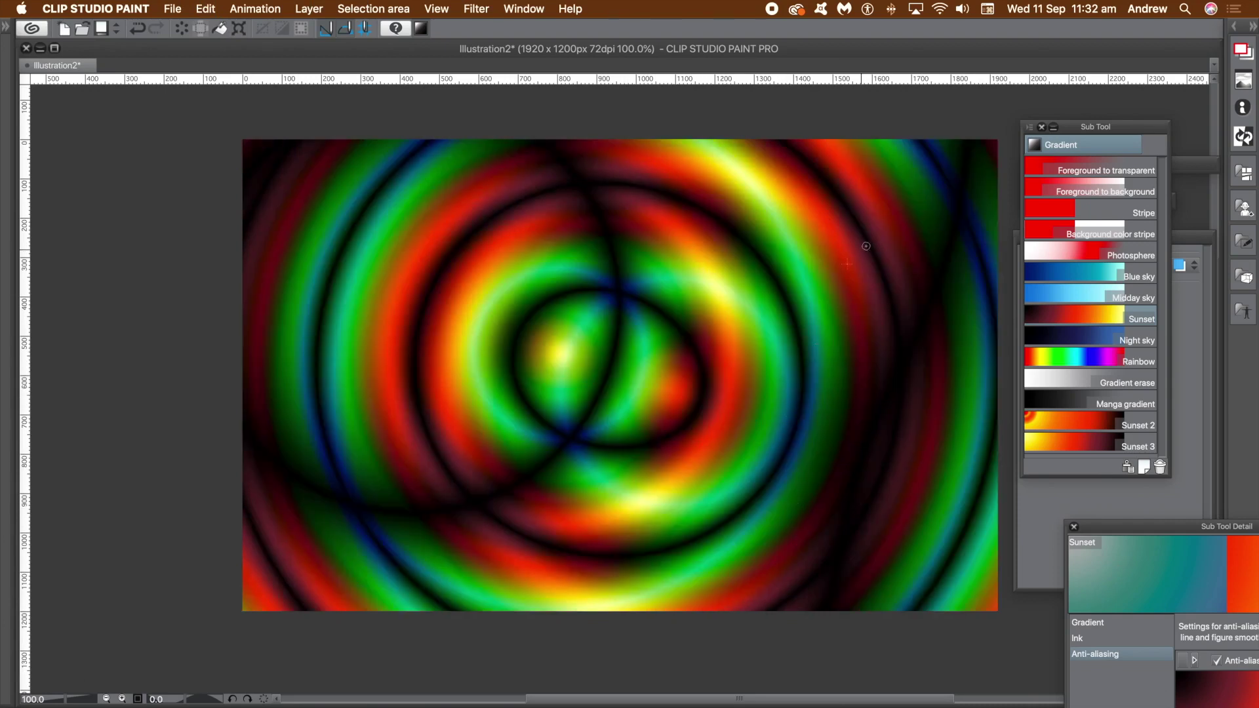
{"action": "left_click_drag", "start_coordinate": [866, 246], "coordinate": [633, 467]}
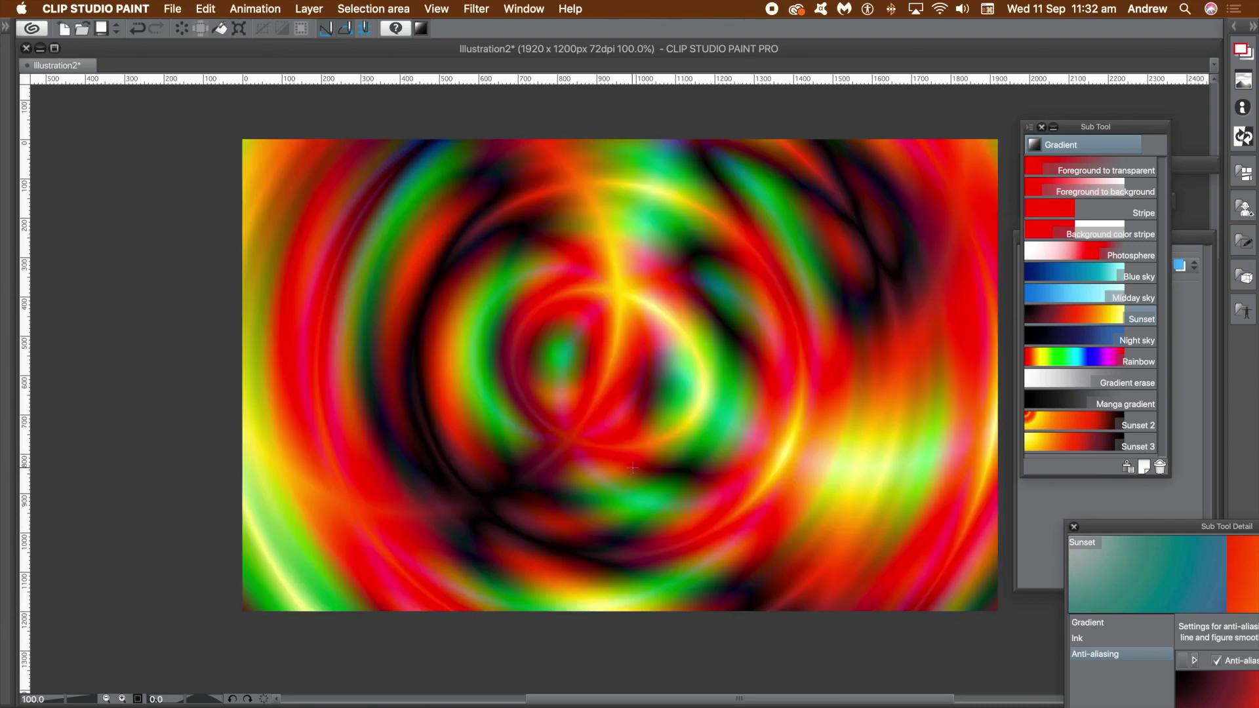
{"action": "left_click_drag", "start_coordinate": [728, 371], "coordinate": [868, 630]}
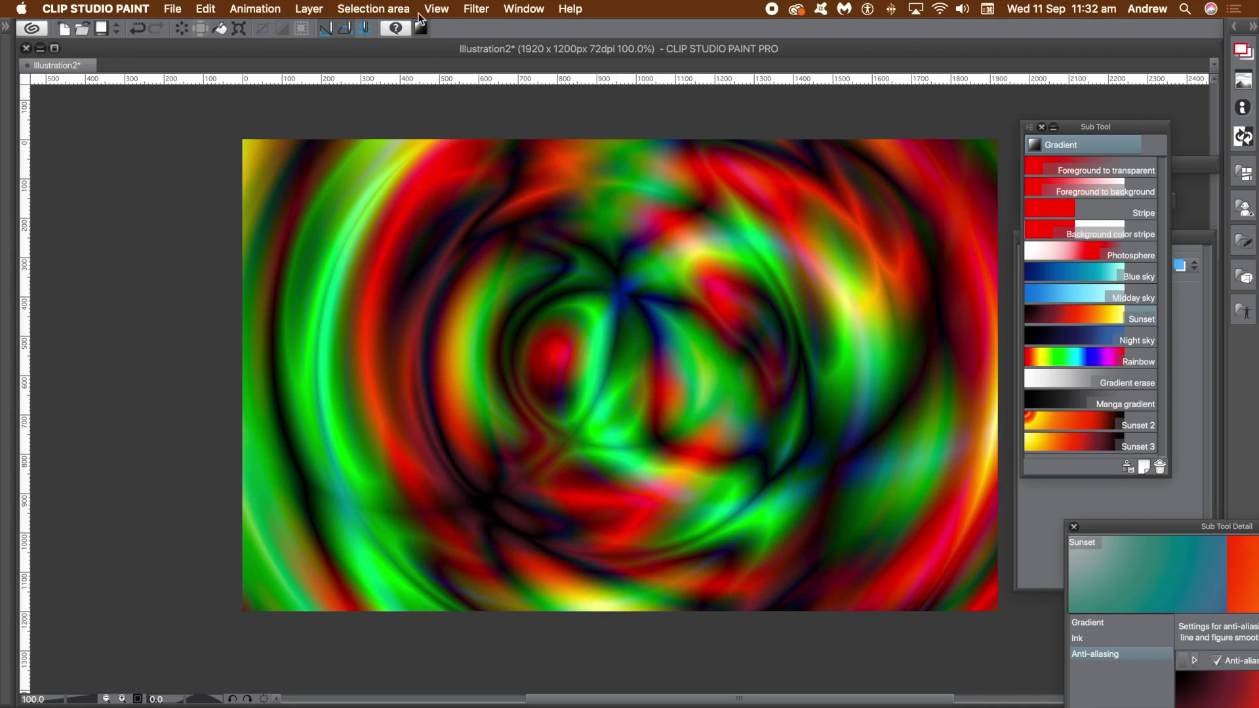
Open Filter > Transform > Wave shape and set the wavelength range to 12.59–31.42
{"action": "left_click", "coordinate": [477, 8]}
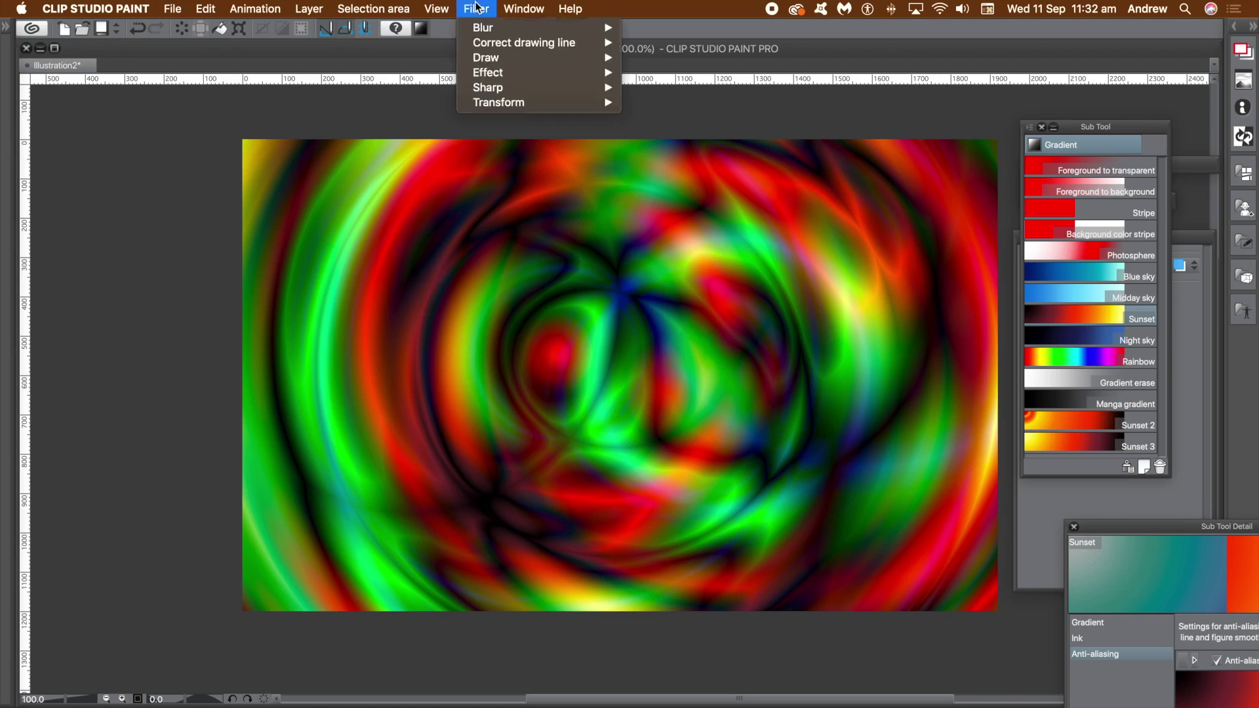
{"action": "mouse_move", "coordinate": [512, 105]}
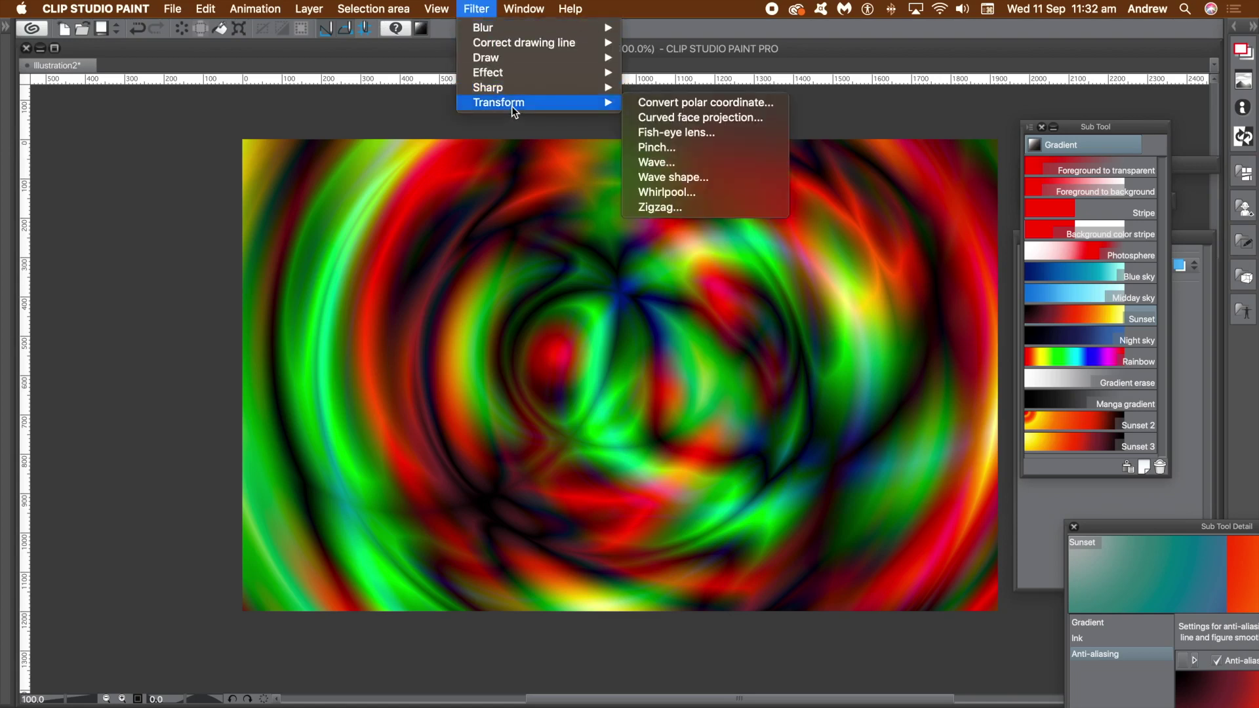
{"action": "left_click", "coordinate": [685, 177]}
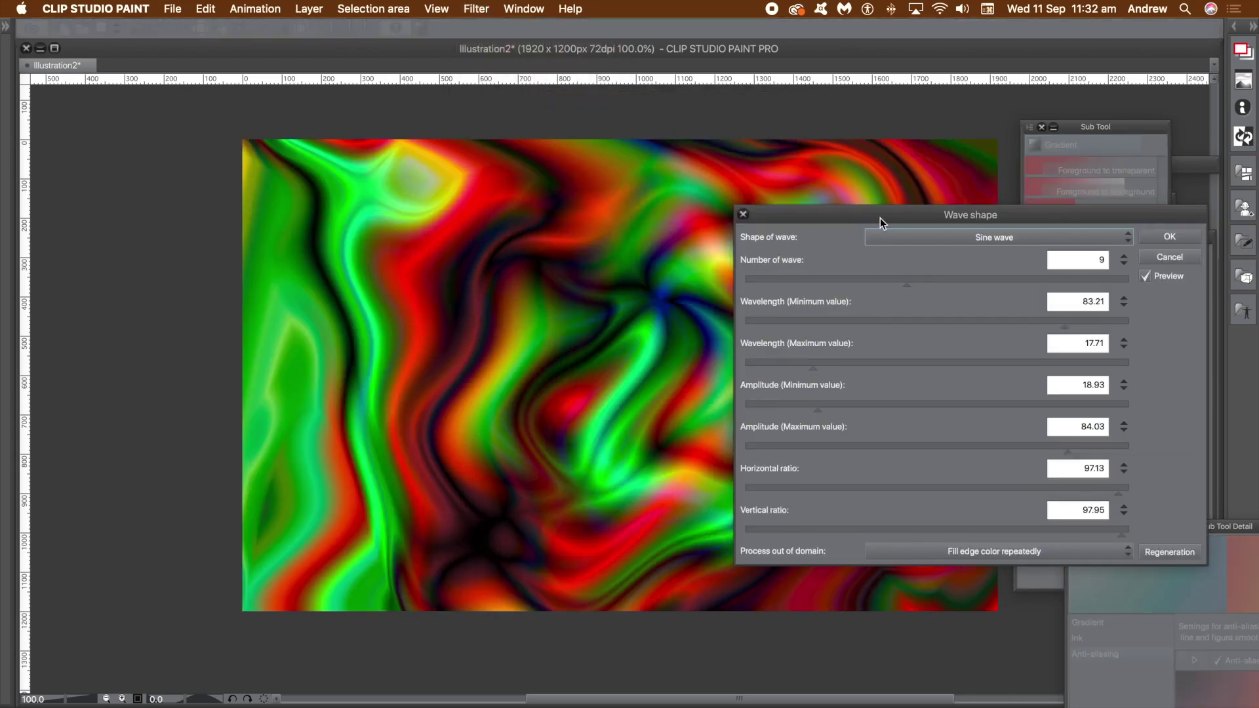
{"action": "mouse_move", "coordinate": [855, 216]}
{"action": "left_mouse_down"}
{"action": "mouse_move", "coordinate": [954, 244]}
{"action": "mouse_move", "coordinate": [789, 193]}
{"action": "mouse_move", "coordinate": [858, 226]}
{"action": "mouse_move", "coordinate": [871, 213]}
{"action": "left_mouse_up"}
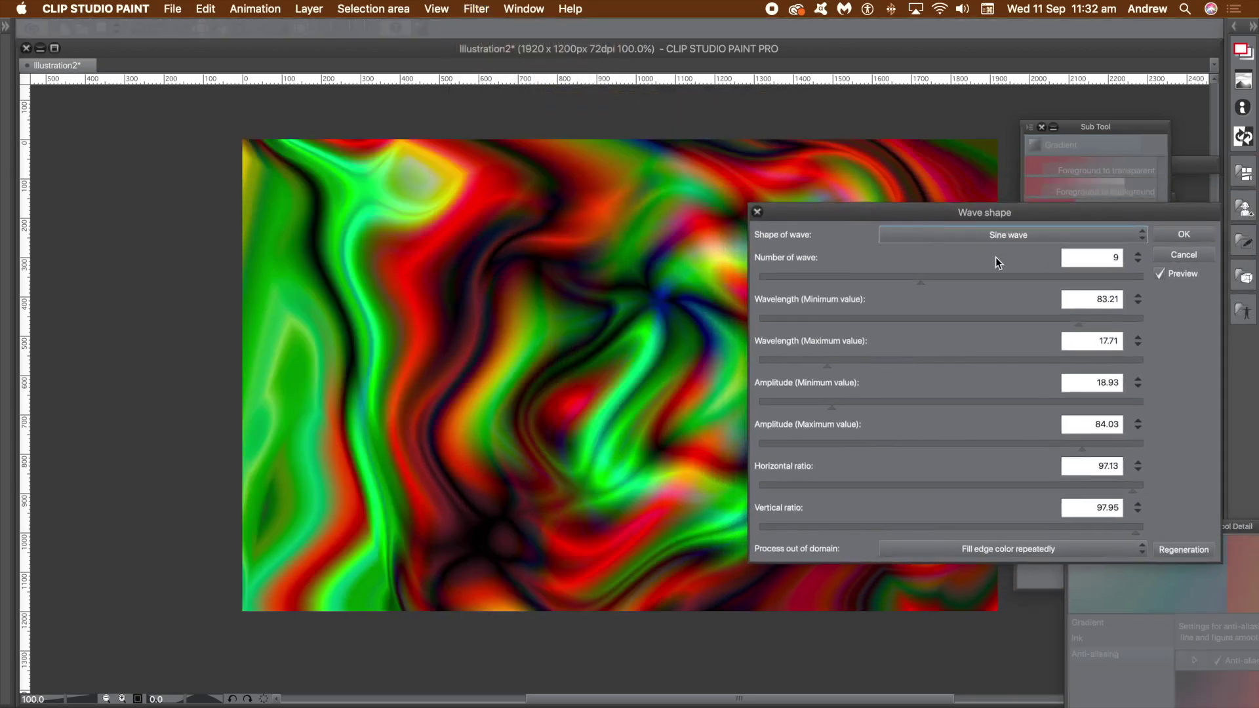
{"action": "mouse_move", "coordinate": [944, 284]}
{"action": "left_mouse_down"}
{"action": "mouse_move", "coordinate": [977, 282]}
{"action": "mouse_move", "coordinate": [827, 285]}
{"action": "mouse_move", "coordinate": [938, 285]}
{"action": "left_mouse_up"}
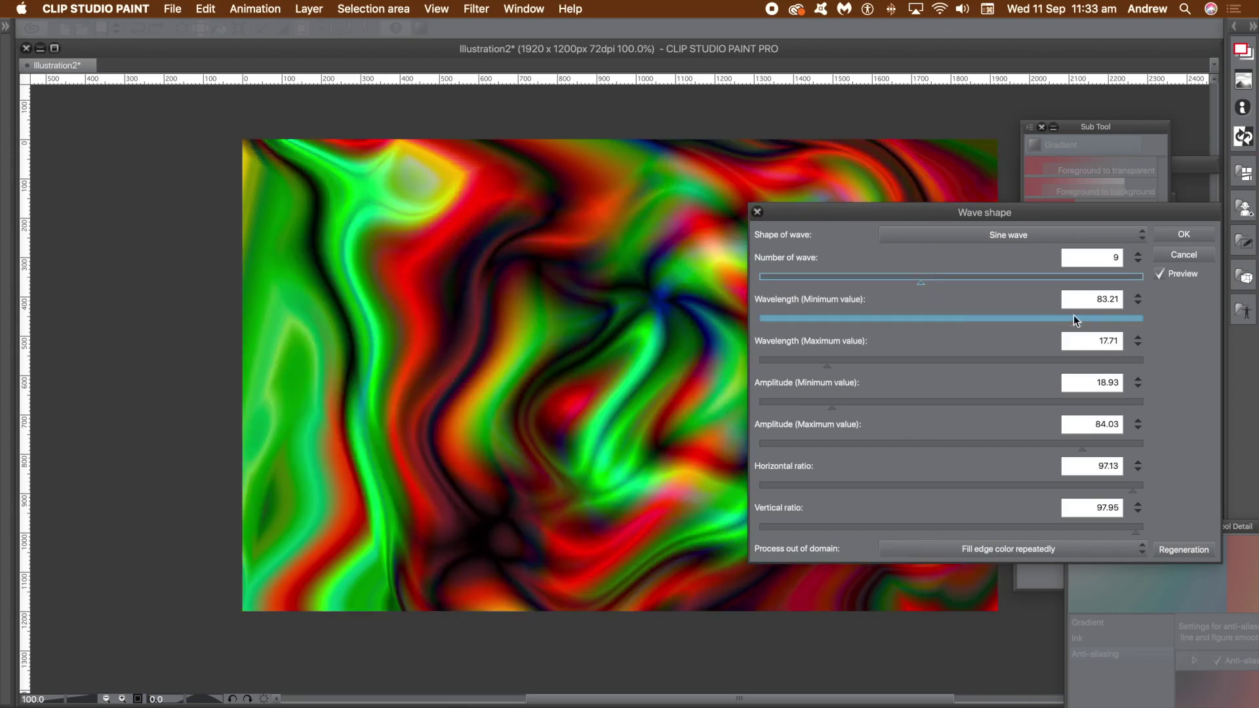
{"action": "left_click_drag", "start_coordinate": [1078, 324], "coordinate": [910, 325]}
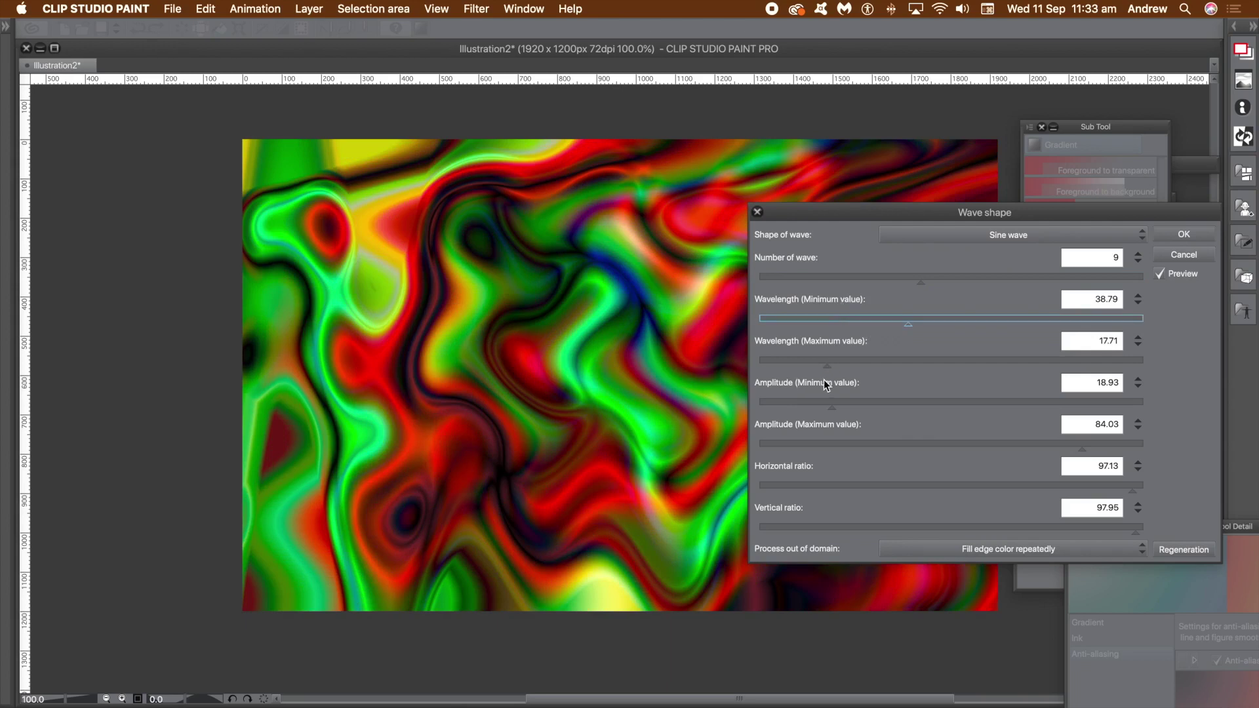
{"action": "left_click_drag", "start_coordinate": [824, 368], "coordinate": [786, 369]}
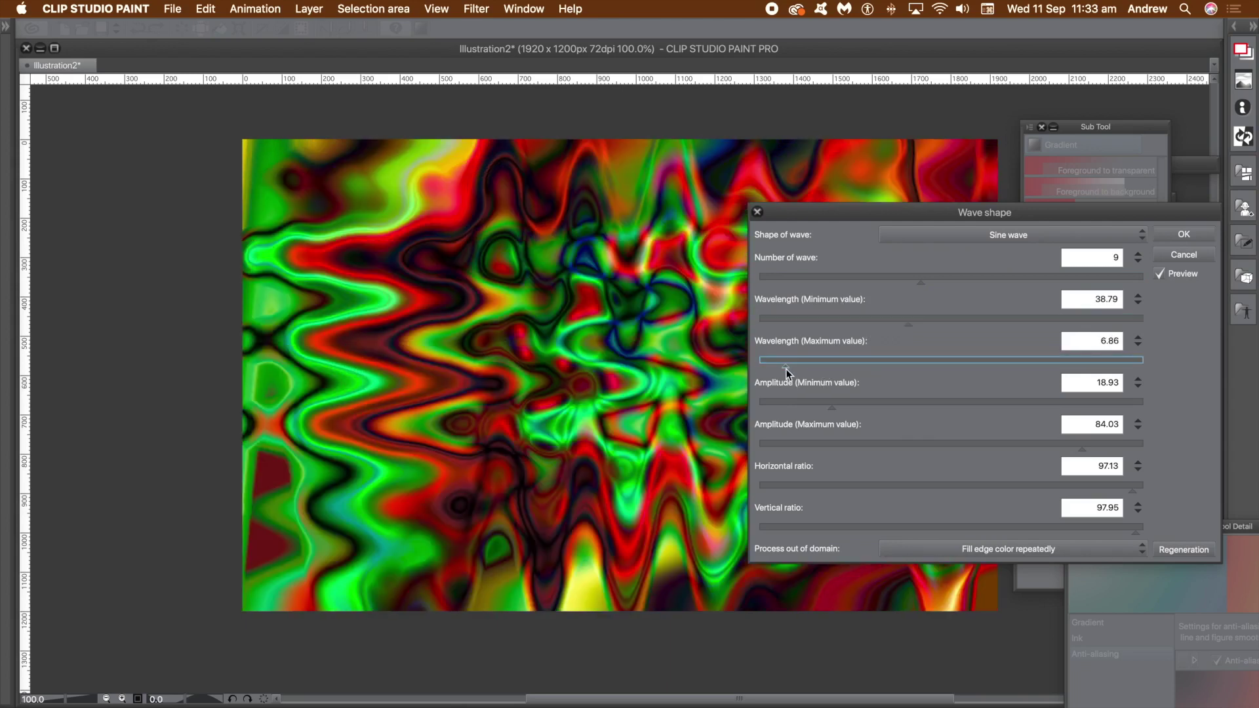
{"action": "left_click_drag", "start_coordinate": [1021, 367], "coordinate": [1039, 367]}
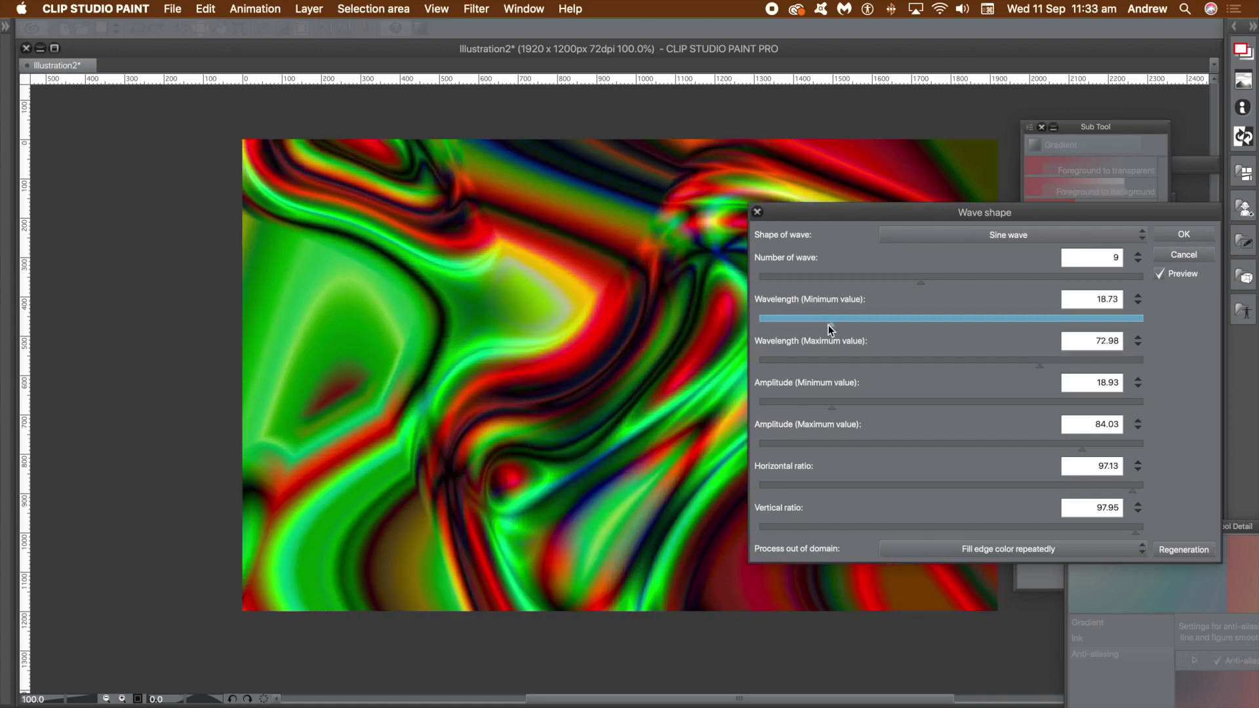
{"action": "mouse_move", "coordinate": [828, 324]}
{"action": "left_mouse_down"}
{"action": "mouse_move", "coordinate": [839, 328]}
{"action": "mouse_move", "coordinate": [827, 329]}
{"action": "left_mouse_up"}
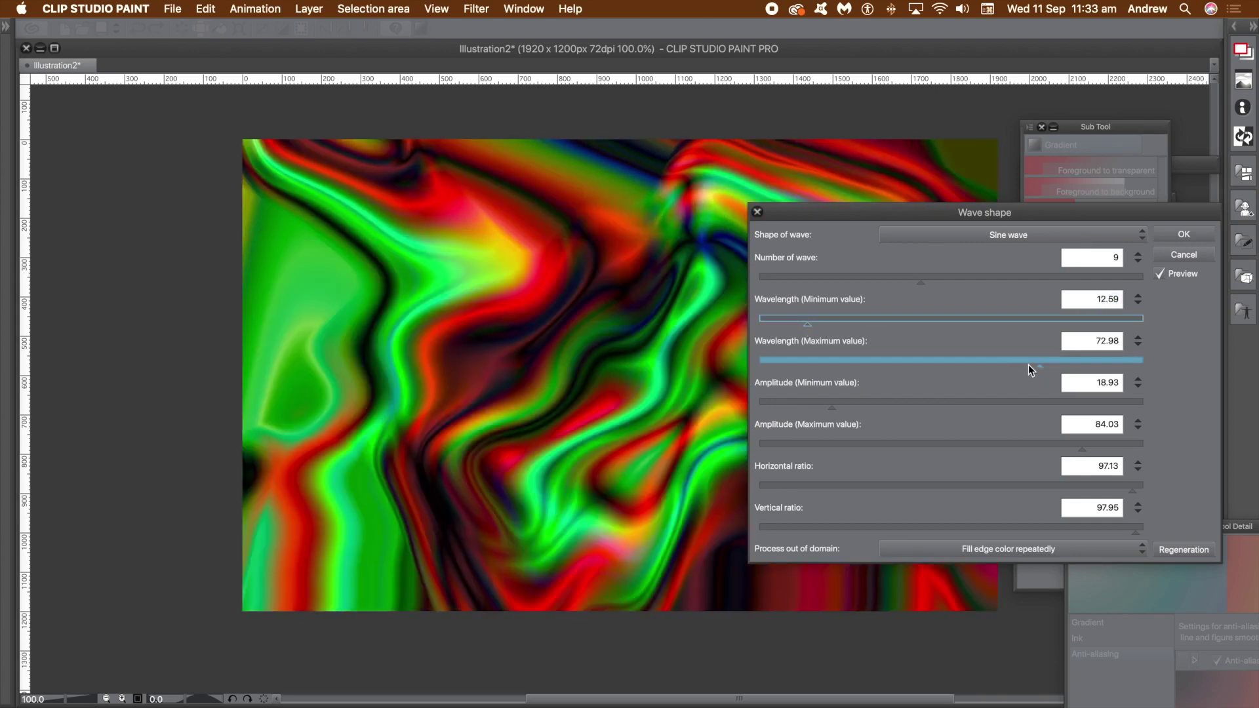
{"action": "left_click_drag", "start_coordinate": [1028, 364], "coordinate": [880, 368]}
Set the wave amplitude range to 44.32–64.99
{"action": "left_click_drag", "start_coordinate": [827, 215], "coordinate": [779, 223]}
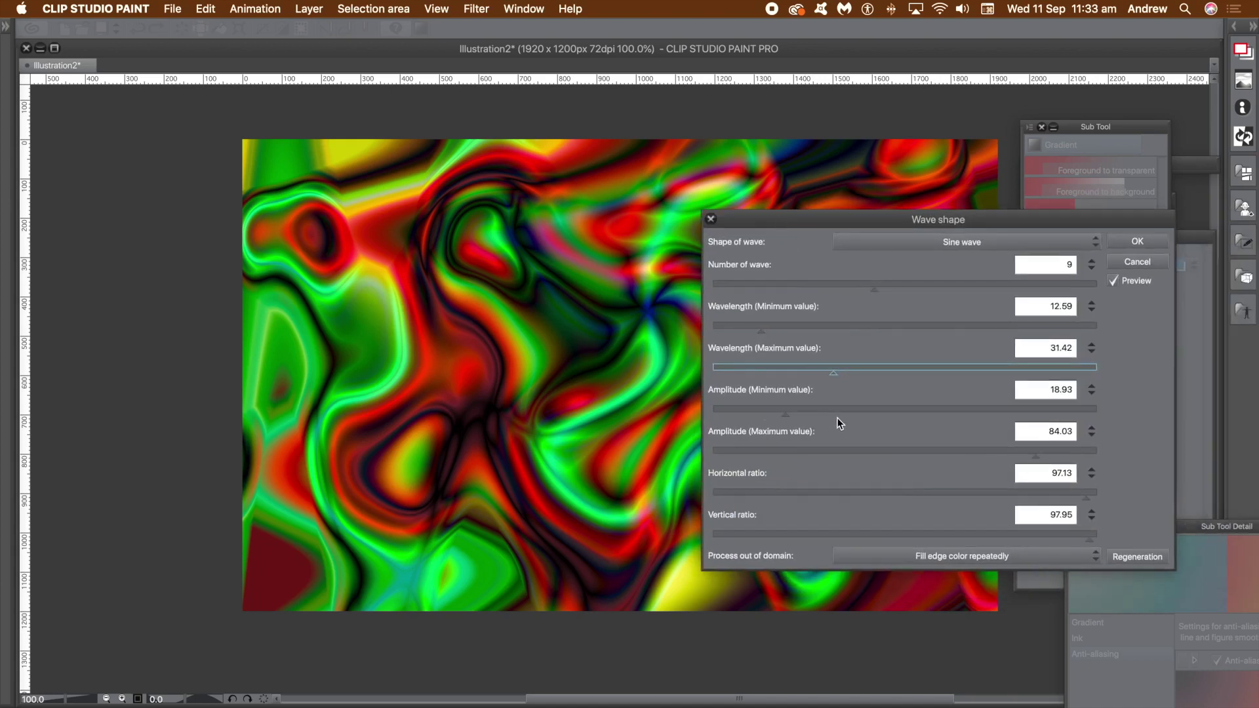
{"action": "mouse_move", "coordinate": [863, 416]}
{"action": "left_mouse_down"}
{"action": "mouse_move", "coordinate": [979, 418]}
{"action": "mouse_move", "coordinate": [883, 416]}
{"action": "left_mouse_up"}
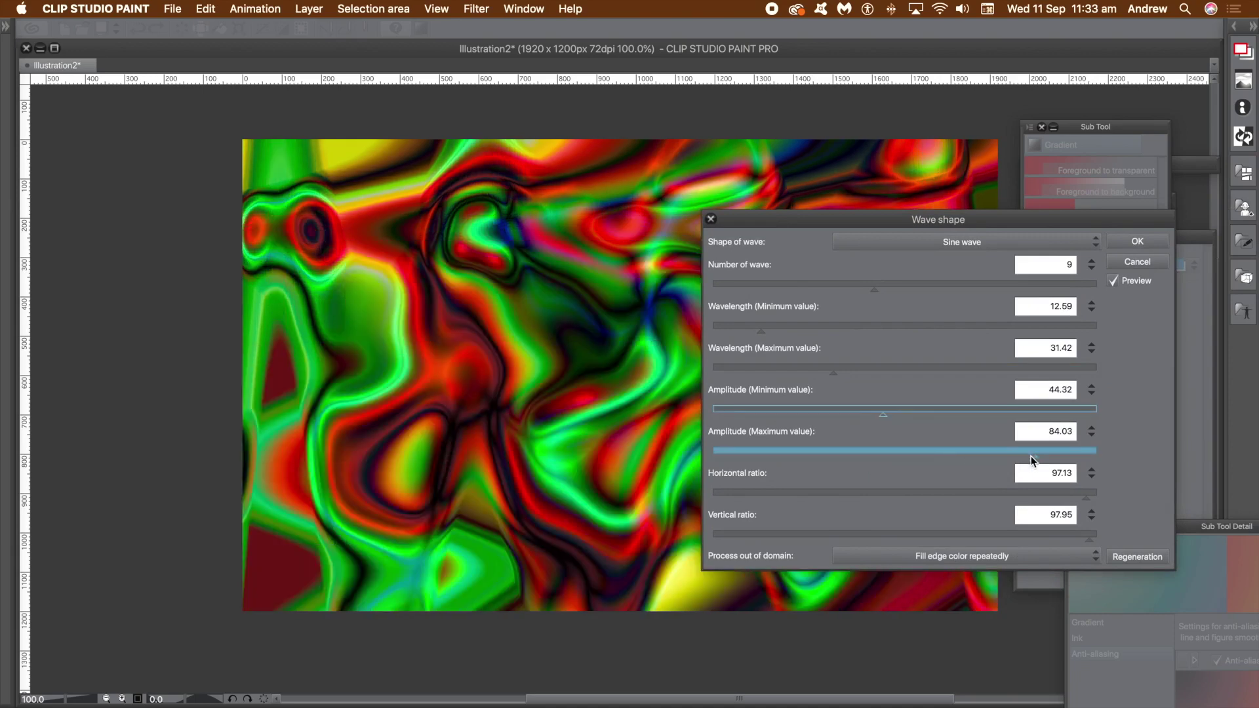
{"action": "left_click_drag", "start_coordinate": [1031, 455], "coordinate": [962, 455]}
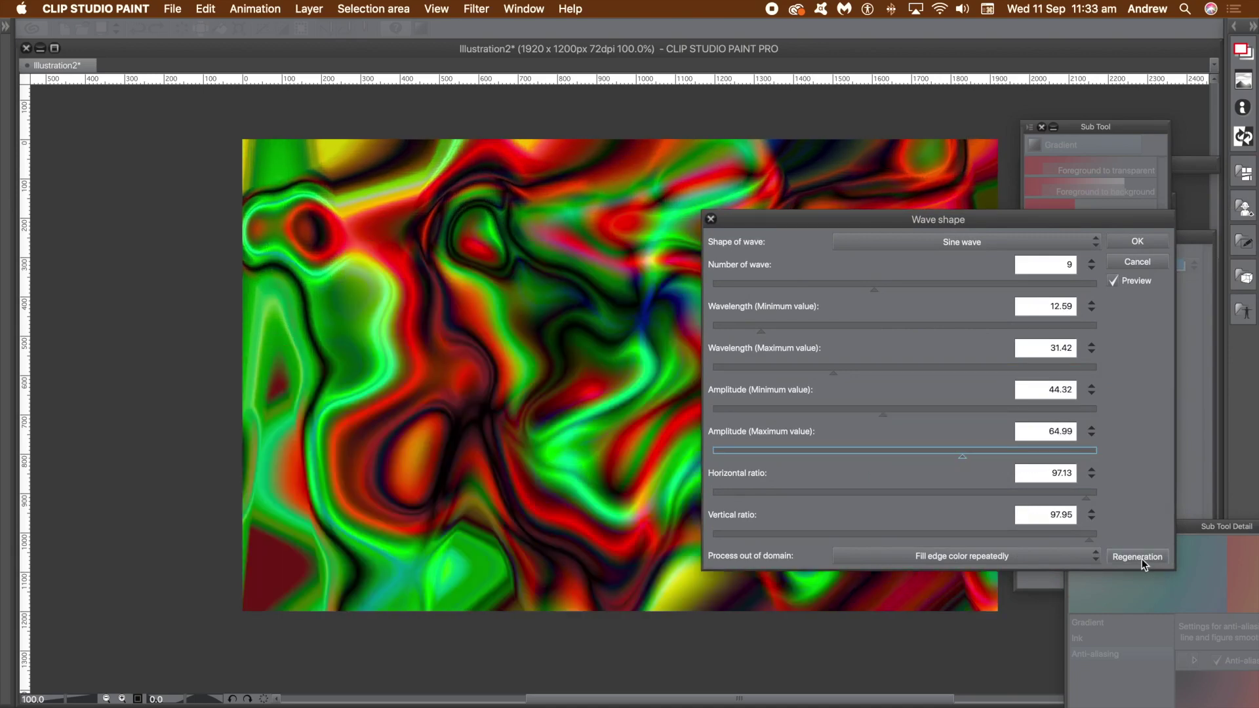
Regenerate the random wave pattern repeatedly, keep the edge-fill option, and apply the filter
{"action": "left_click", "coordinate": [1143, 558]}
{"action": "left_click", "coordinate": [1142, 559]}
{"action": "left_click", "coordinate": [1142, 559]}
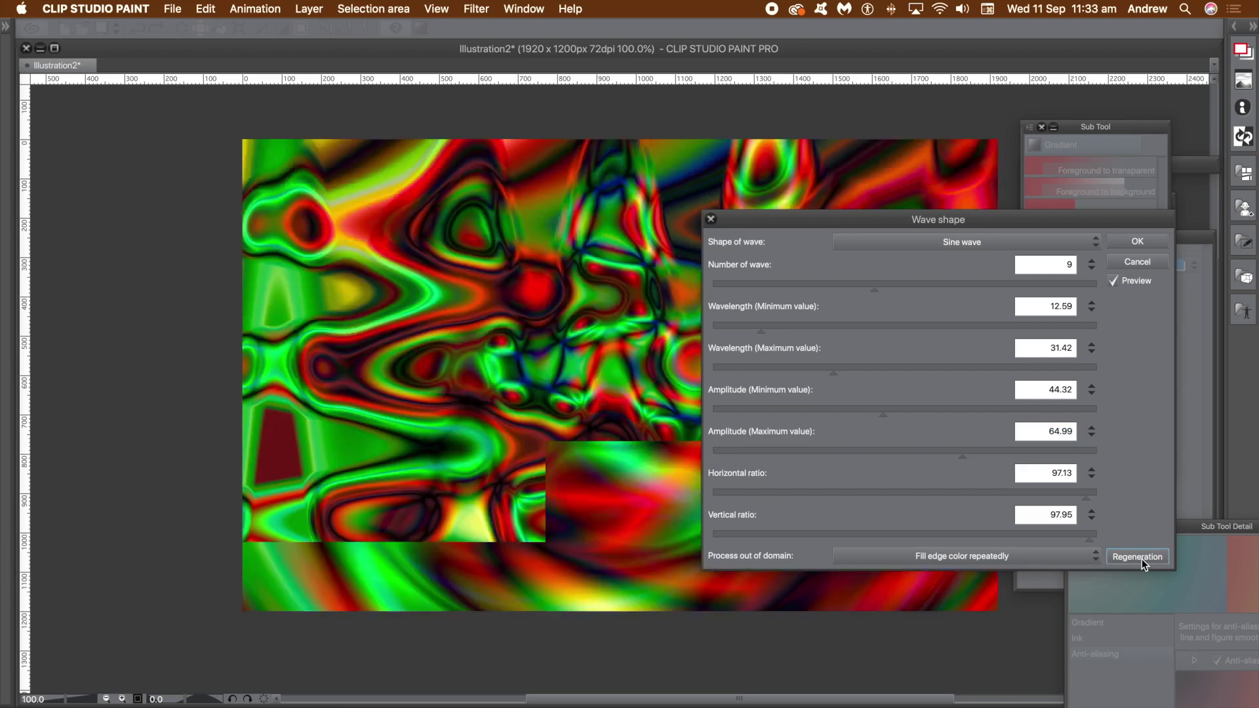
{"action": "left_click", "coordinate": [1142, 559]}
{"action": "left_click", "coordinate": [1141, 559]}
{"action": "left_click", "coordinate": [1141, 558]}
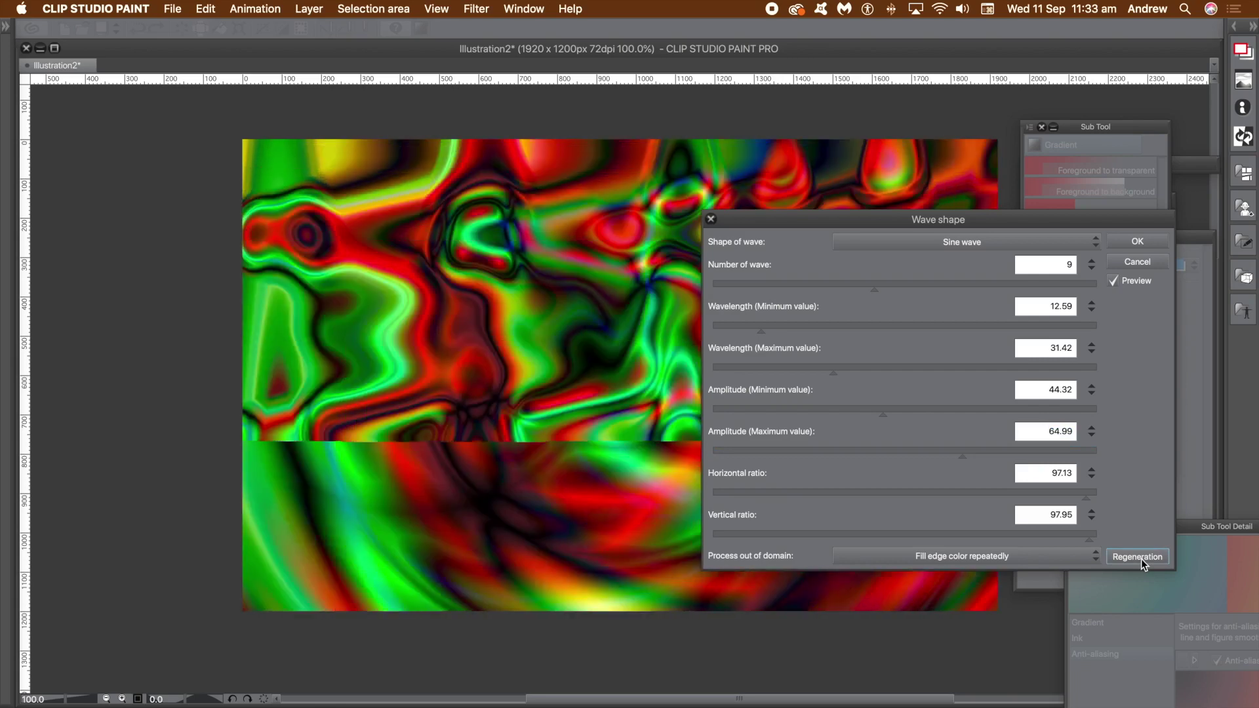
{"action": "left_click", "coordinate": [1141, 559]}
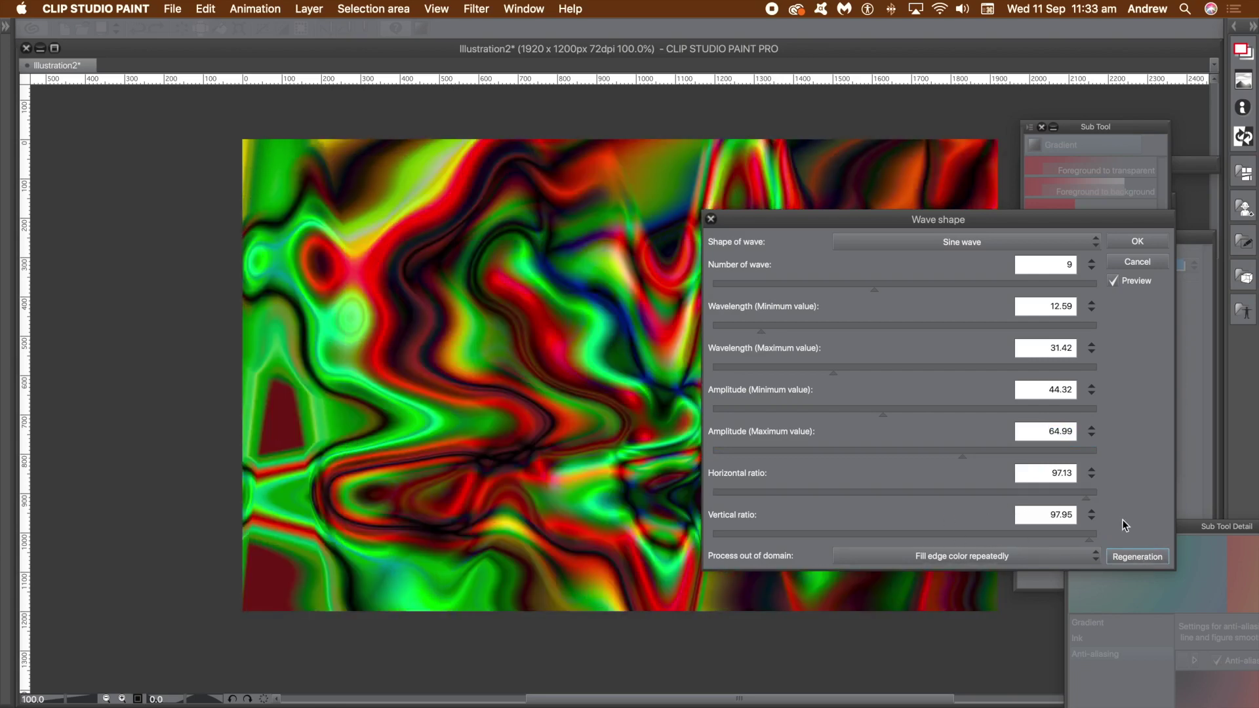
{"action": "left_click", "coordinate": [968, 558]}
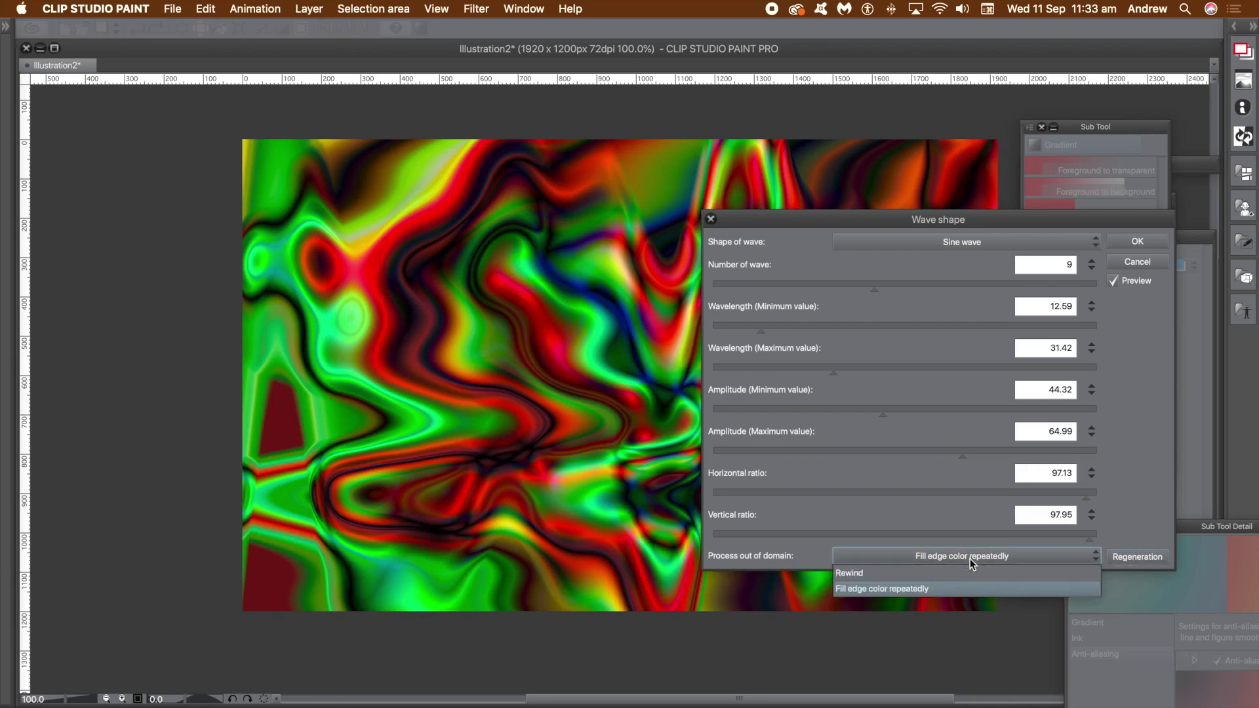
{"action": "left_click", "coordinate": [950, 589]}
{"action": "left_click", "coordinate": [1148, 556]}
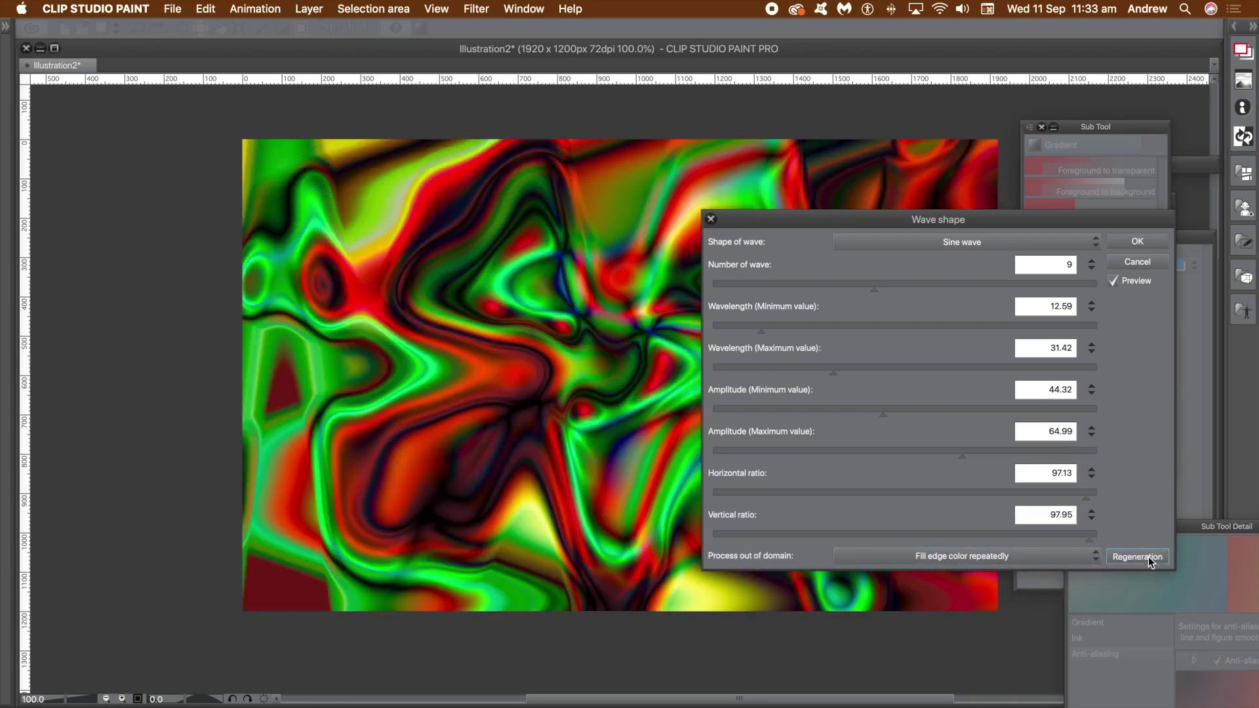
{"action": "left_click", "coordinate": [1147, 556]}
{"action": "left_click", "coordinate": [1147, 557]}
{"action": "left_click", "coordinate": [1147, 557]}
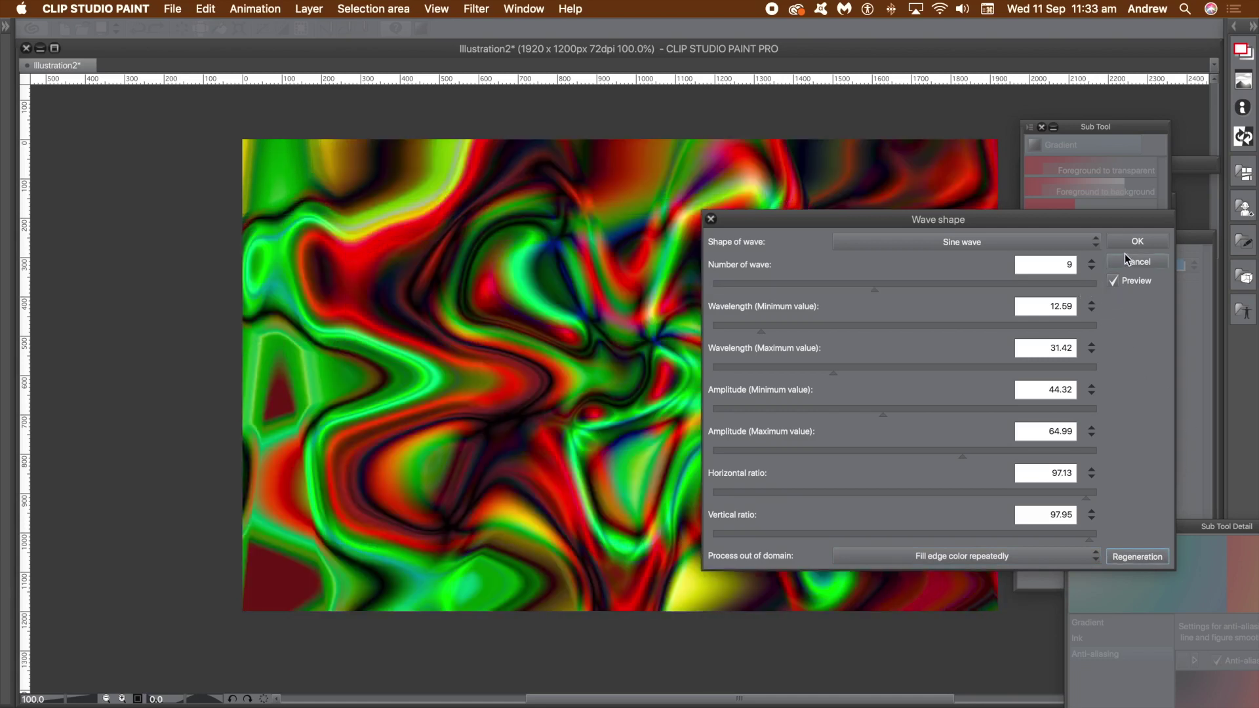
{"action": "left_click", "coordinate": [1125, 243]}
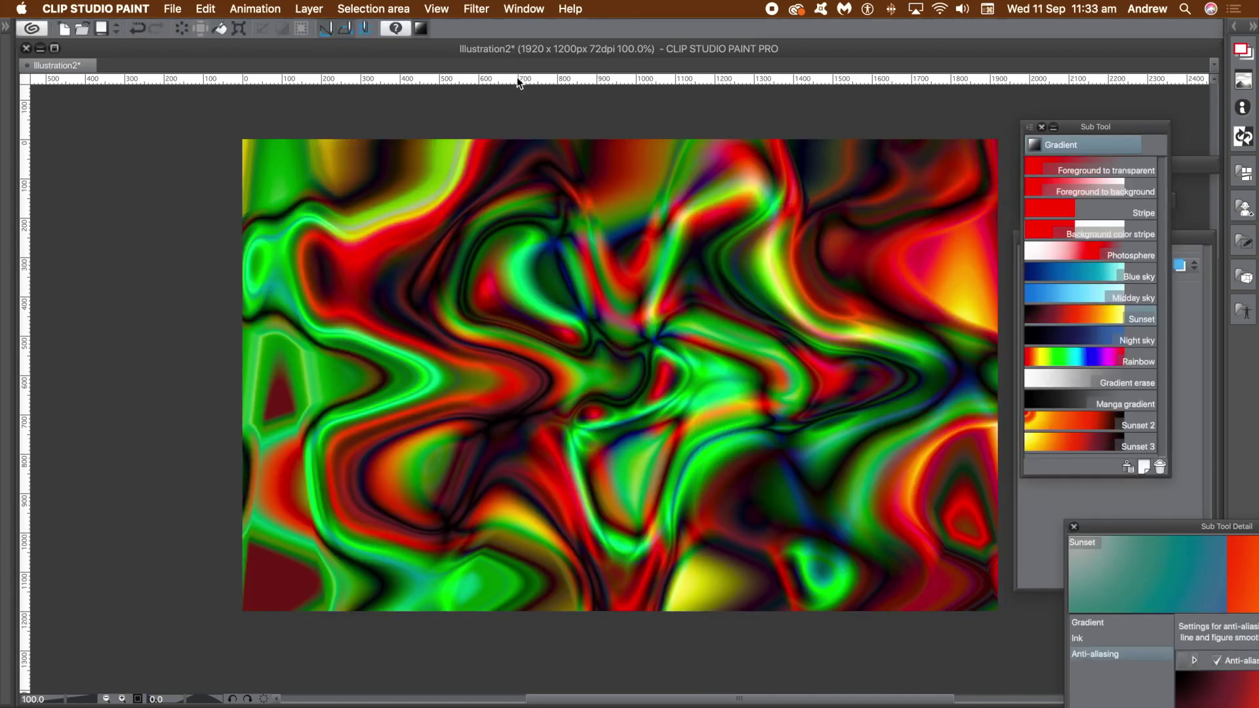
Collapse the Sub Tool and Layer Property panels and reopen the Wave shape filter
{"action": "double_click", "coordinate": [1074, 127]}
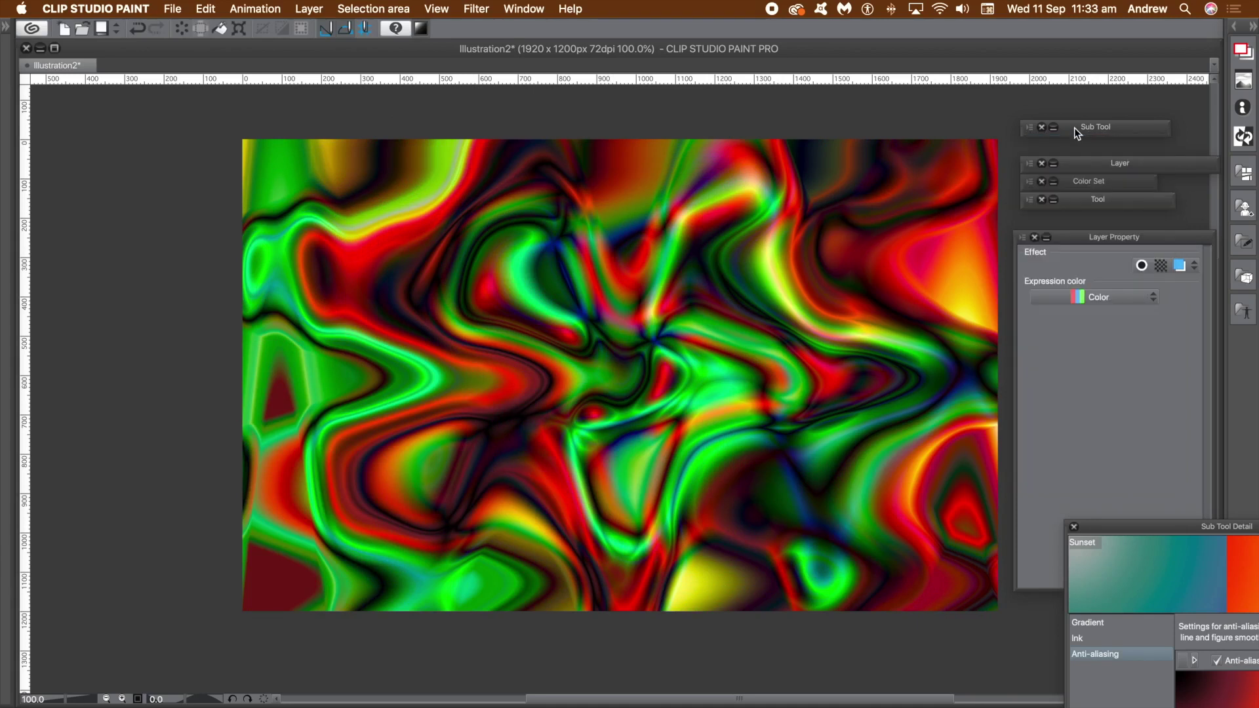
{"action": "double_click", "coordinate": [1097, 238]}
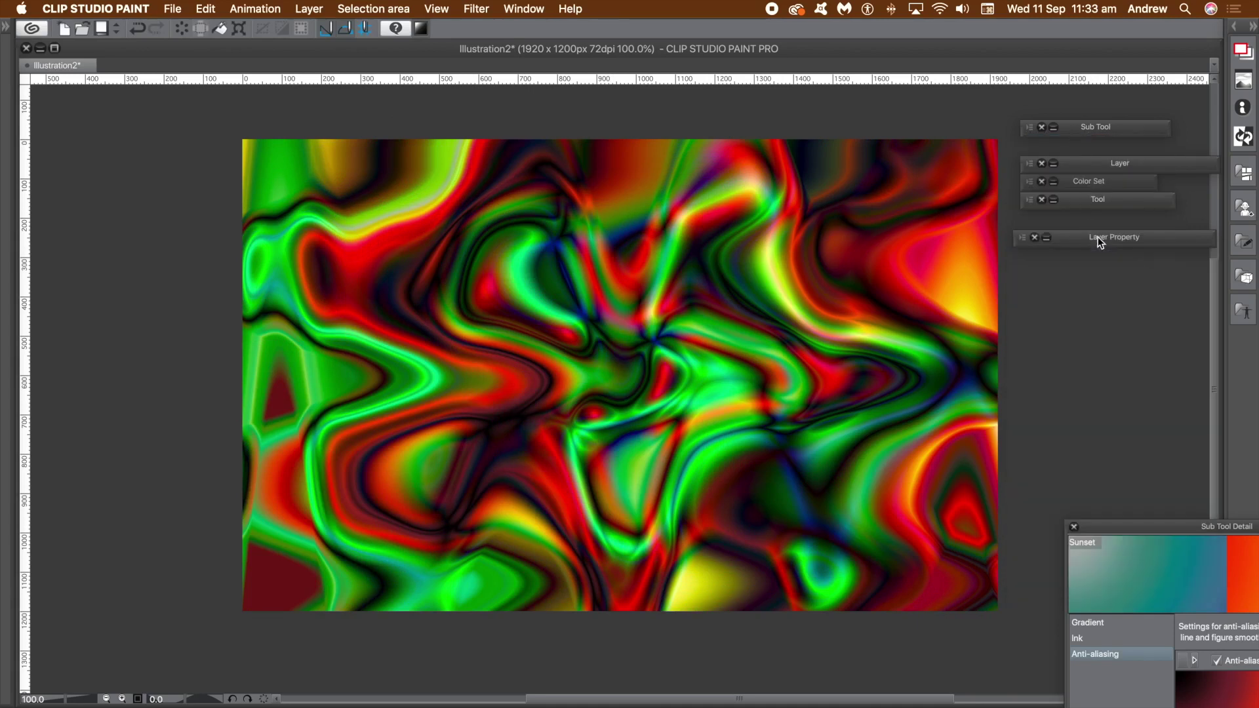
{"action": "left_click", "coordinate": [486, 10]}
{"action": "mouse_move", "coordinate": [530, 105]}
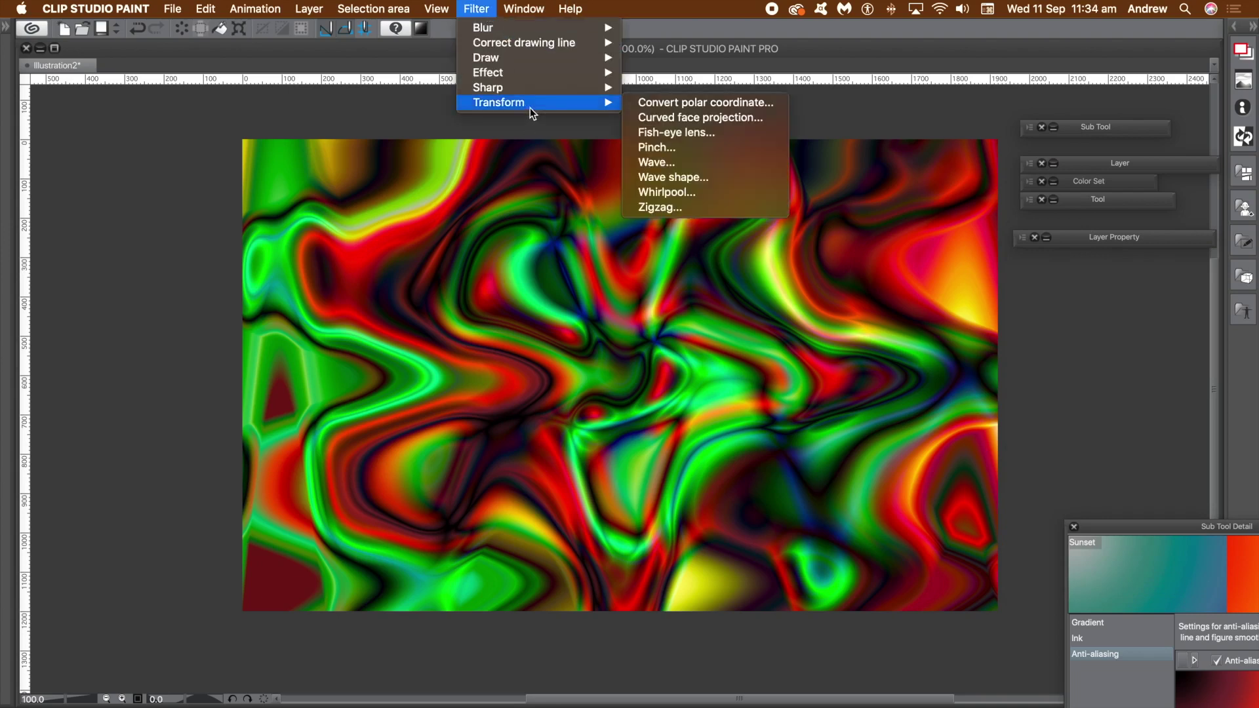
{"action": "left_click", "coordinate": [682, 177]}
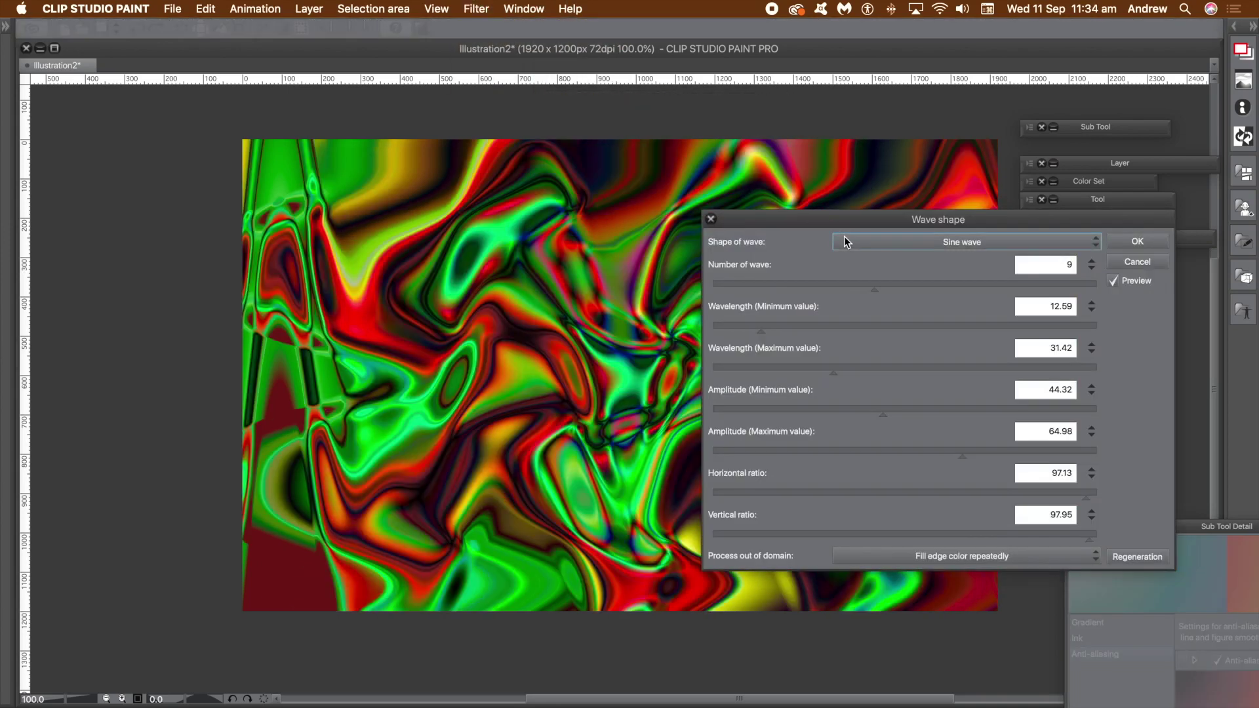
{"action": "left_click_drag", "start_coordinate": [856, 217], "coordinate": [902, 220]}
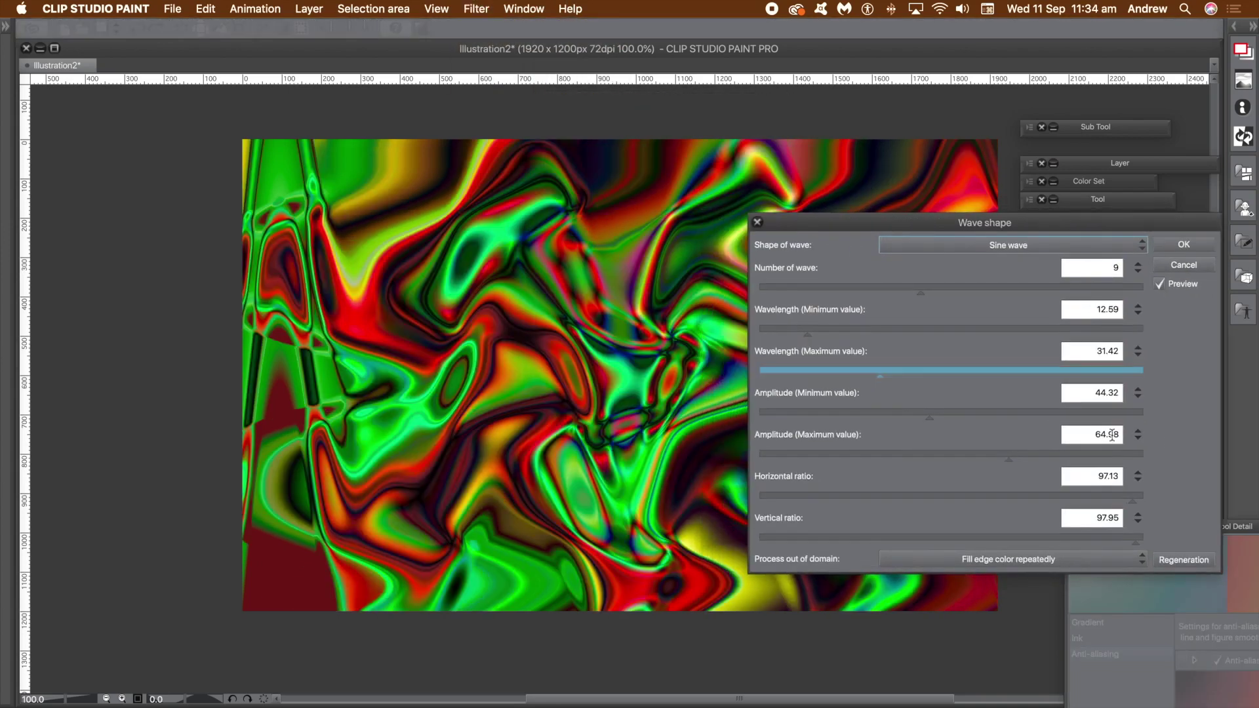
Regenerate the wave pattern six times and apply the second Wave shape pass
{"action": "left_click", "coordinate": [1184, 560]}
{"action": "left_click", "coordinate": [1185, 560]}
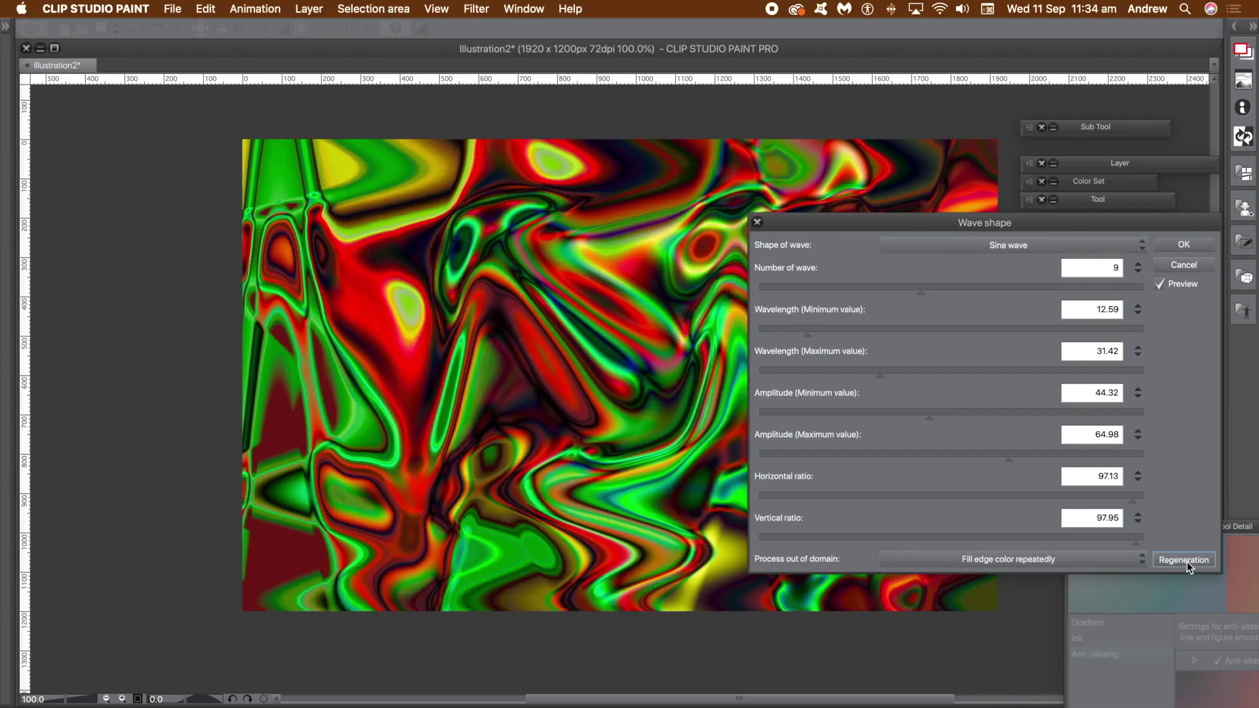
{"action": "left_click", "coordinate": [1184, 560]}
{"action": "left_click", "coordinate": [1186, 562]}
{"action": "left_click", "coordinate": [1187, 562]}
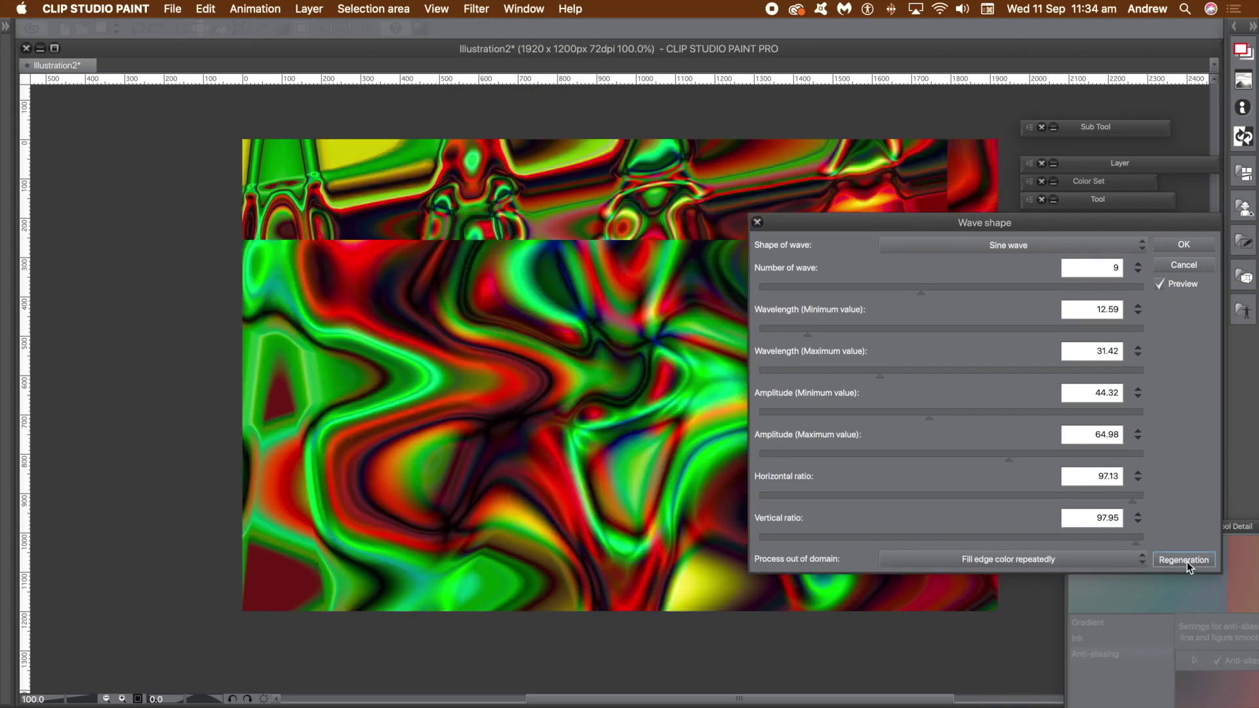
{"action": "left_click", "coordinate": [1187, 562]}
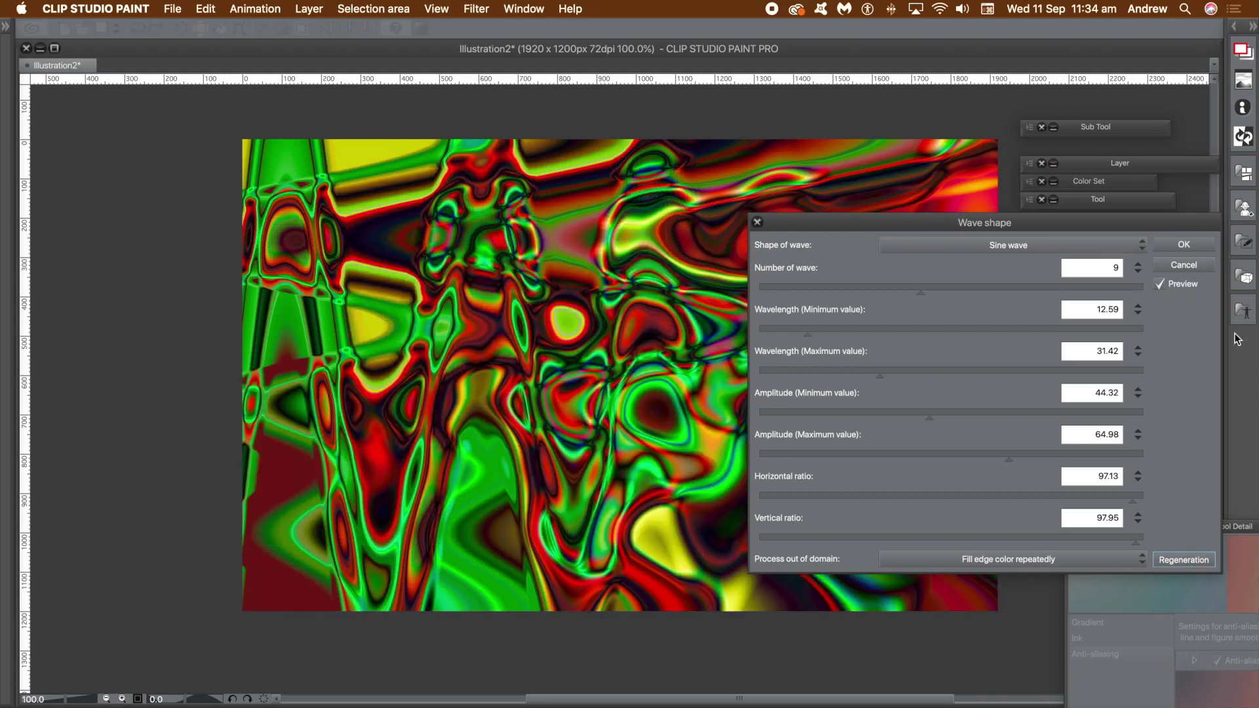
{"action": "left_click", "coordinate": [1183, 245]}
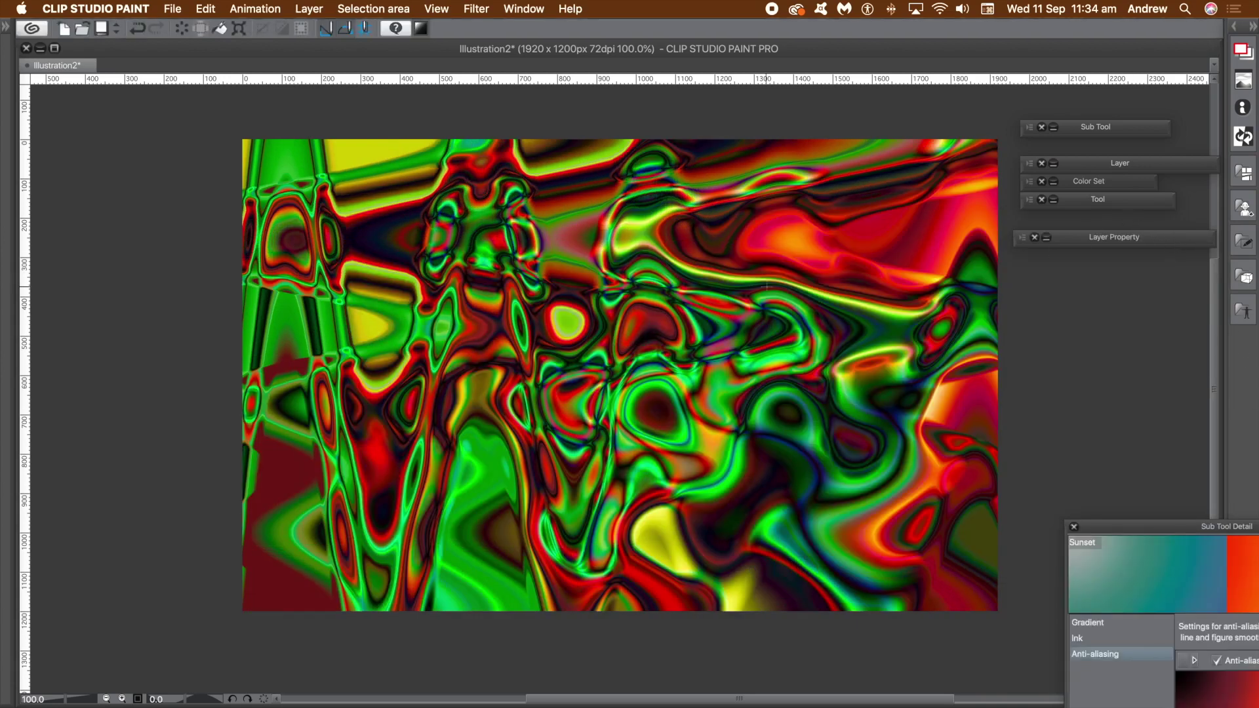
{"action": "left_click", "coordinate": [205, 9]}
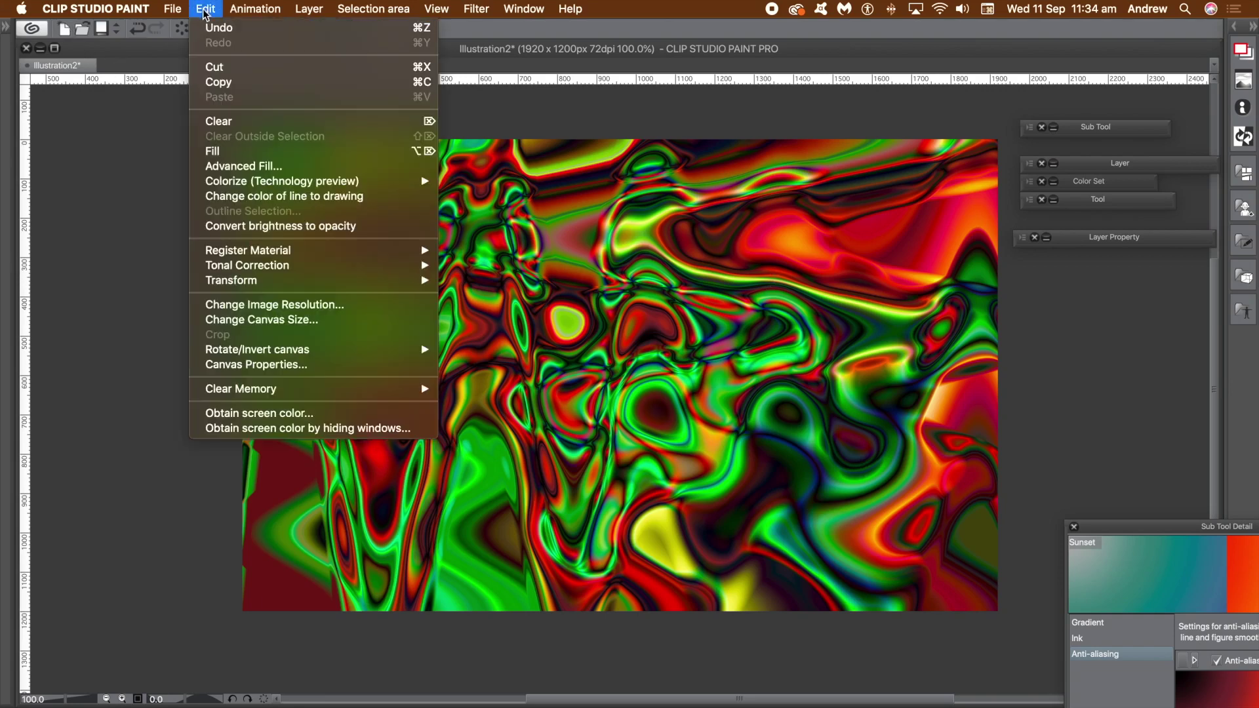
{"action": "mouse_move", "coordinate": [397, 253]}
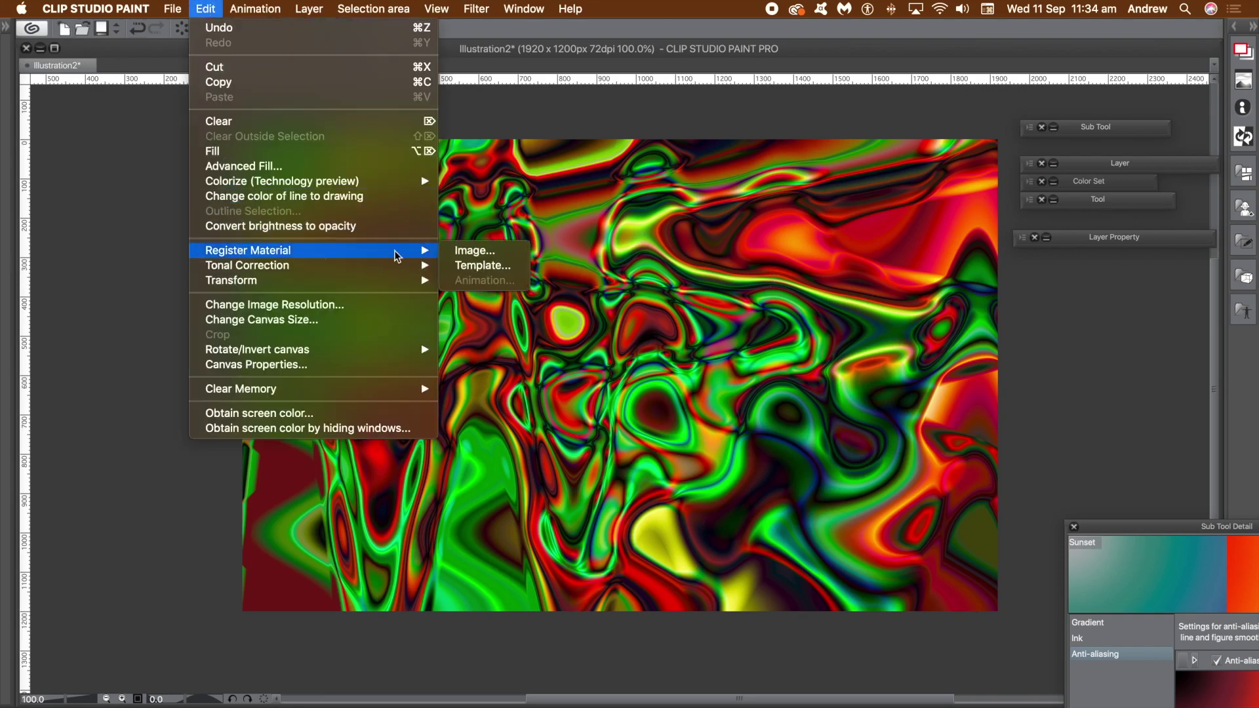
{"action": "left_click", "coordinate": [729, 59]}
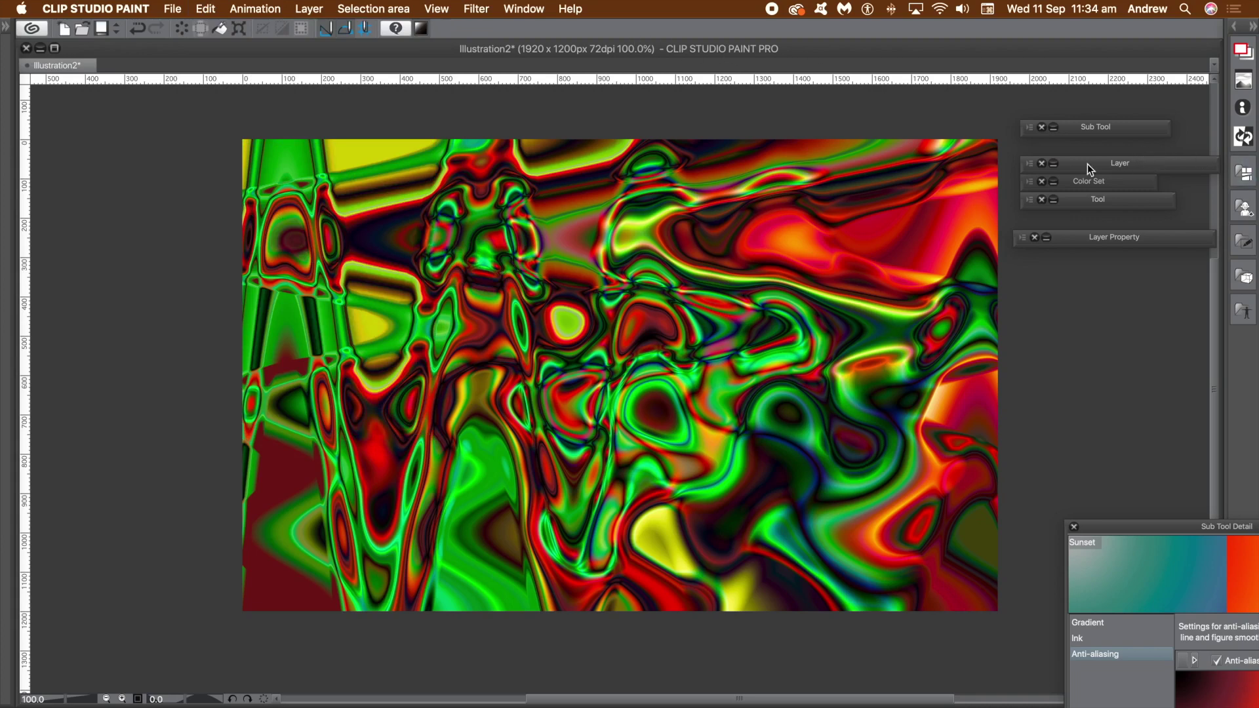
{"action": "left_click", "coordinate": [1142, 164]}
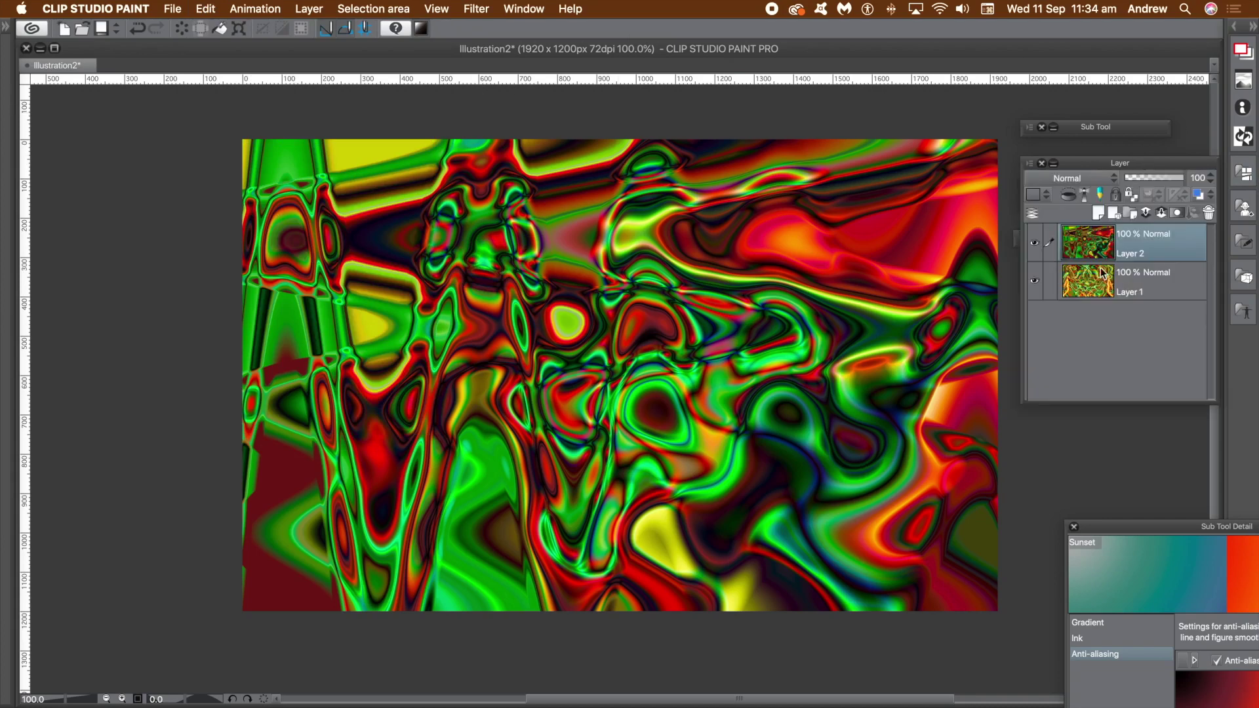
{"action": "left_click", "coordinate": [1137, 167]}
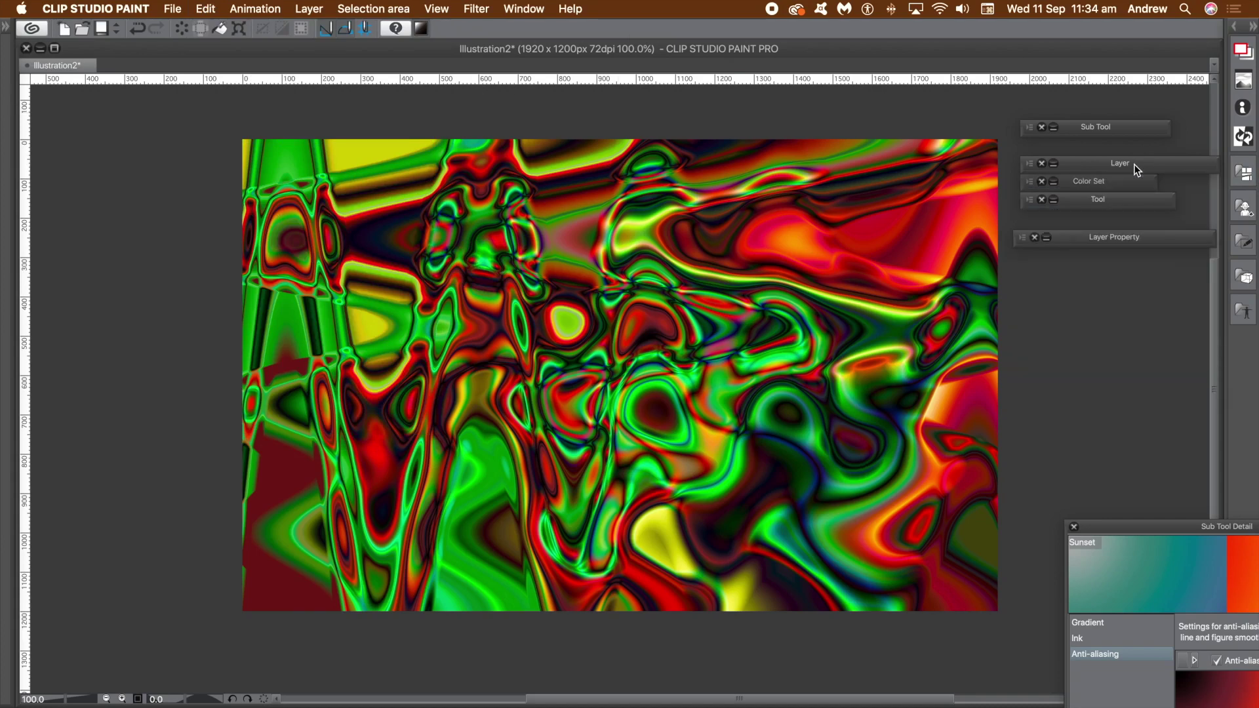
Turn the Layer color effect on and off again, then choose the Tone effect
{"action": "left_click", "coordinate": [1134, 239]}
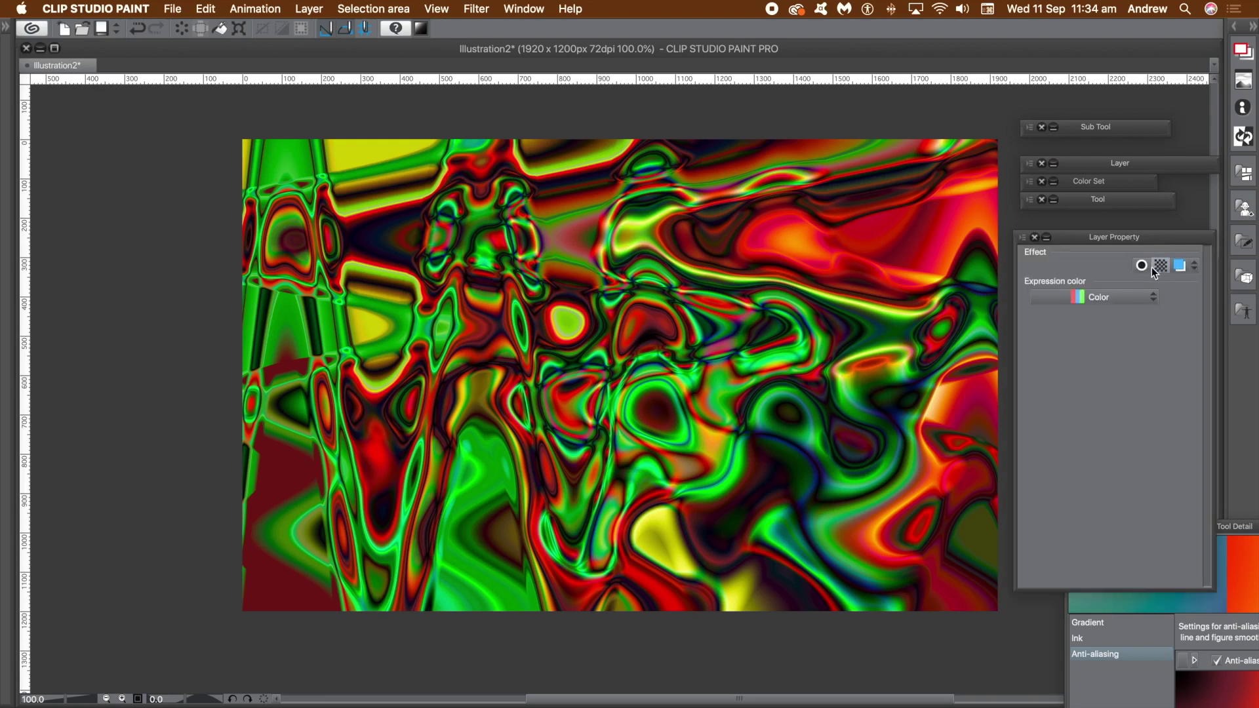
{"action": "left_click", "coordinate": [1179, 264]}
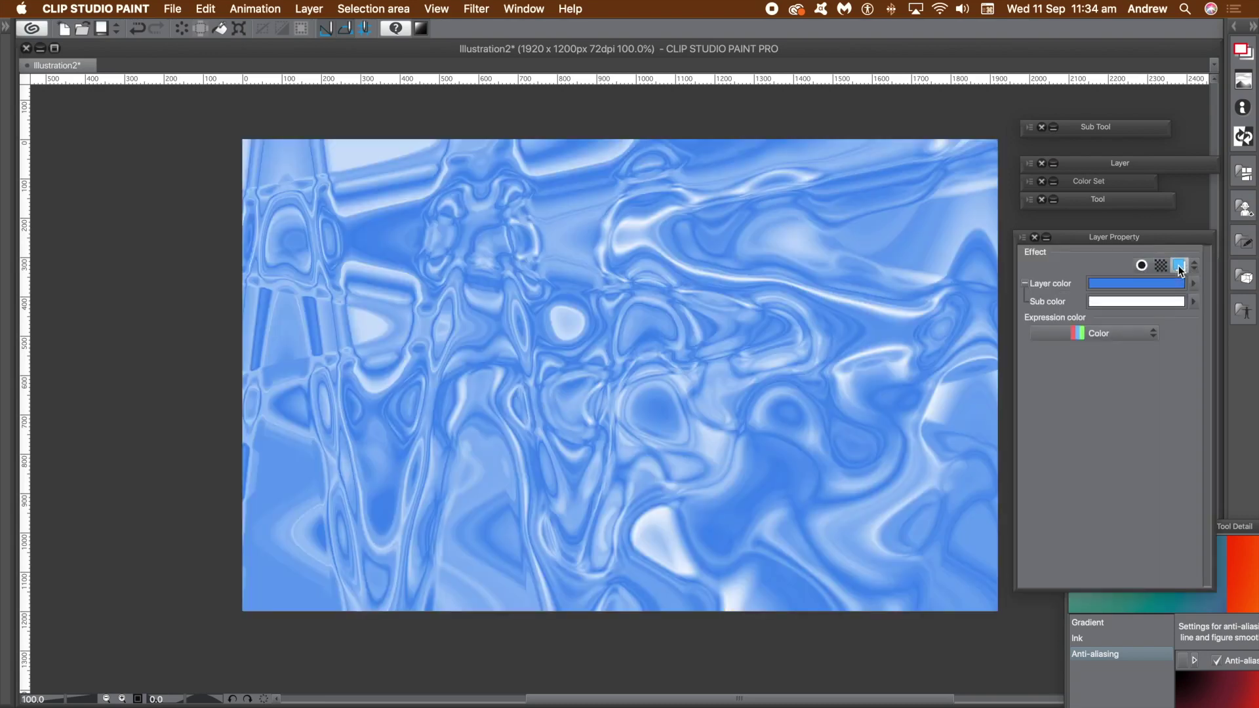
{"action": "left_click", "coordinate": [1194, 268]}
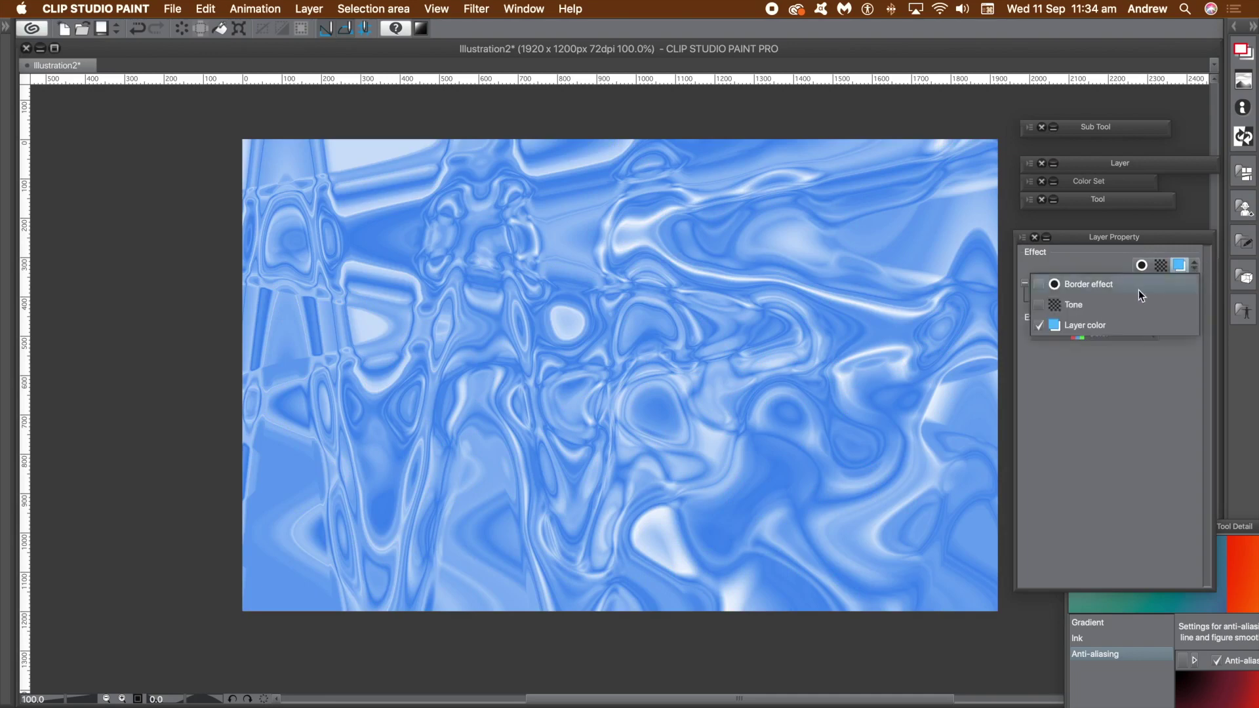
{"action": "left_click", "coordinate": [1040, 326]}
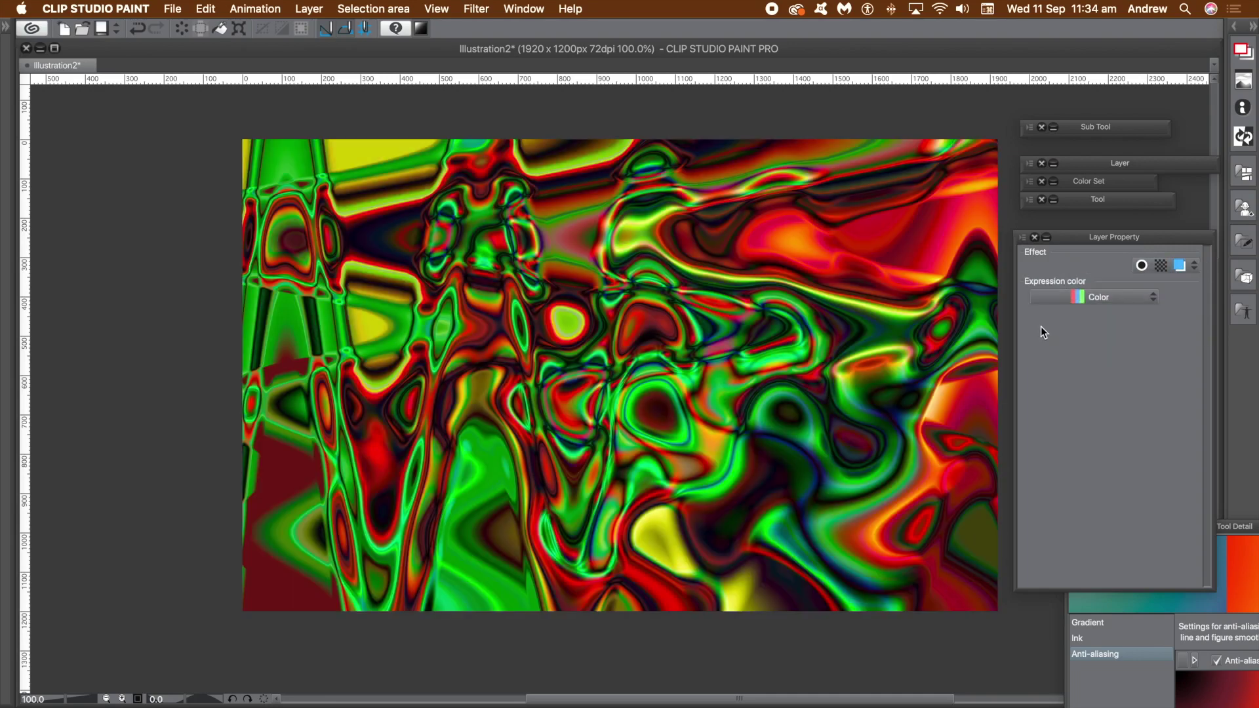
{"action": "left_click", "coordinate": [1191, 270]}
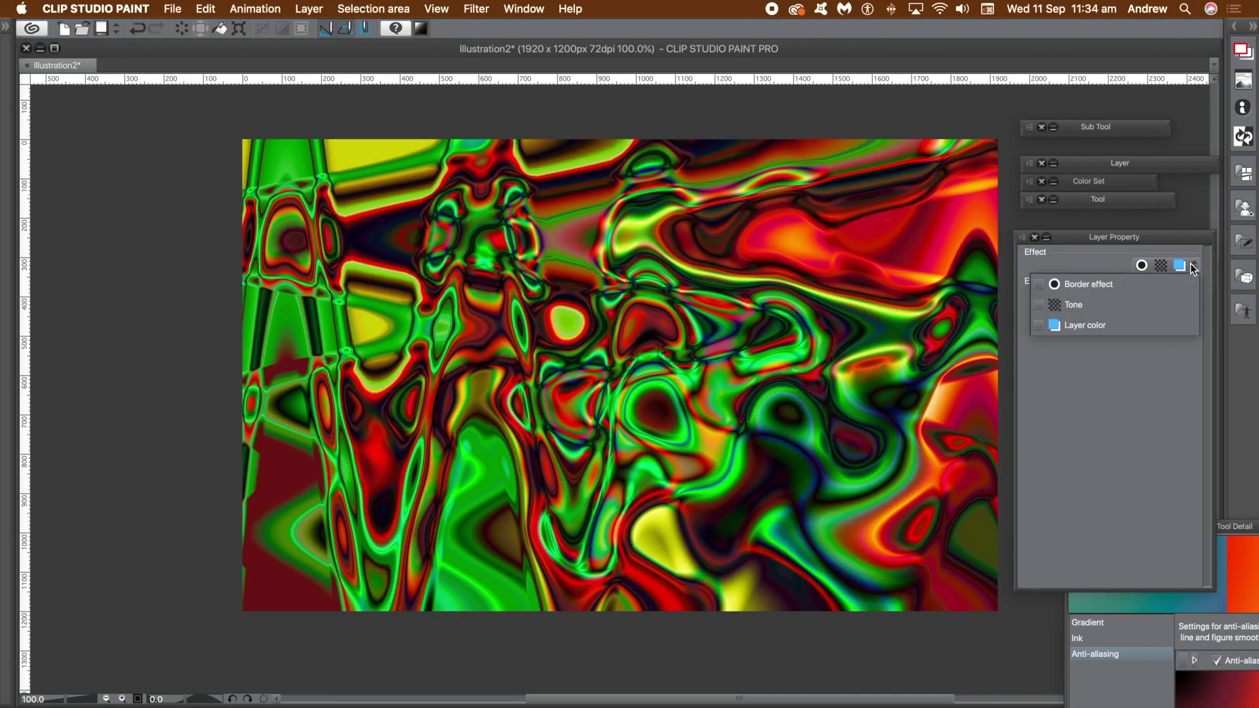
{"action": "left_click", "coordinate": [1040, 308]}
Set the tone to screen frequency 5.0, angle 200 and dot position 41, 52
{"action": "left_click", "coordinate": [1054, 289]}
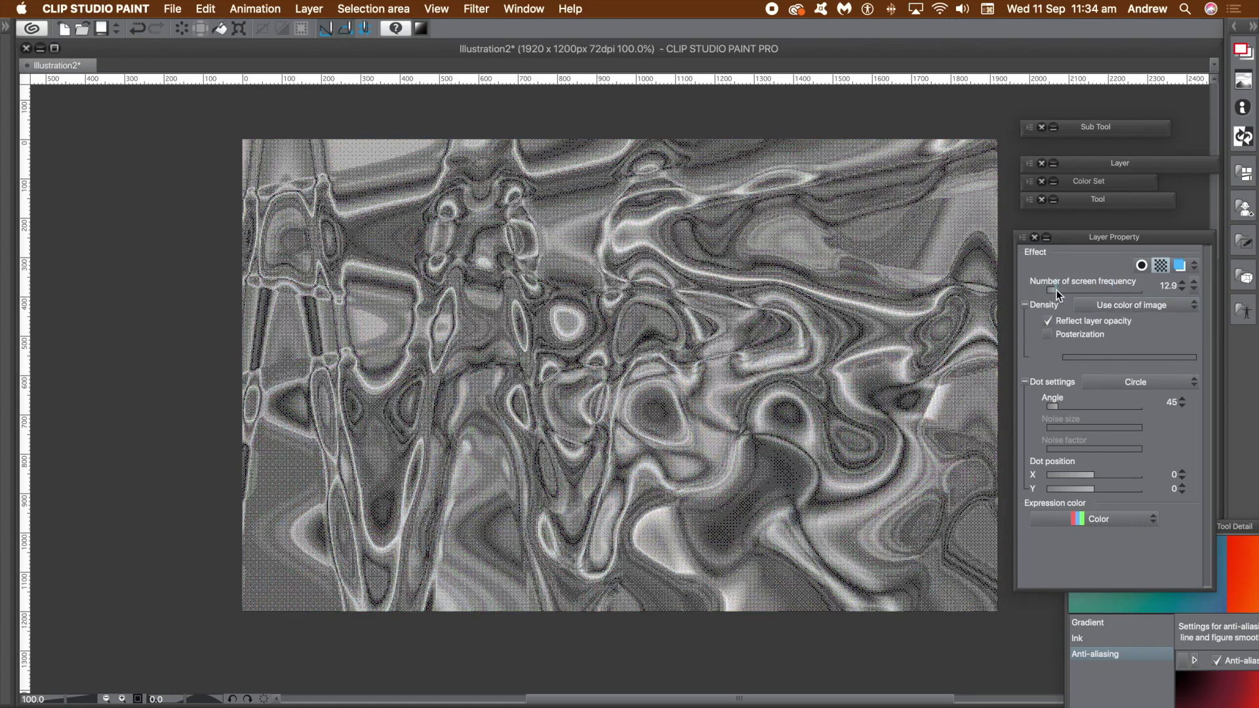
{"action": "left_click_drag", "start_coordinate": [1052, 292], "coordinate": [1052, 293]}
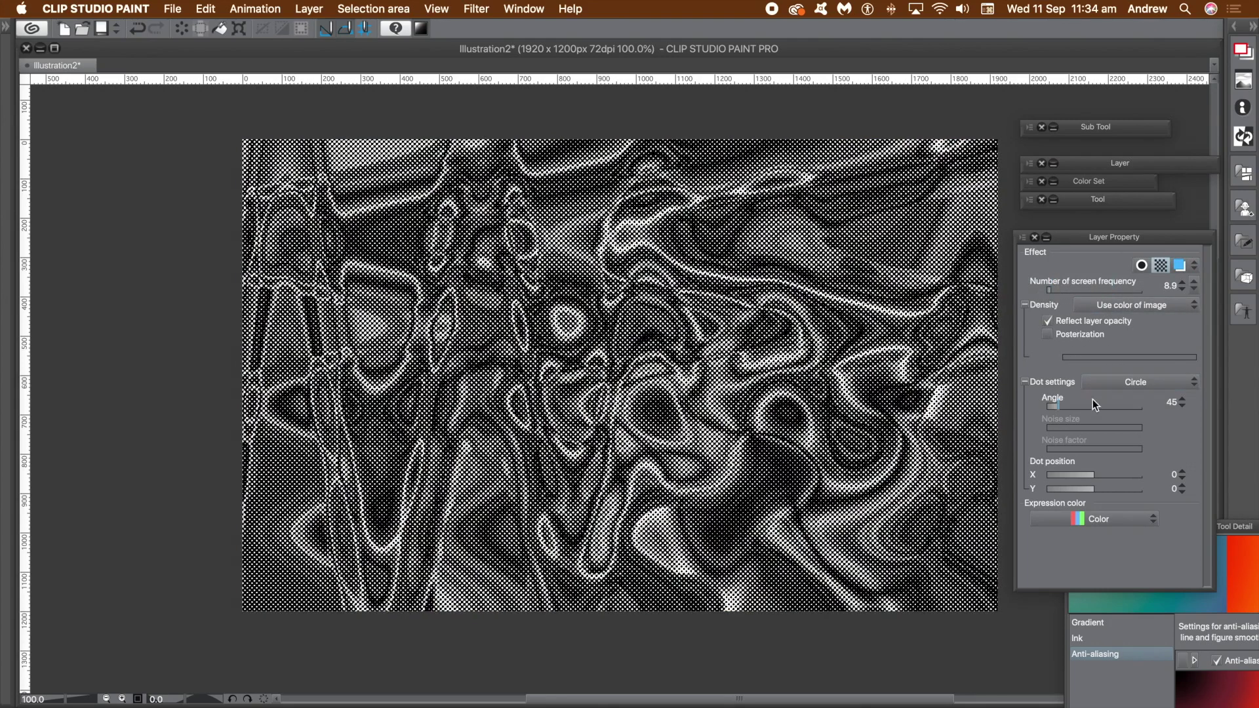
{"action": "left_click_drag", "start_coordinate": [1070, 406], "coordinate": [1080, 407]}
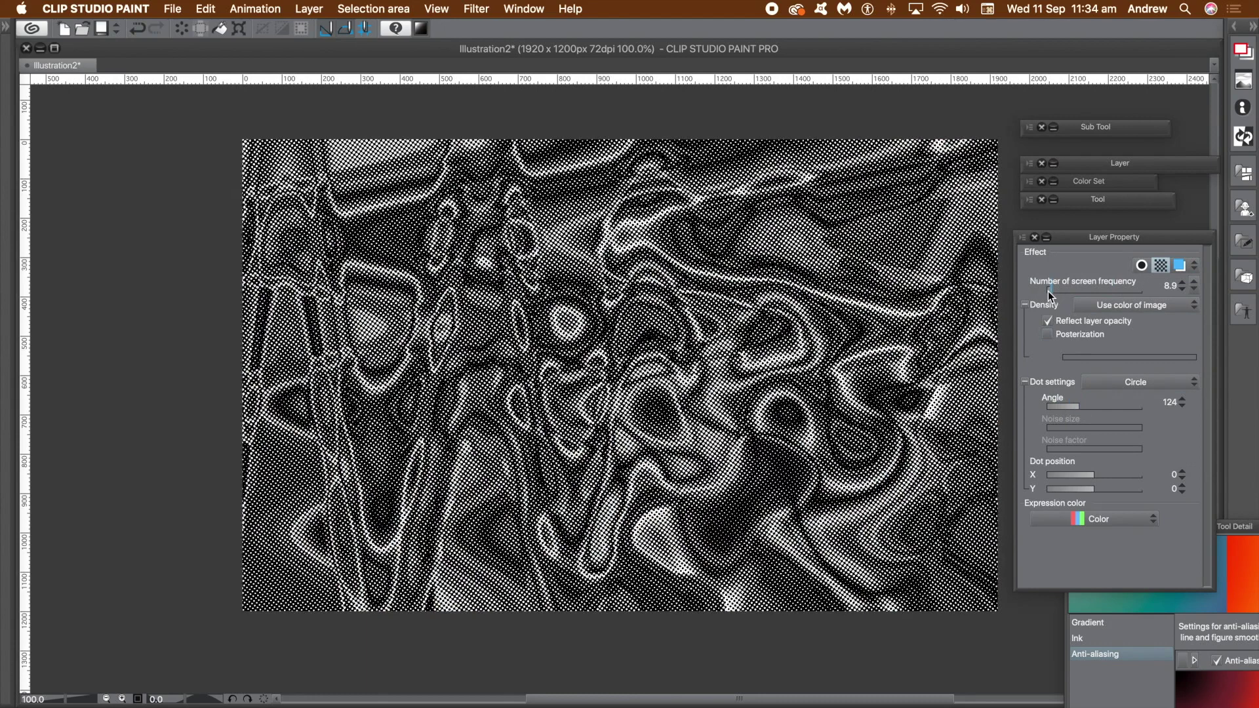
{"action": "left_click_drag", "start_coordinate": [1048, 291], "coordinate": [1045, 291]}
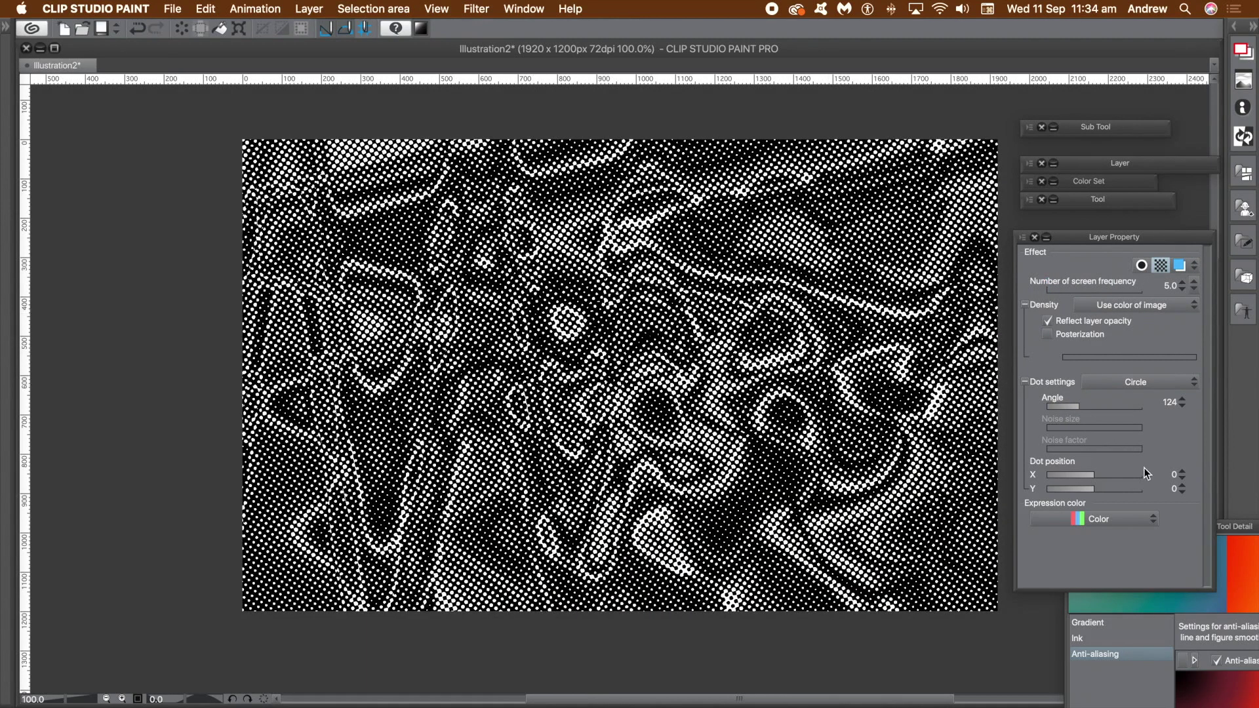
{"action": "left_click_drag", "start_coordinate": [1108, 404], "coordinate": [1100, 402]}
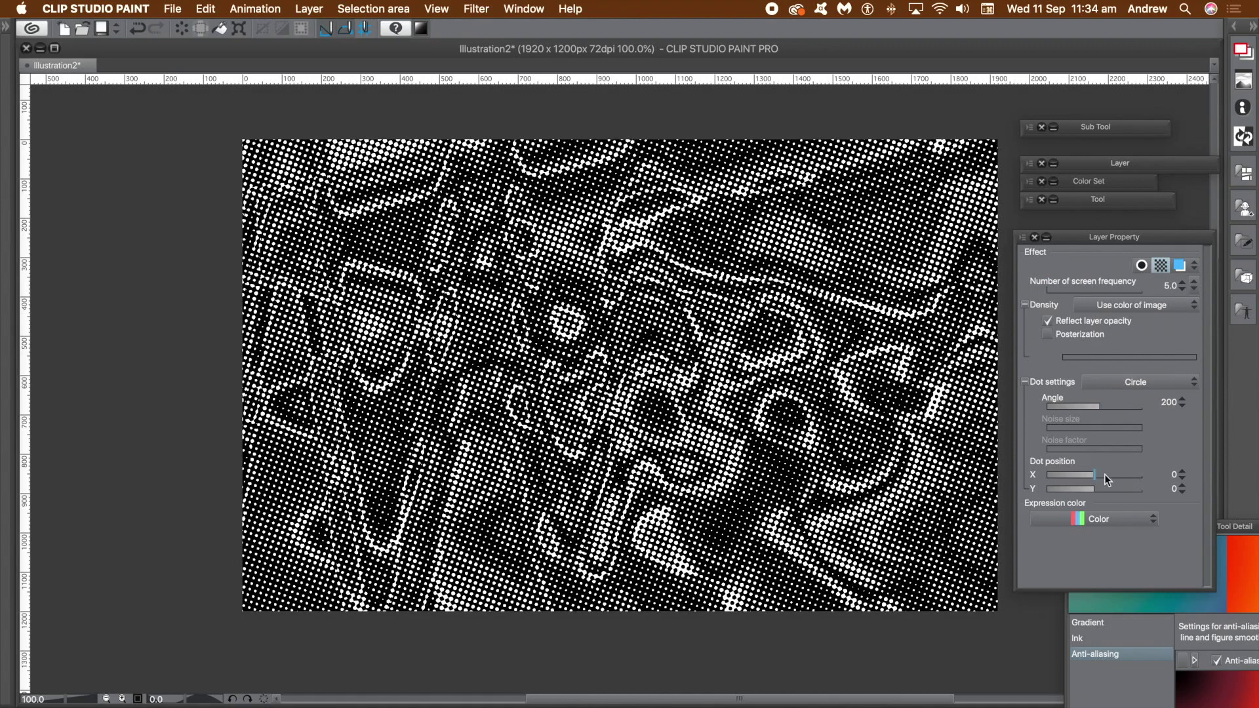
{"action": "left_click_drag", "start_coordinate": [1104, 474], "coordinate": [1120, 492]}
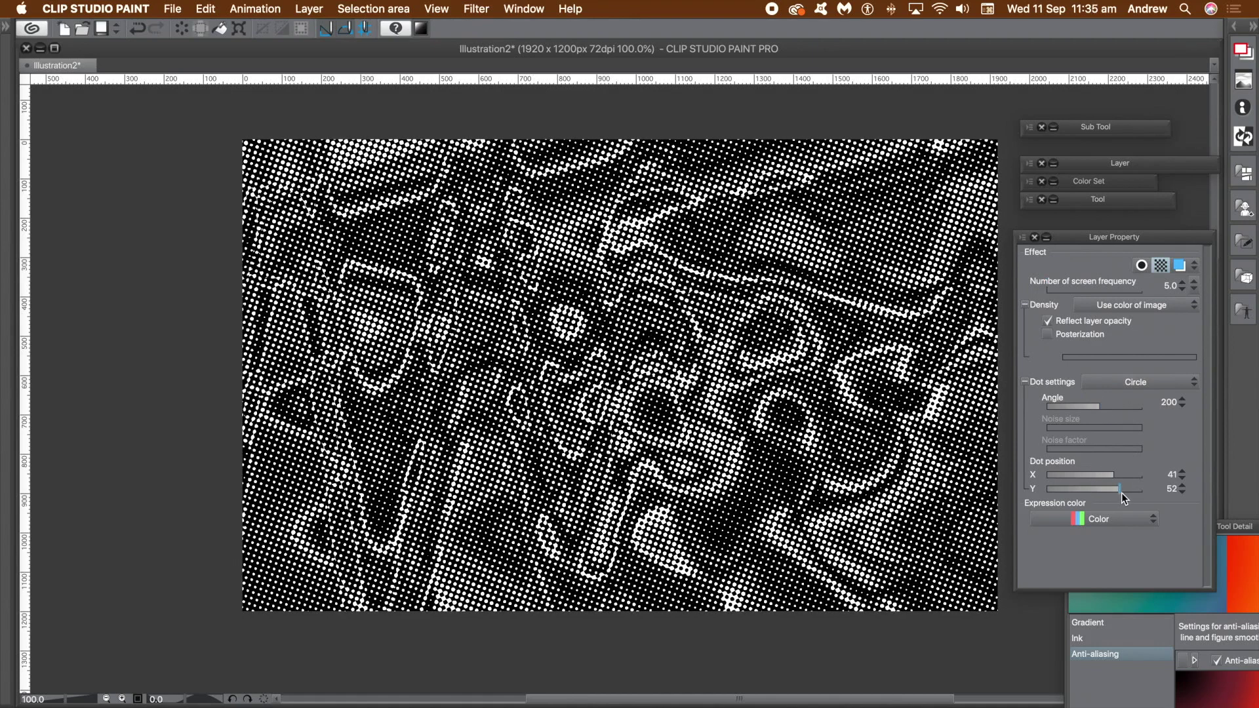
Try Clover (thin) and Carrot dot shapes, then settle on the Line dot setting
{"action": "left_click", "coordinate": [1135, 386]}
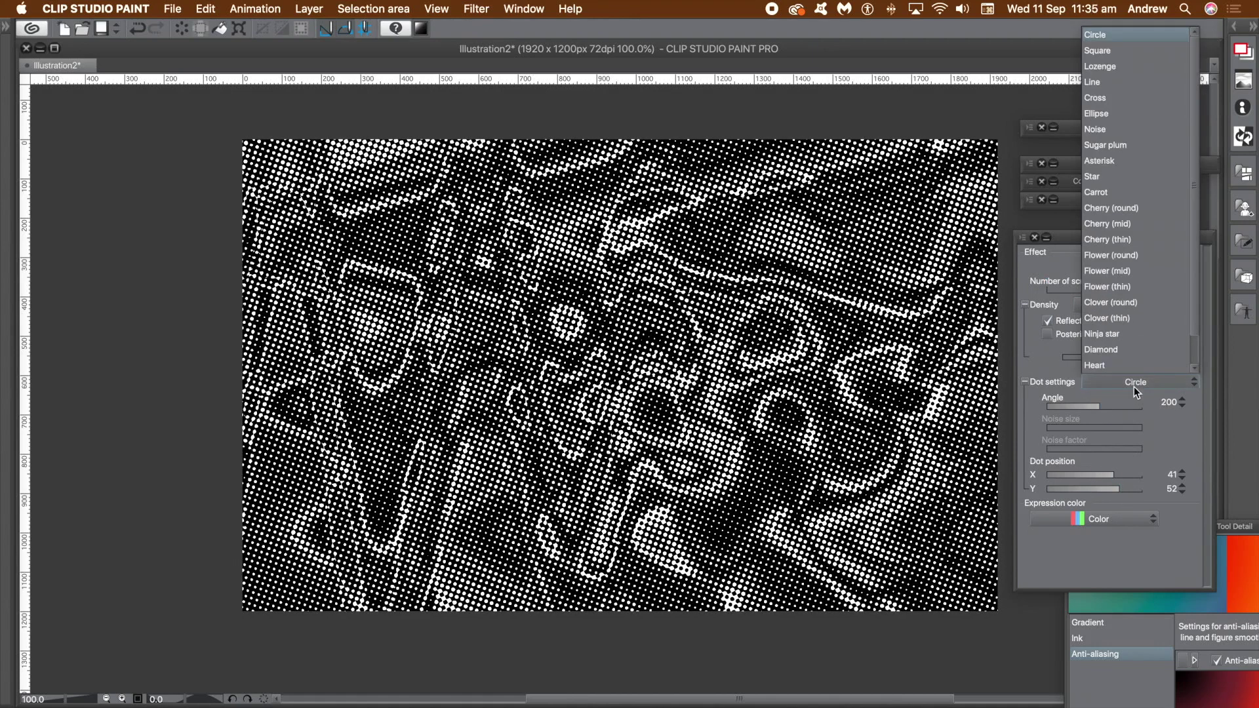
{"action": "left_click", "coordinate": [1131, 317]}
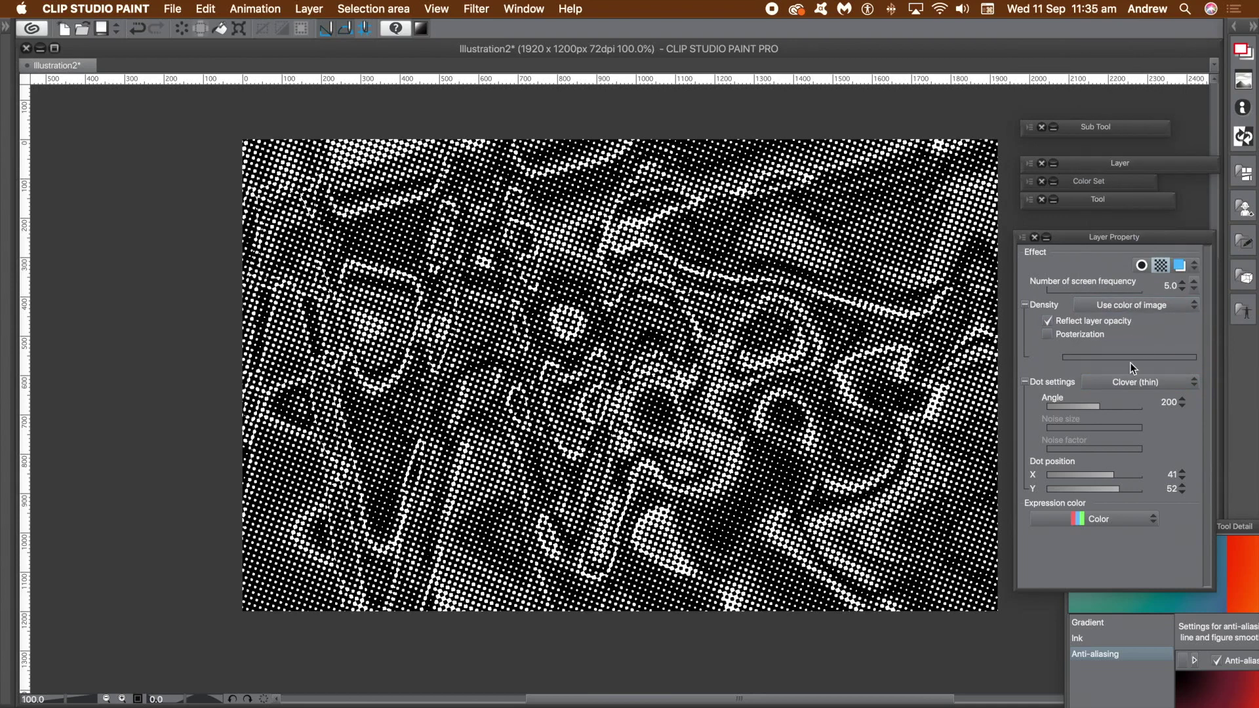
{"action": "left_click", "coordinate": [1135, 380]}
{"action": "left_click", "coordinate": [1115, 191]}
{"action": "left_click", "coordinate": [1135, 384]}
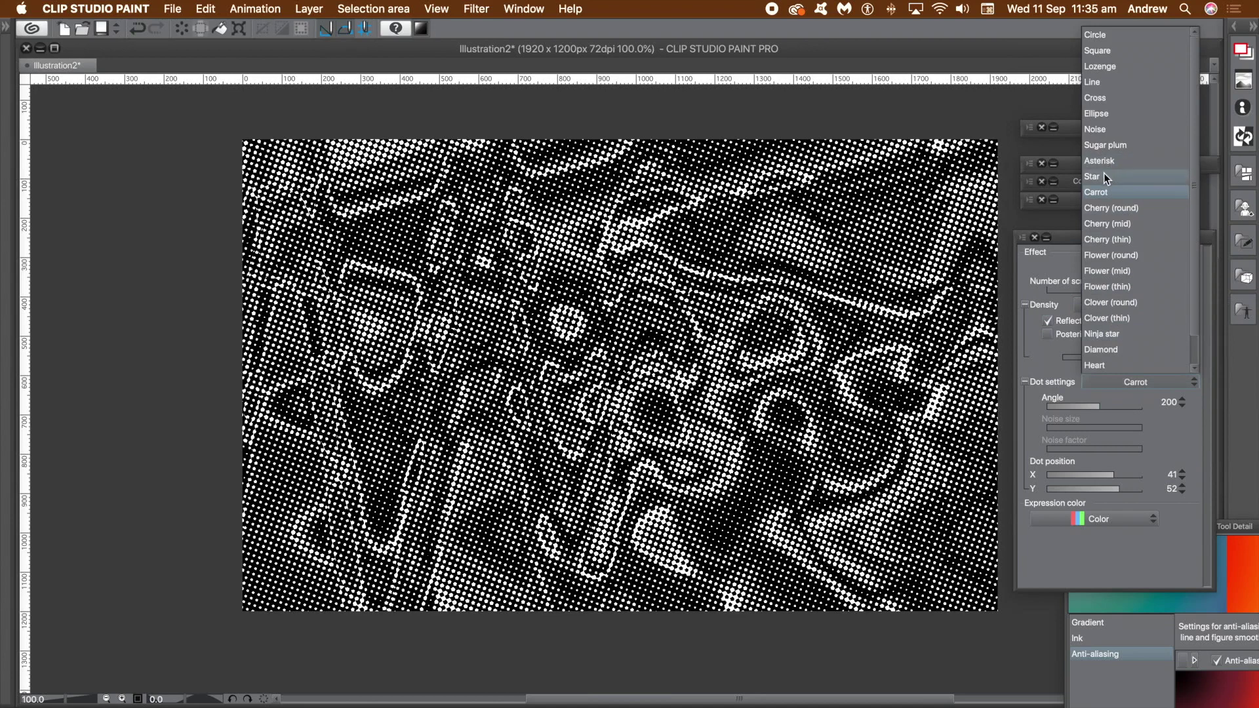
{"action": "left_click", "coordinate": [1105, 84]}
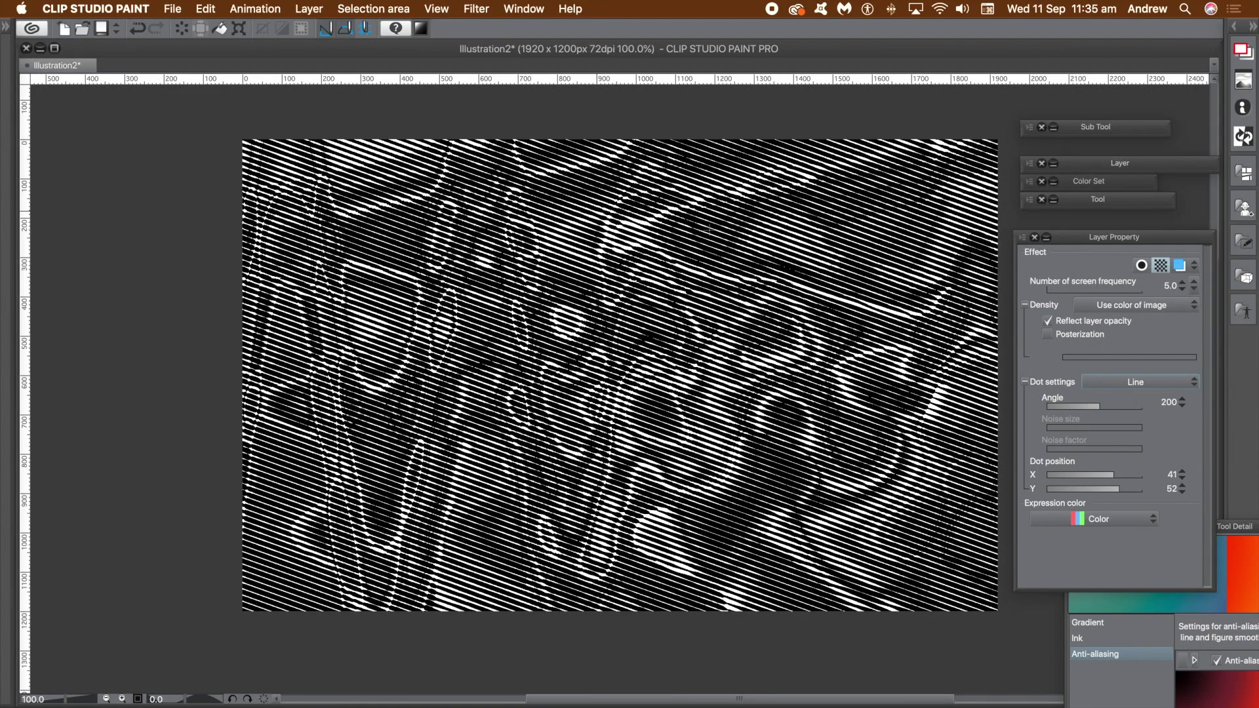
{"action": "left_click", "coordinate": [205, 9]}
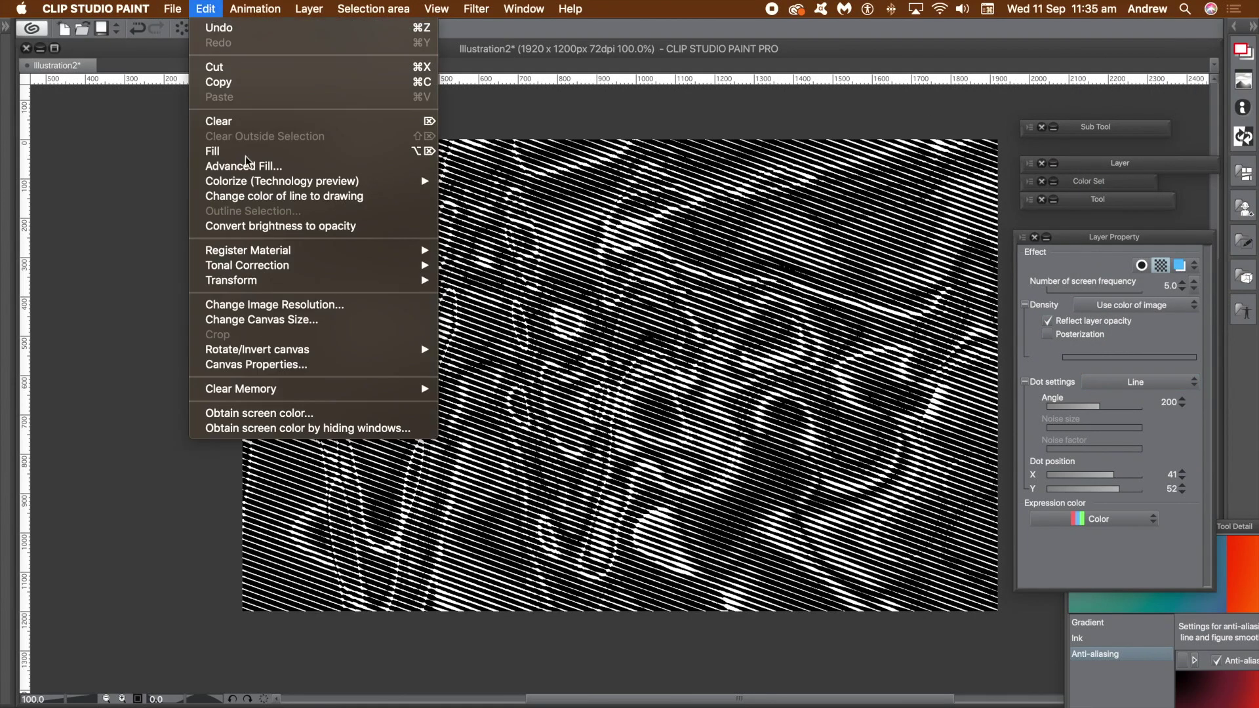
Dismiss the Edit menu, switch off the Tone effect and expand the Layer palette
{"action": "mouse_move", "coordinate": [275, 252]}
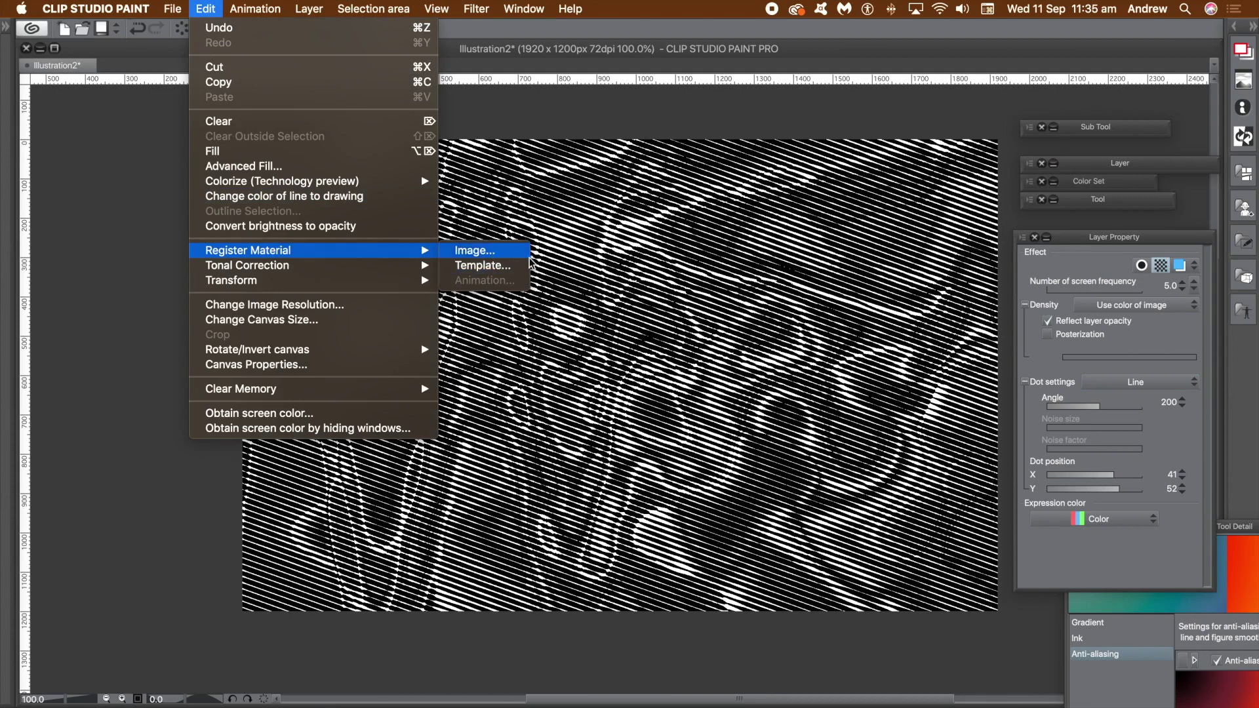
{"action": "left_click", "coordinate": [880, 49]}
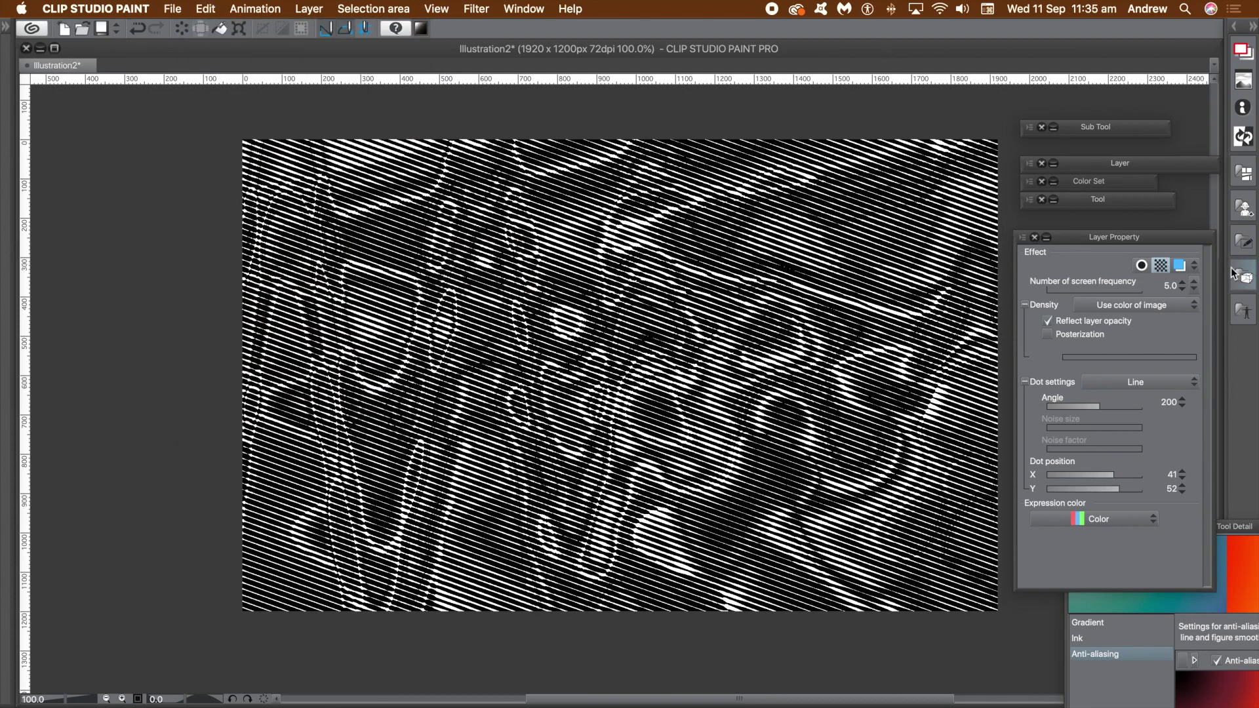
{"action": "left_click", "coordinate": [1161, 265]}
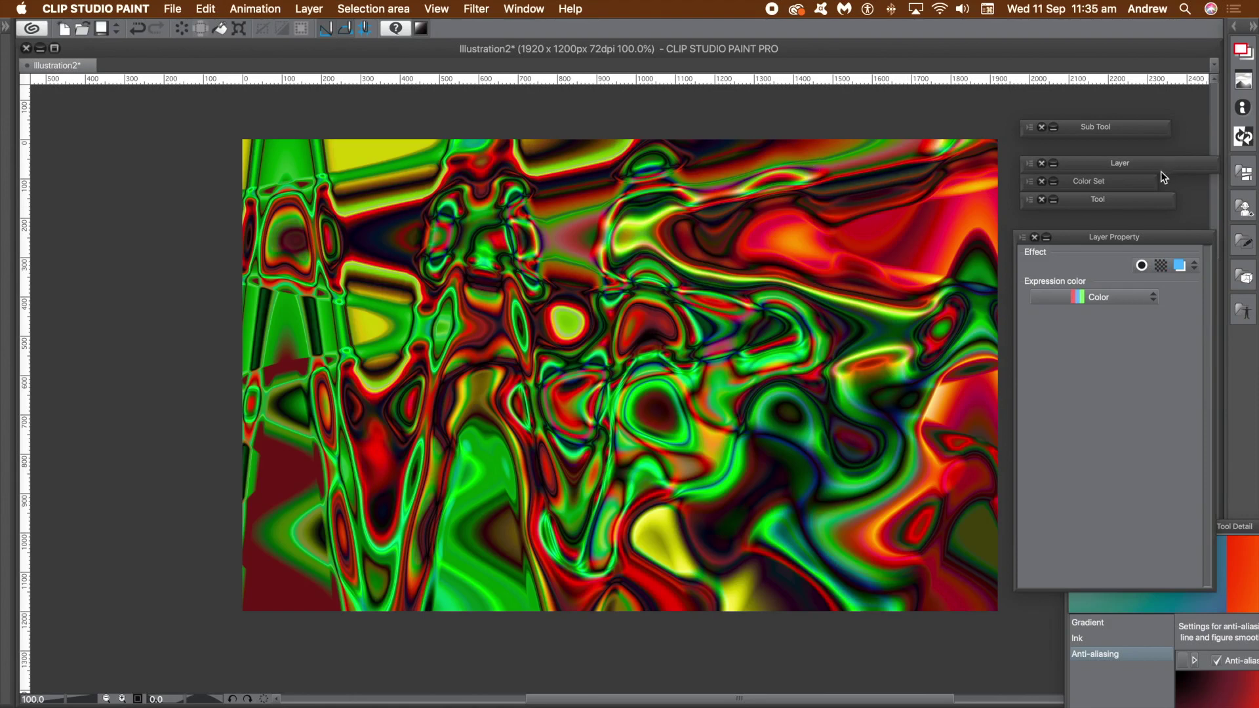
{"action": "left_click", "coordinate": [1130, 164]}
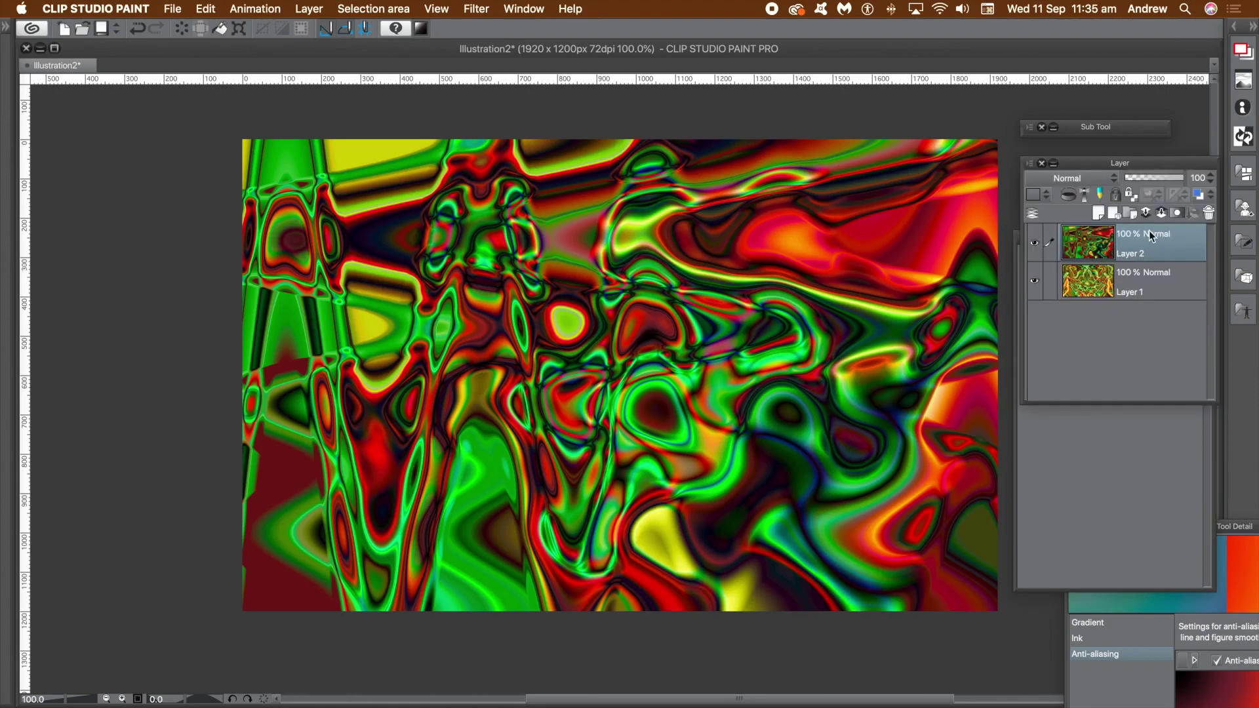
Duplicate Layer 2 as Layer 2 Copy and set its blending mode to Difference
{"action": "left_click", "coordinate": [319, 10]}
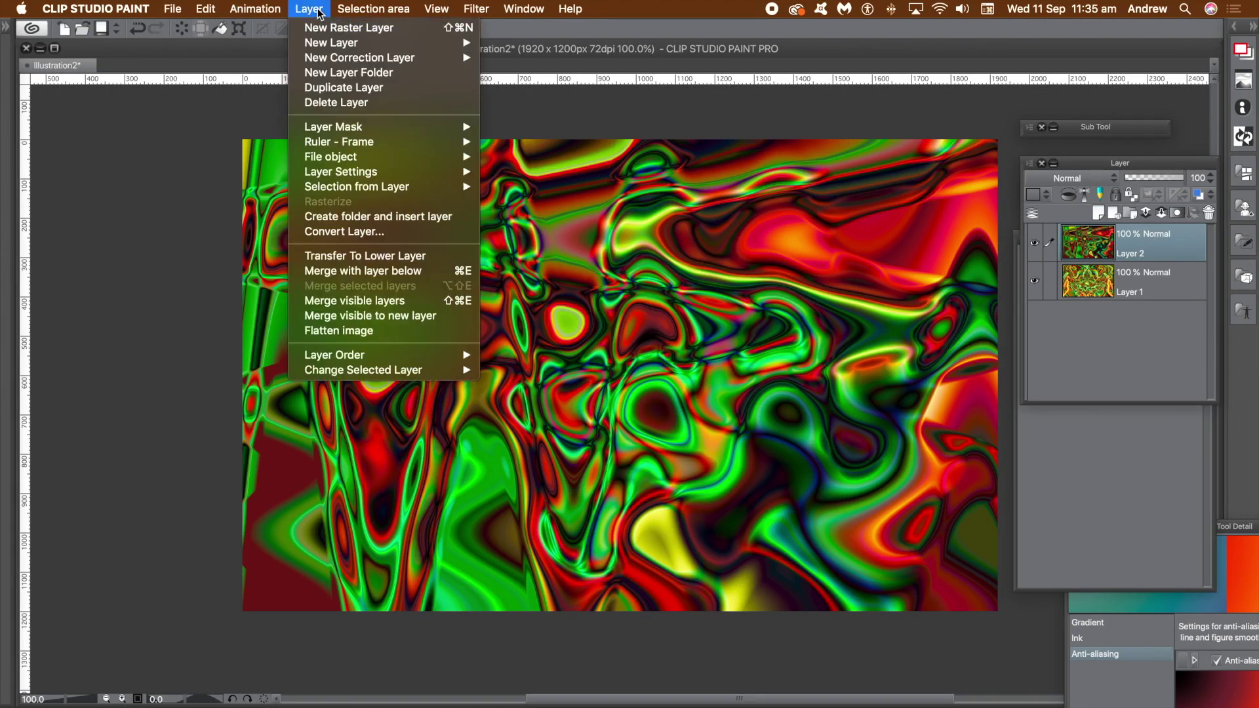
{"action": "left_click", "coordinate": [352, 88]}
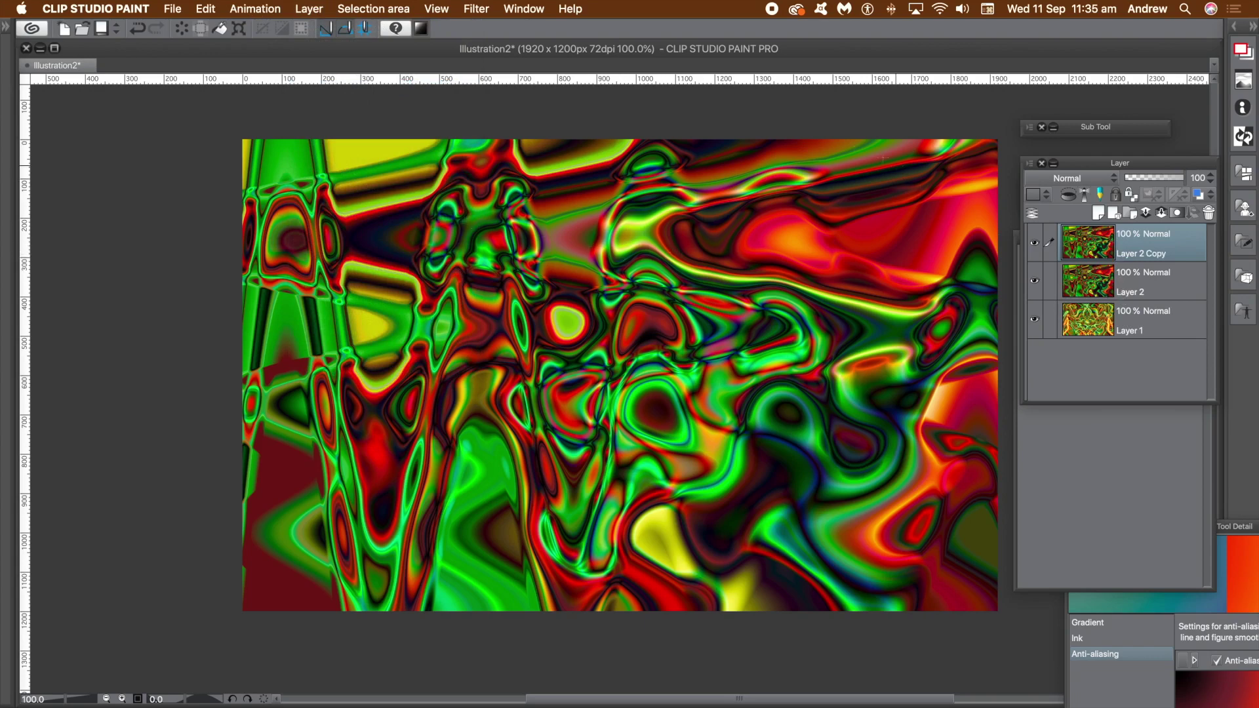
{"action": "left_click", "coordinate": [1080, 178]}
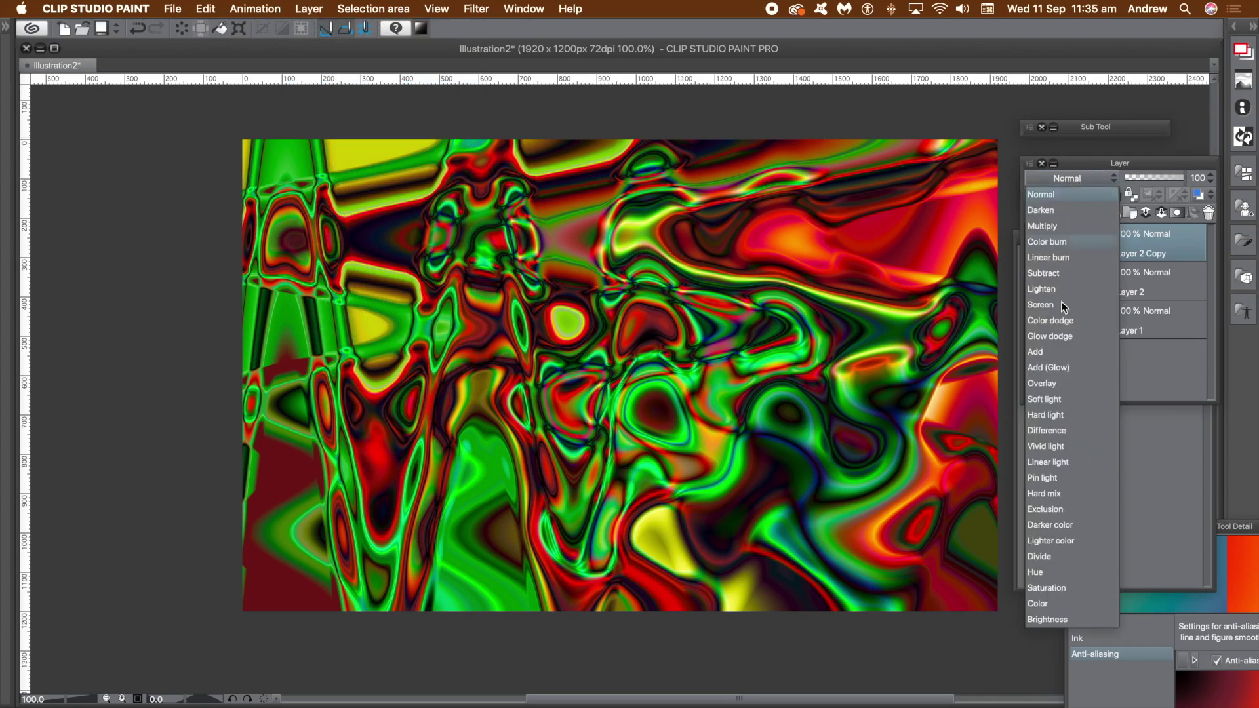
{"action": "left_click", "coordinate": [1049, 429]}
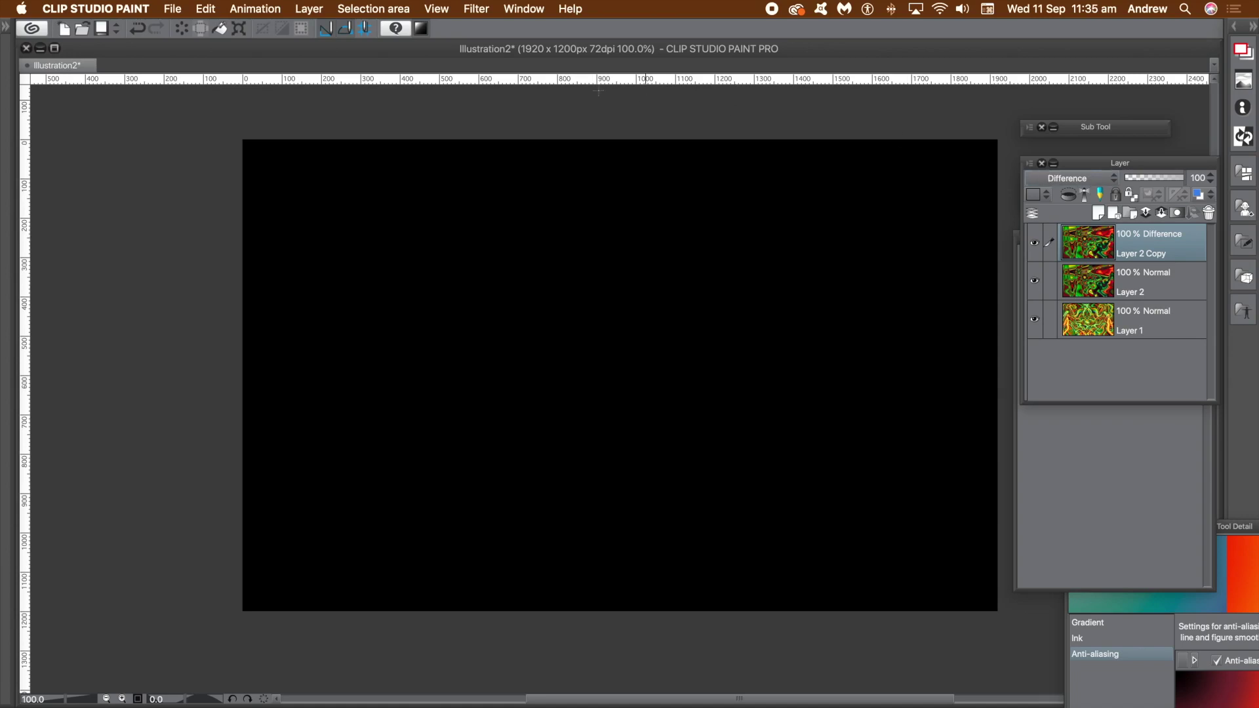
Scale Layer 2 Copy up beyond the canvas edges with Scale up/Scale down/Rotate
{"action": "left_click", "coordinate": [206, 8]}
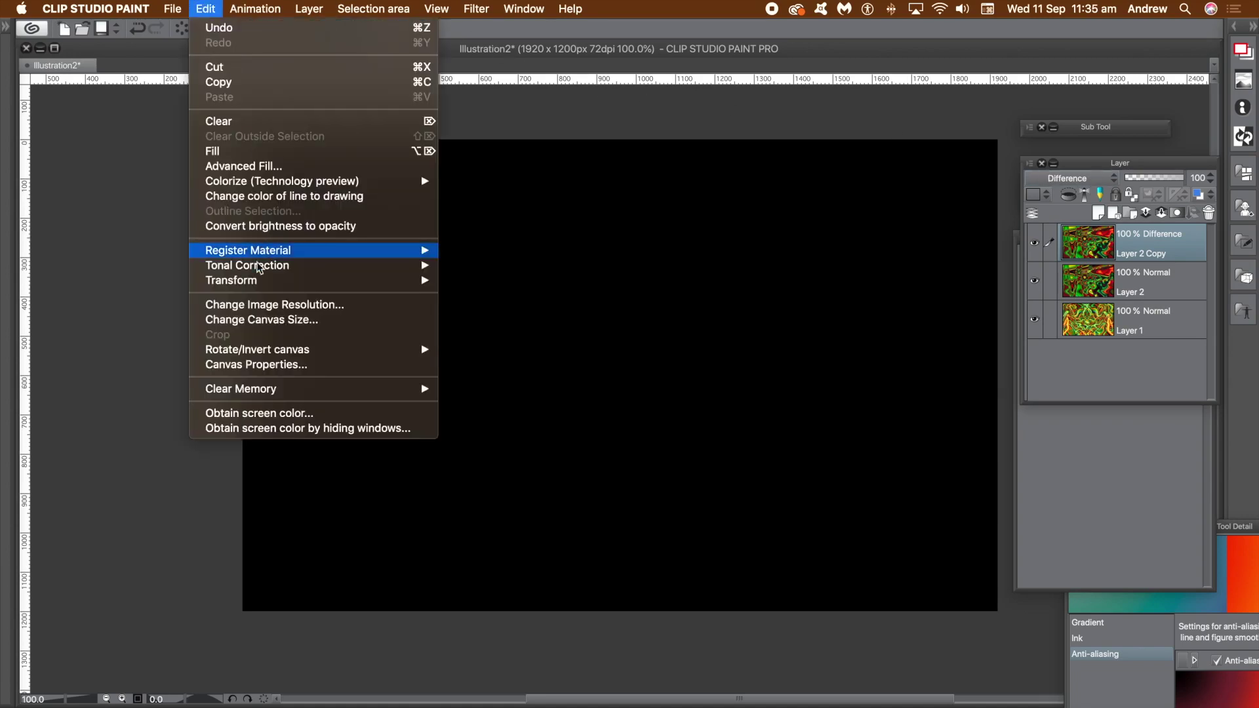
{"action": "mouse_move", "coordinate": [263, 283]}
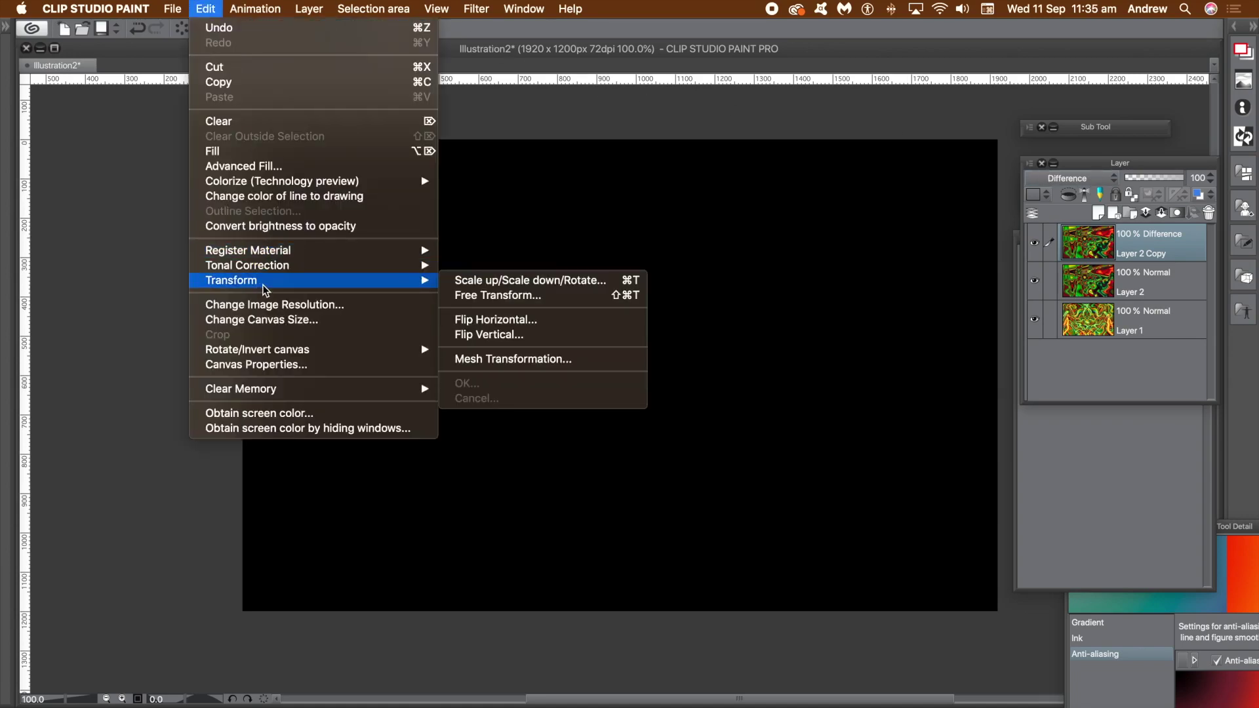
{"action": "left_click", "coordinate": [489, 284]}
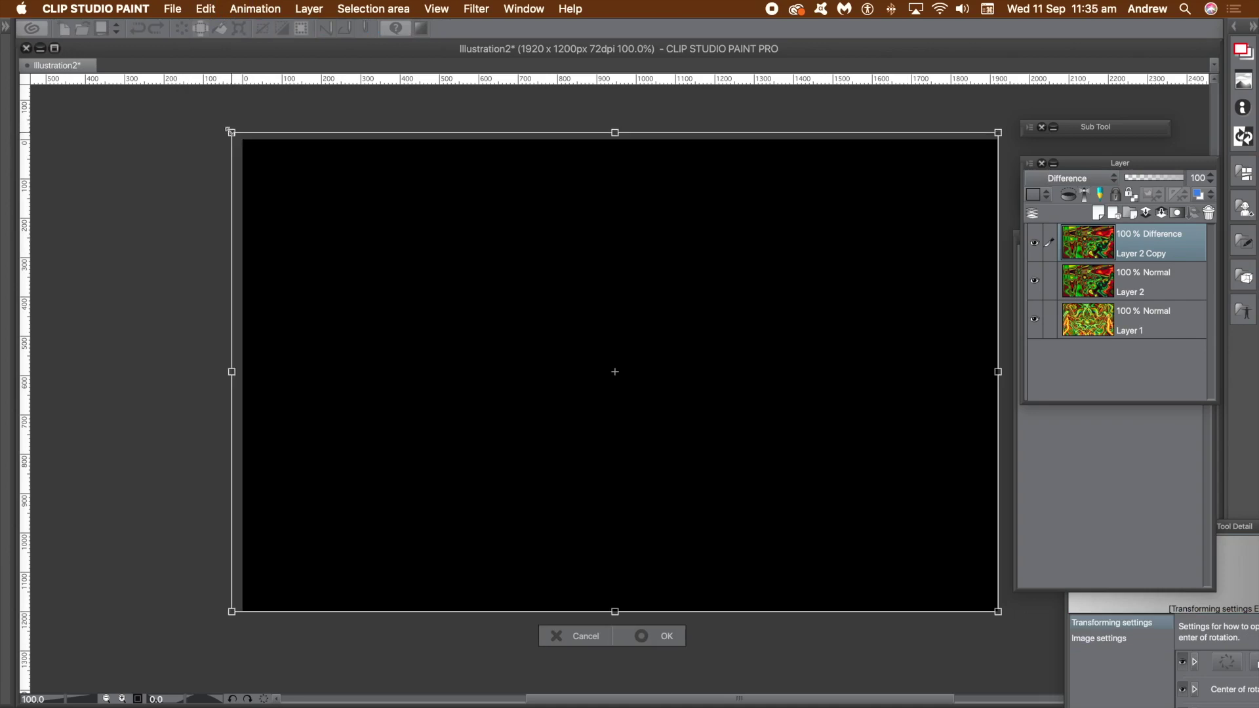
{"action": "left_click_drag", "start_coordinate": [230, 131], "coordinate": [220, 125]}
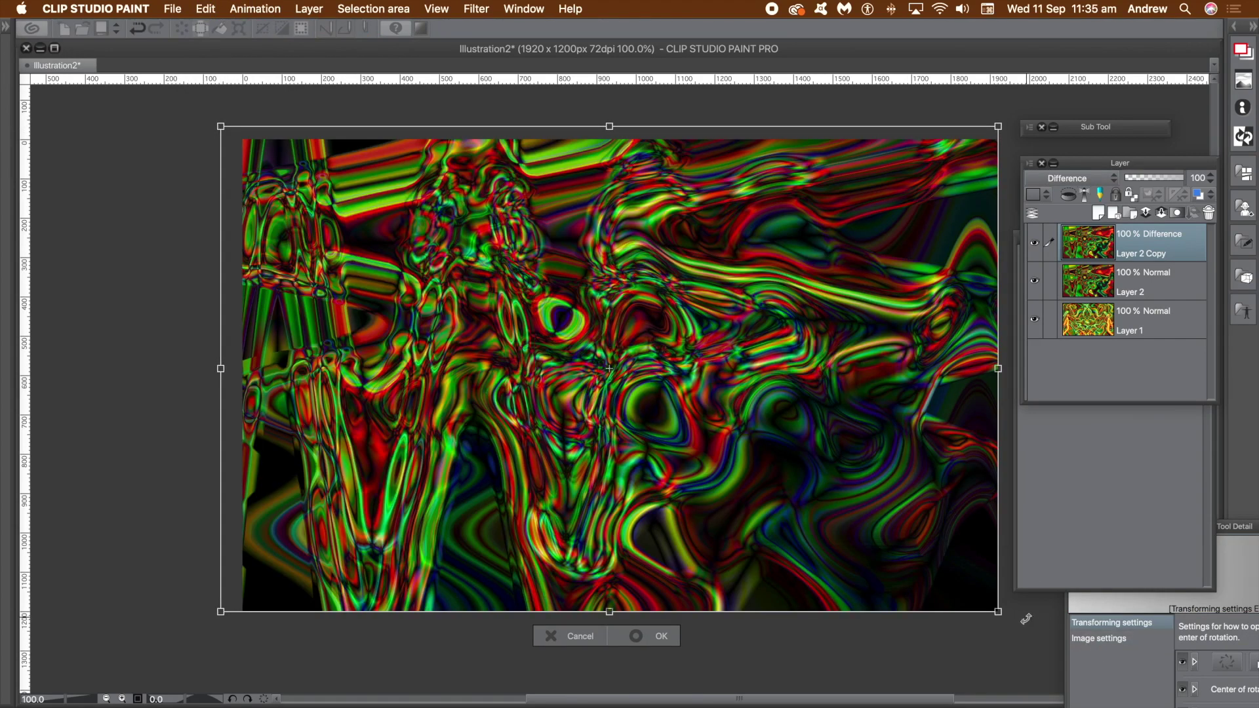
{"action": "left_click_drag", "start_coordinate": [998, 611], "coordinate": [1047, 643]}
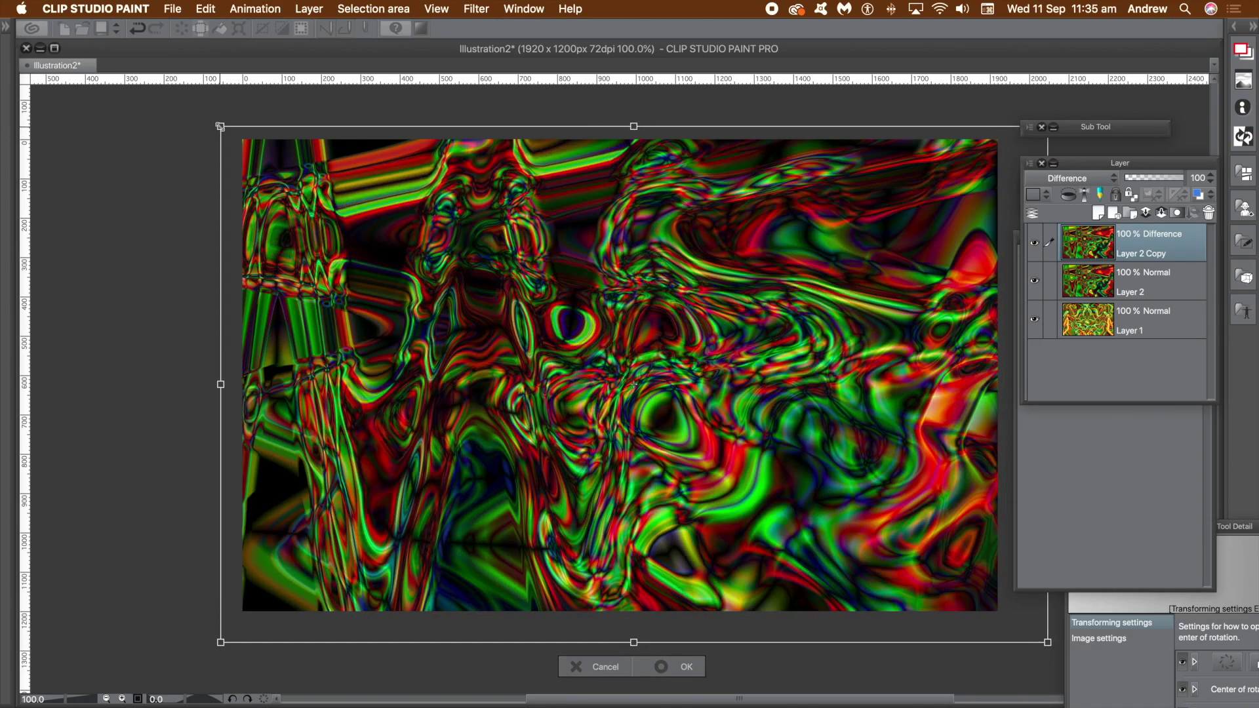
{"action": "left_click_drag", "start_coordinate": [220, 126], "coordinate": [186, 104]}
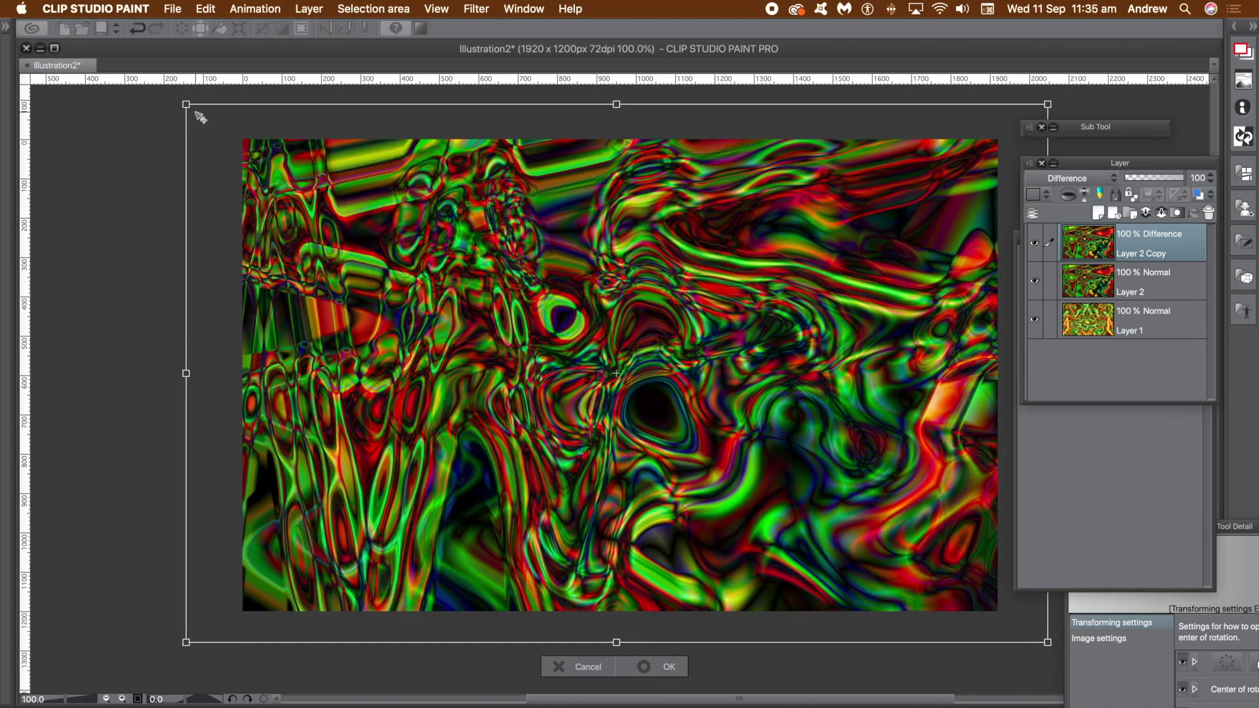
{"action": "left_click", "coordinate": [668, 666]}
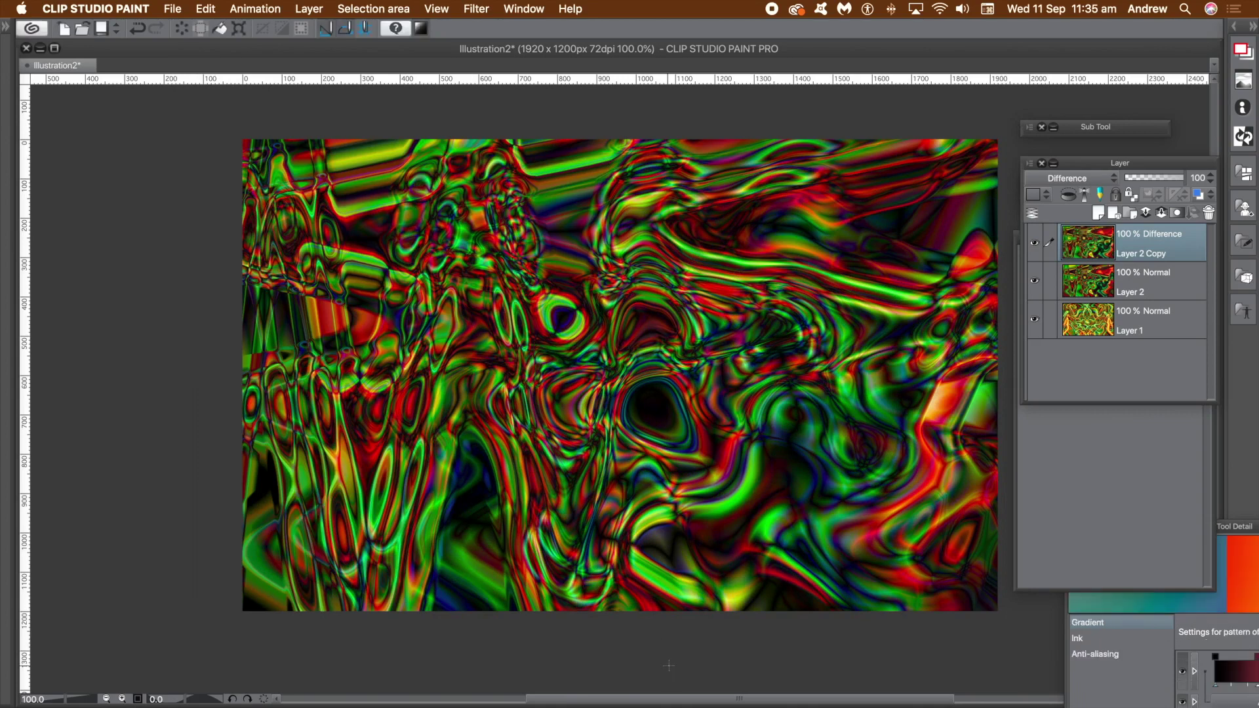
Shift Layer 2 Copy up and to the left with the Move layer tool
{"action": "double_click", "coordinate": [1112, 161]}
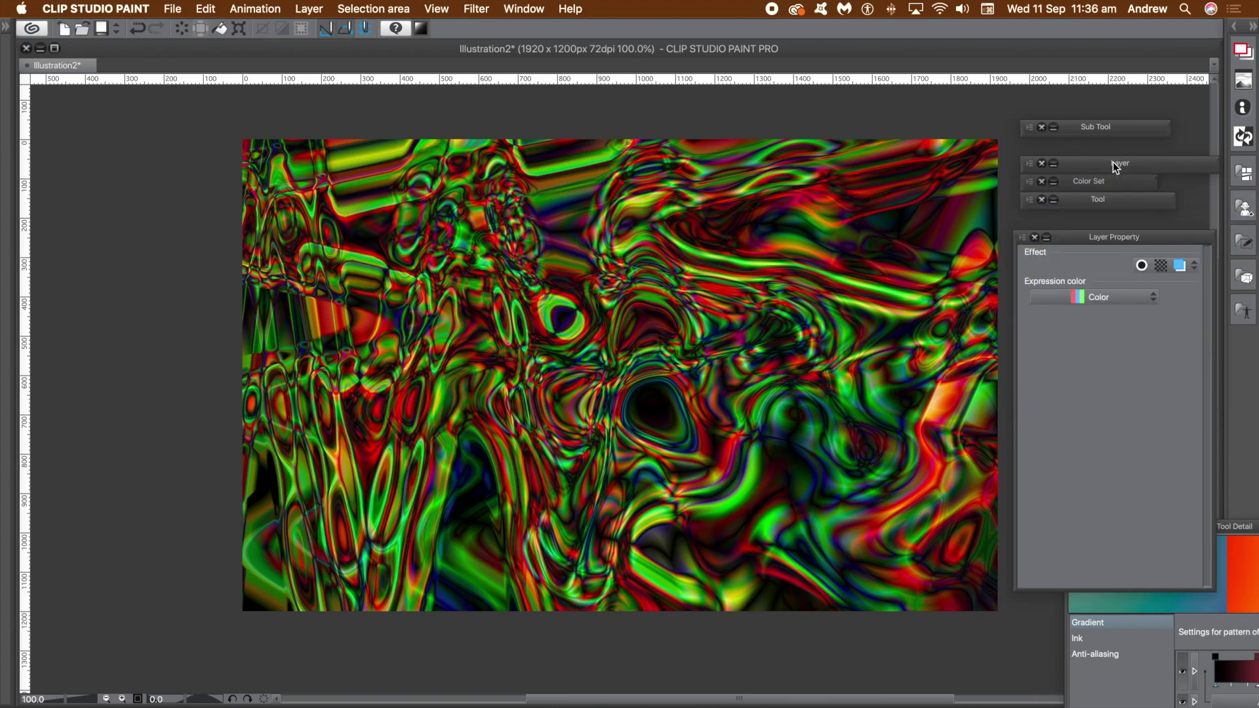
{"action": "double_click", "coordinate": [1110, 200]}
{"action": "left_click", "coordinate": [1097, 218]}
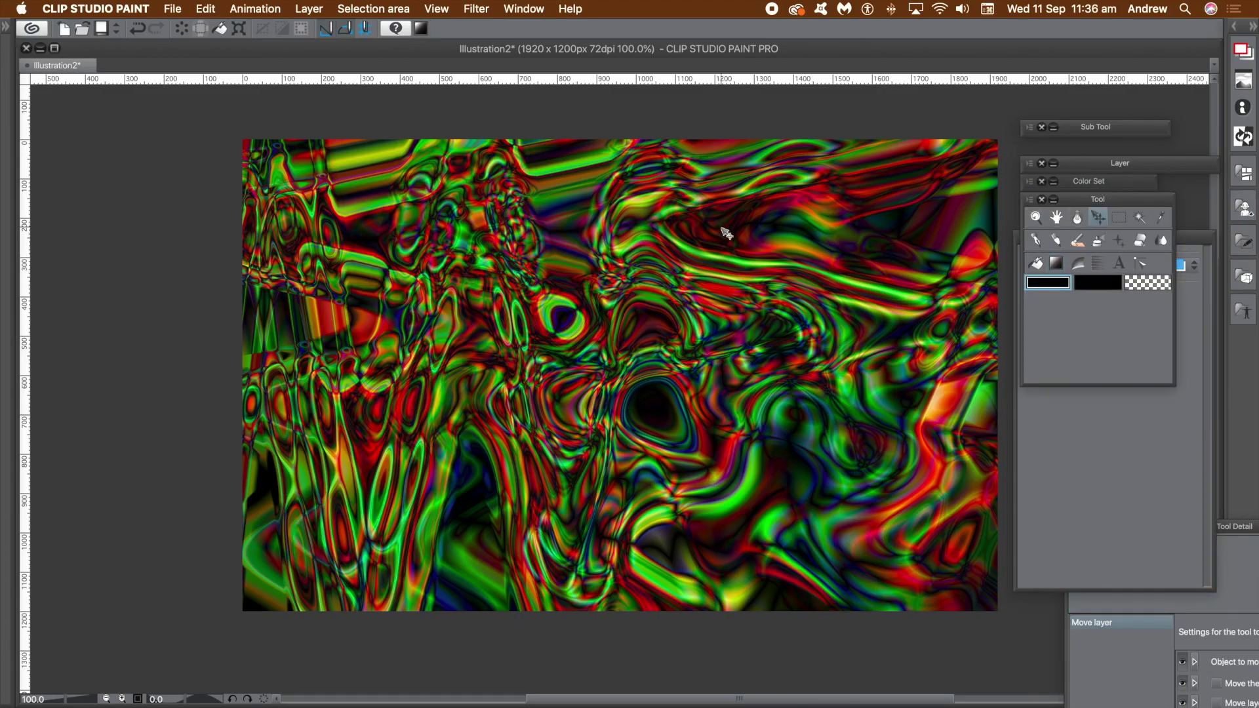
{"action": "left_click_drag", "start_coordinate": [727, 233], "coordinate": [702, 223]}
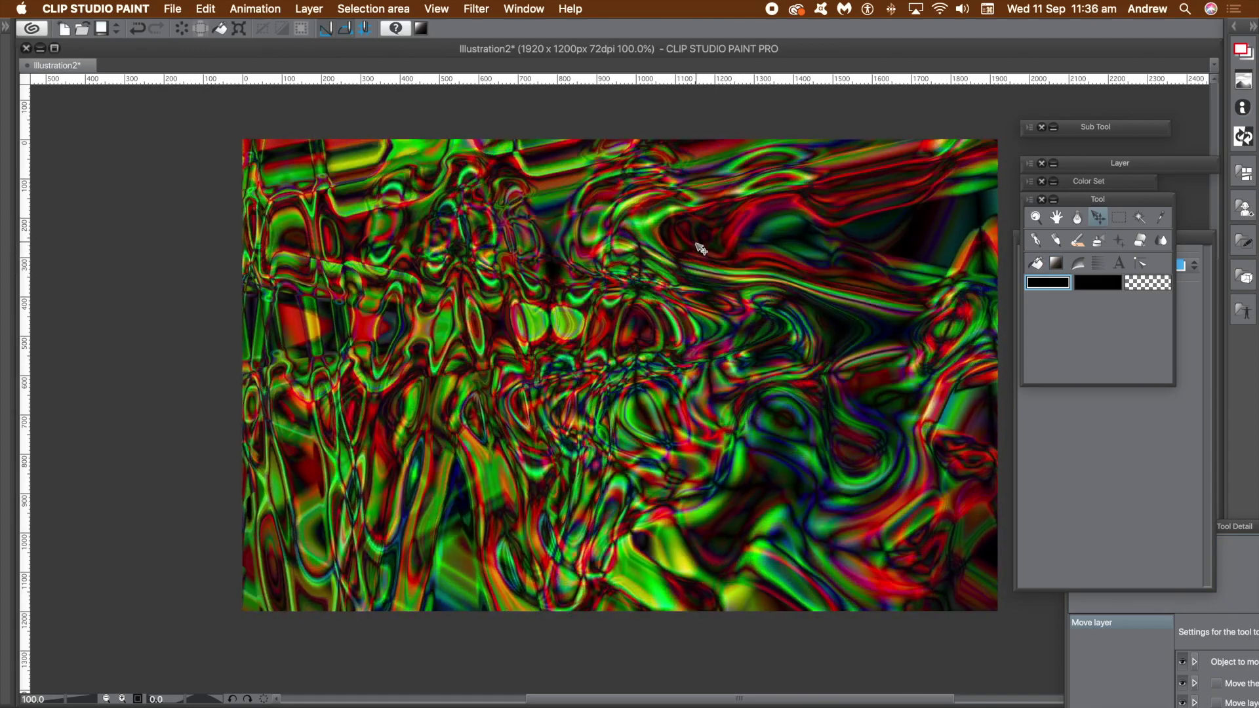
Flip Layer 2 Copy horizontally, then nudge it slightly to the right
{"action": "left_click", "coordinate": [206, 9]}
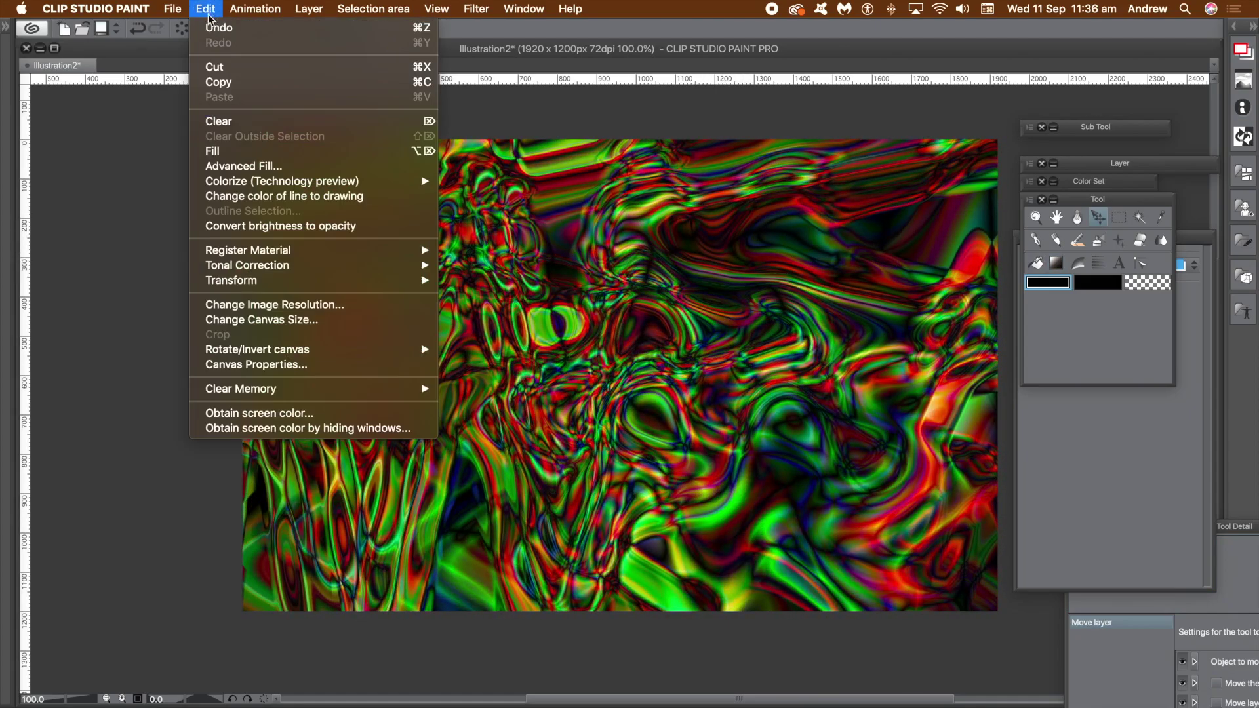
{"action": "mouse_move", "coordinate": [310, 282]}
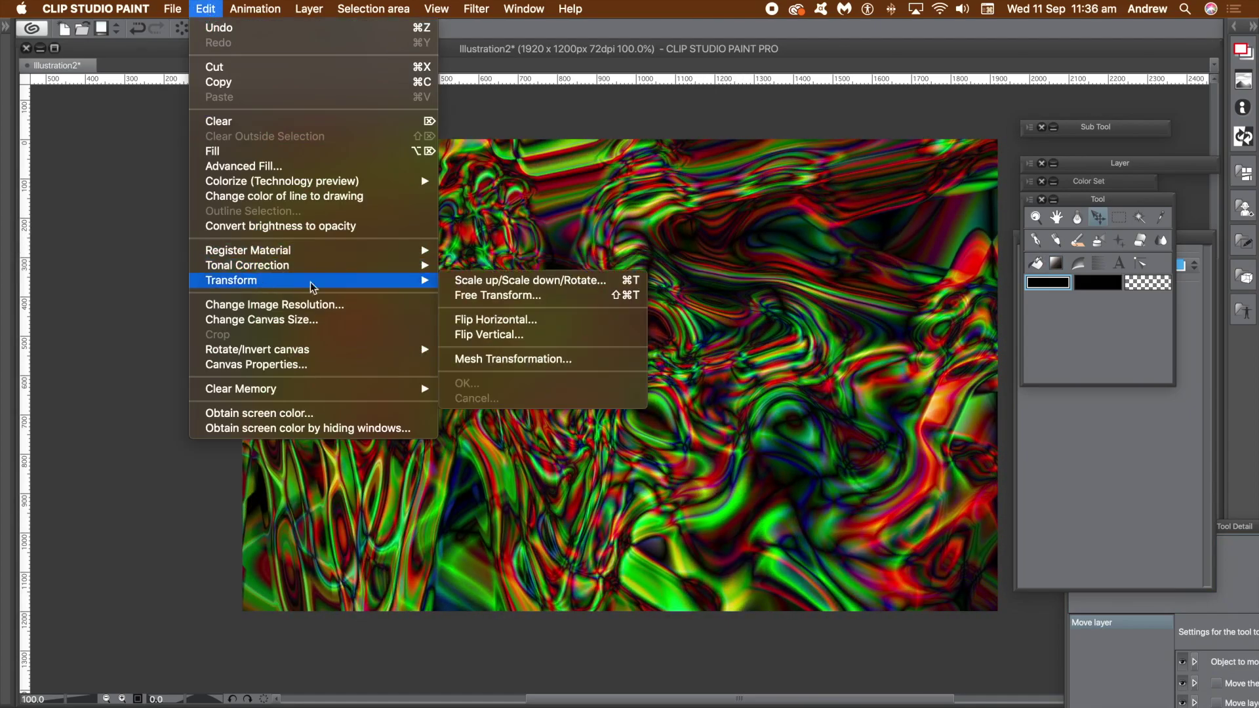
{"action": "left_click", "coordinate": [518, 320]}
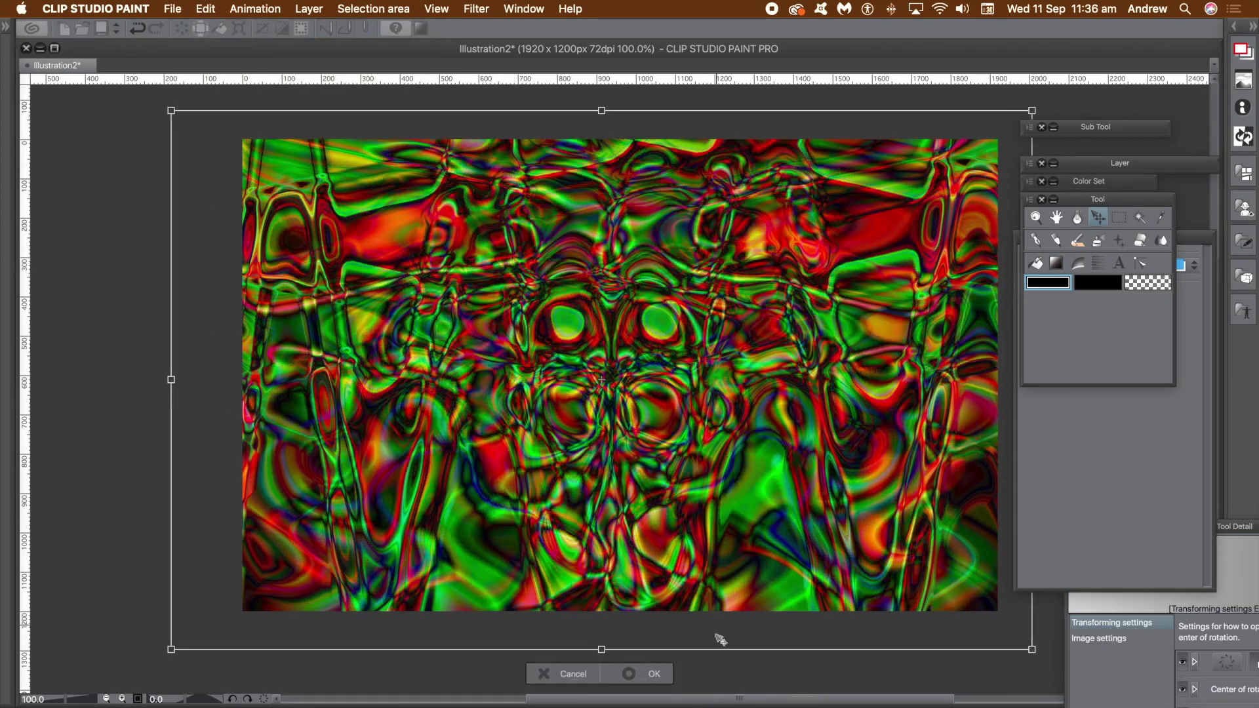
{"action": "left_click", "coordinate": [628, 675]}
{"action": "left_click_drag", "start_coordinate": [610, 412], "coordinate": [645, 412]}
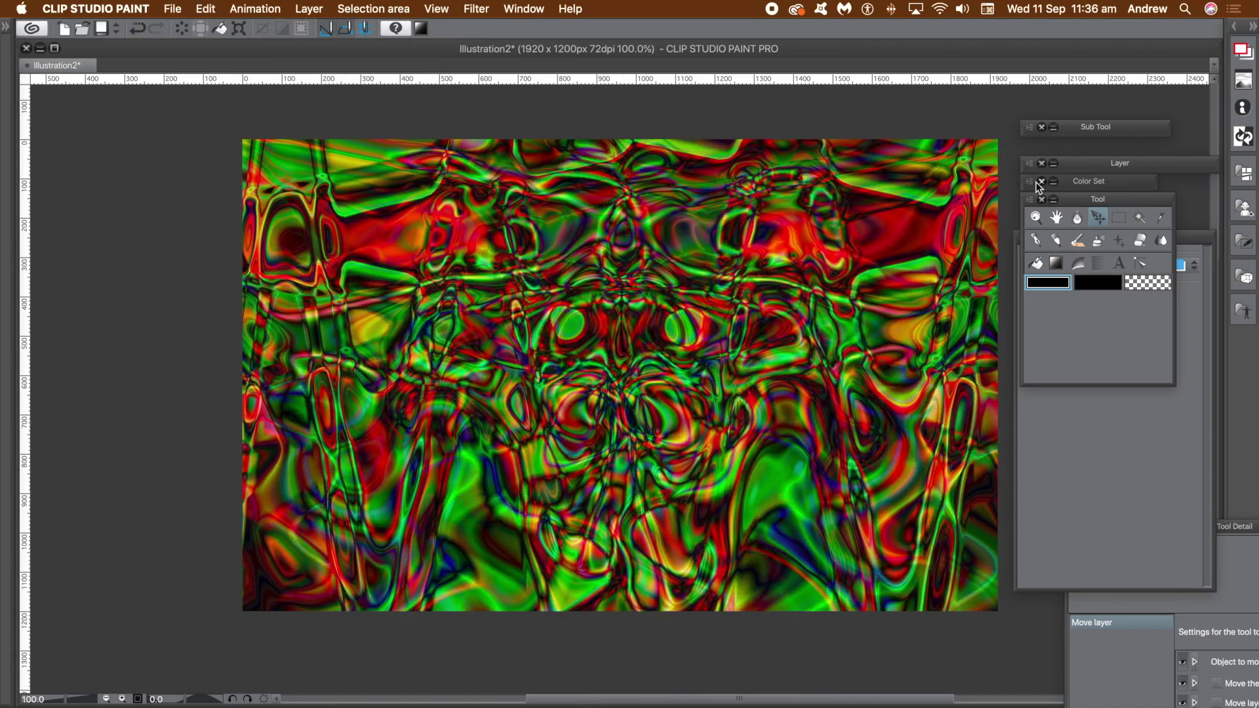
{"action": "left_click", "coordinate": [1125, 166]}
Try Lighten, Screen and Darken blend modes on Layer 2 Copy, settling on Lighten
{"action": "left_click", "coordinate": [1081, 181]}
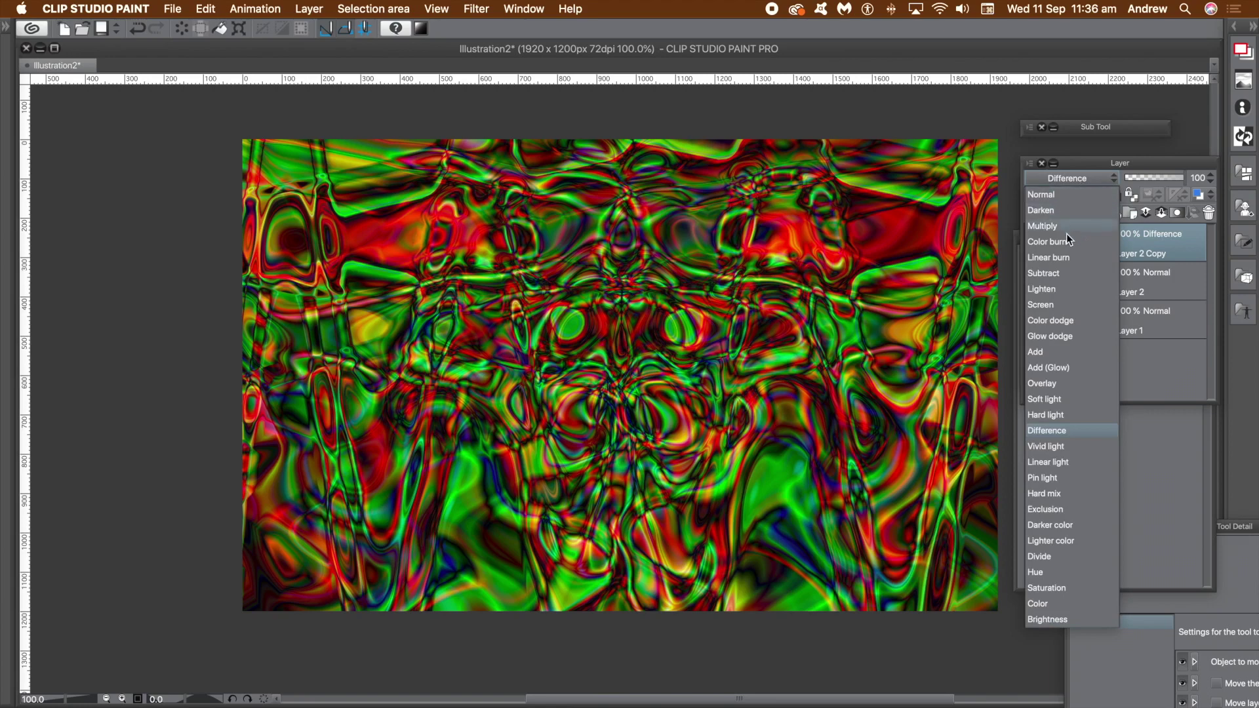
{"action": "left_click", "coordinate": [1058, 290]}
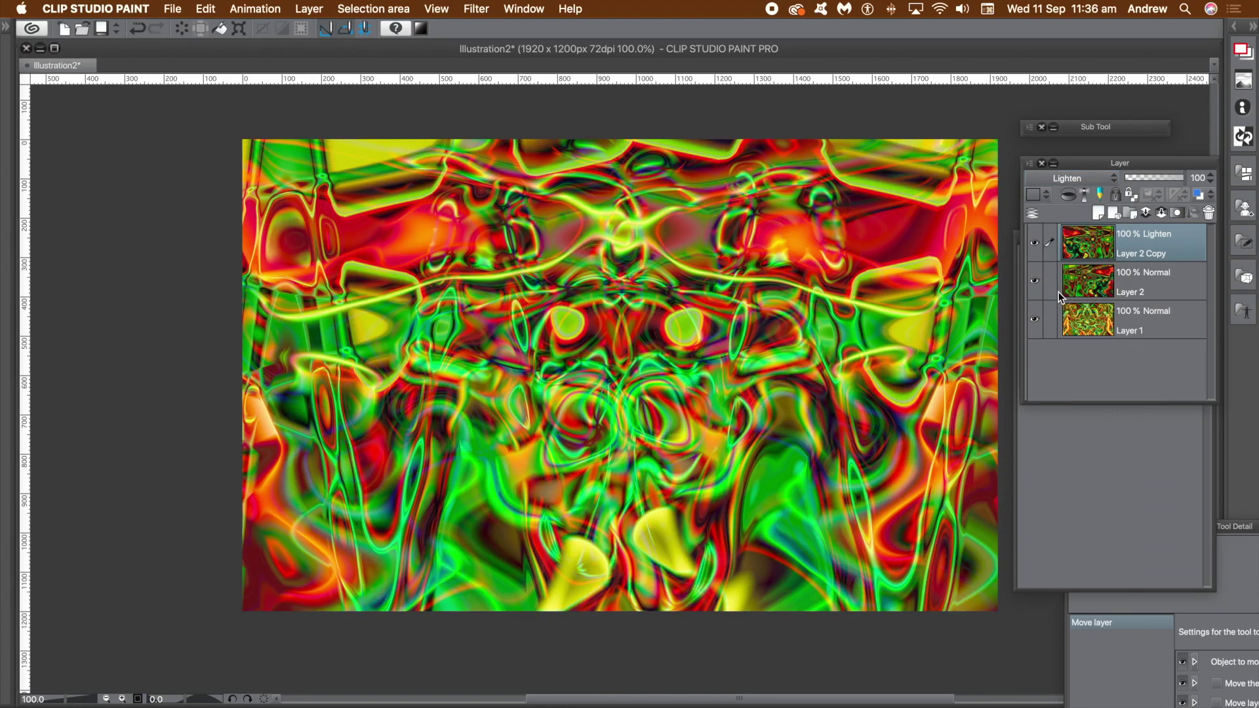
{"action": "left_click", "coordinate": [1072, 175]}
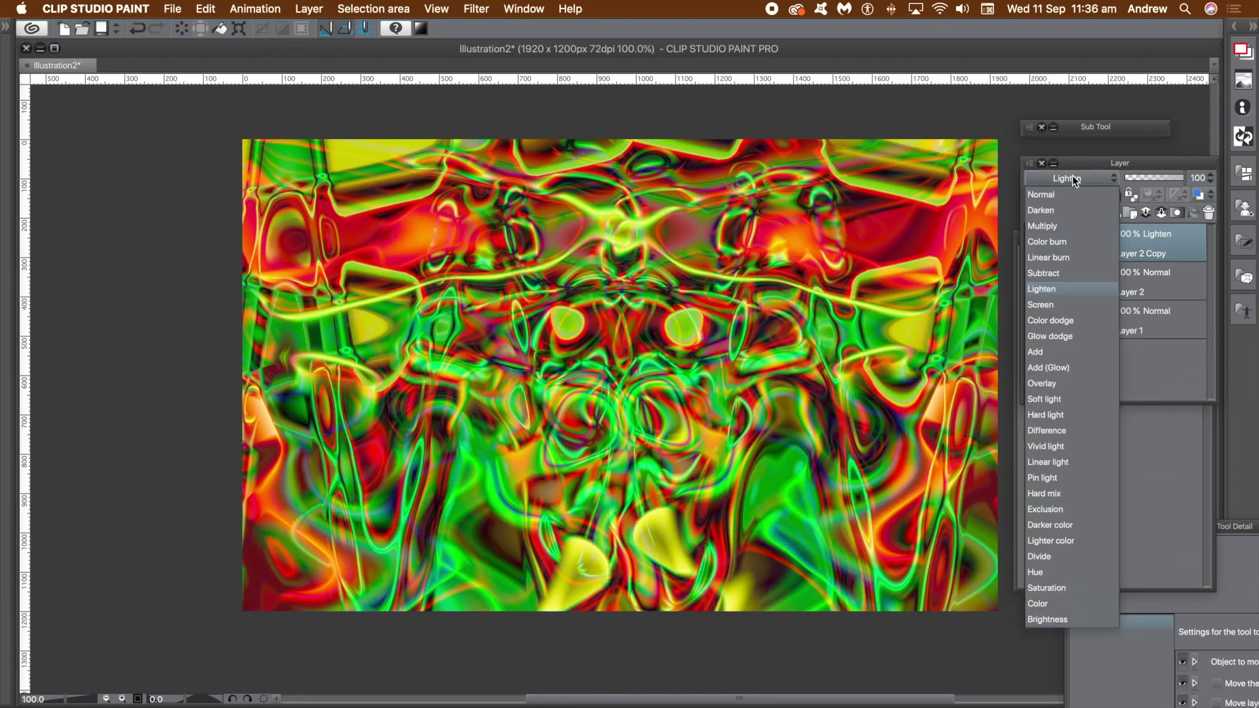
{"action": "left_click", "coordinate": [1057, 302]}
{"action": "left_click", "coordinate": [1058, 178]}
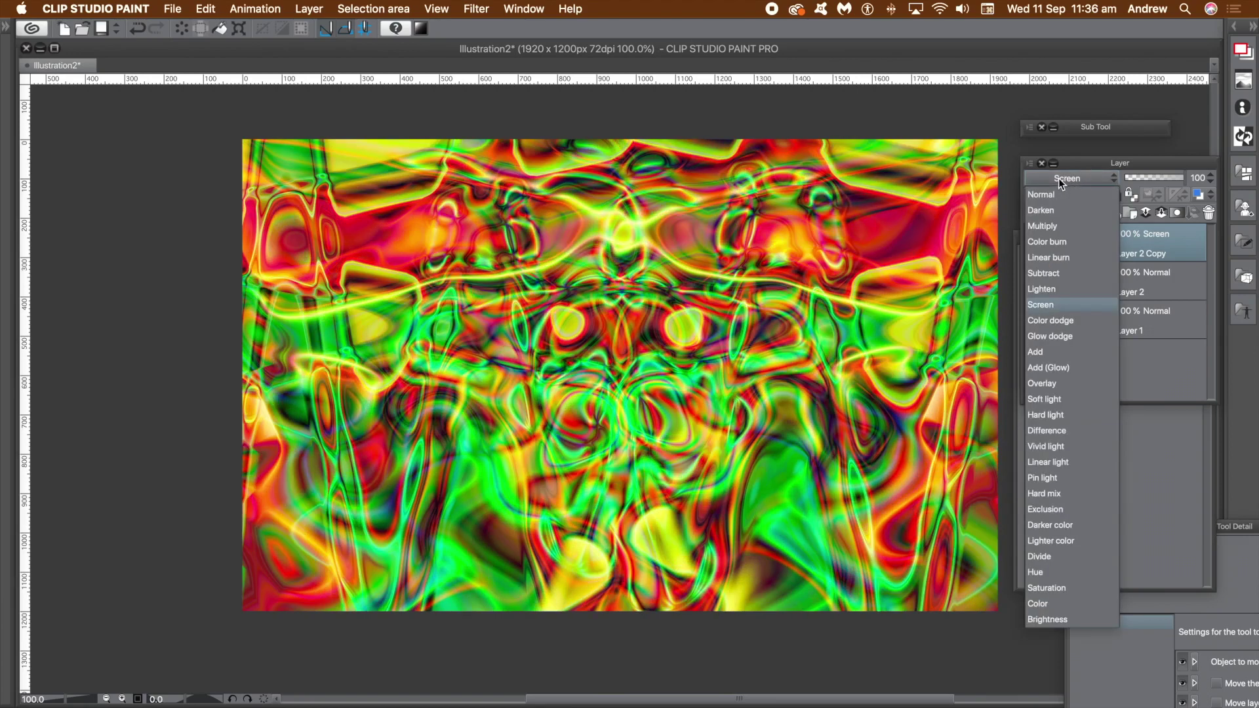
{"action": "left_click", "coordinate": [1050, 211]}
{"action": "left_click", "coordinate": [1072, 179]}
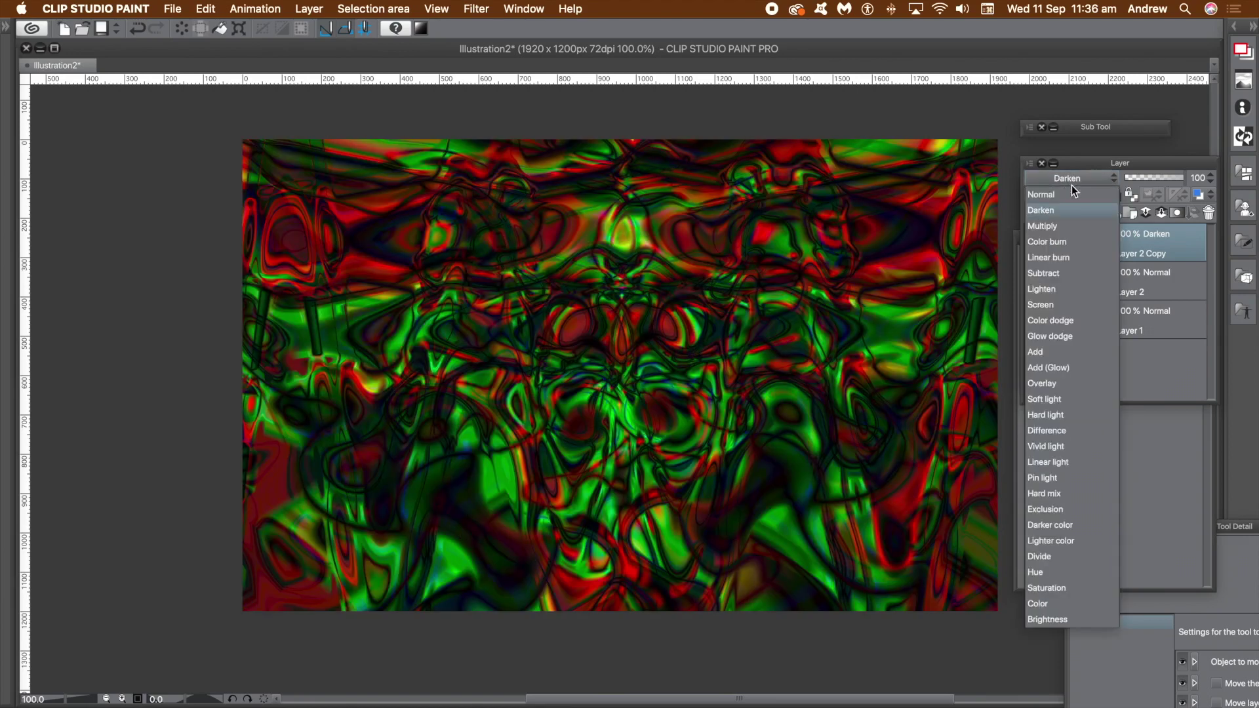
{"action": "left_click", "coordinate": [1053, 290]}
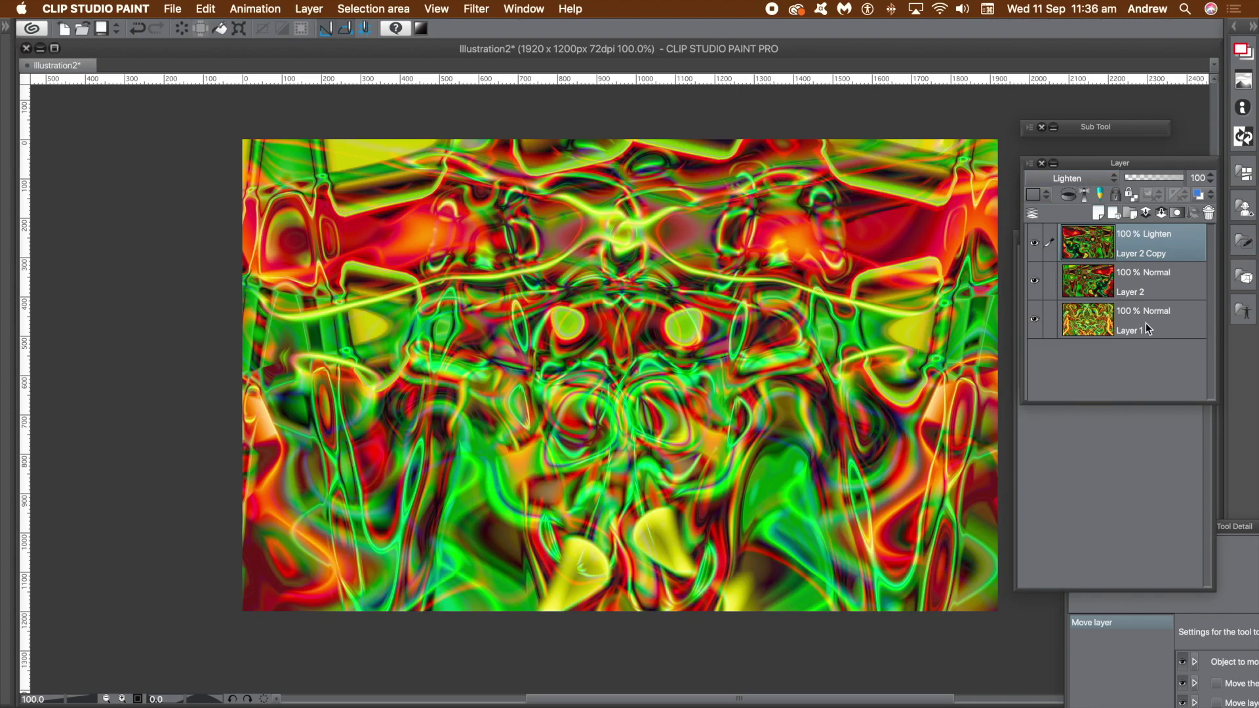
{"action": "left_click", "coordinate": [308, 9]}
Flatten the image into Layer 1 and apply a Wave shape filter regenerated four times
{"action": "mouse_move", "coordinate": [365, 354]}
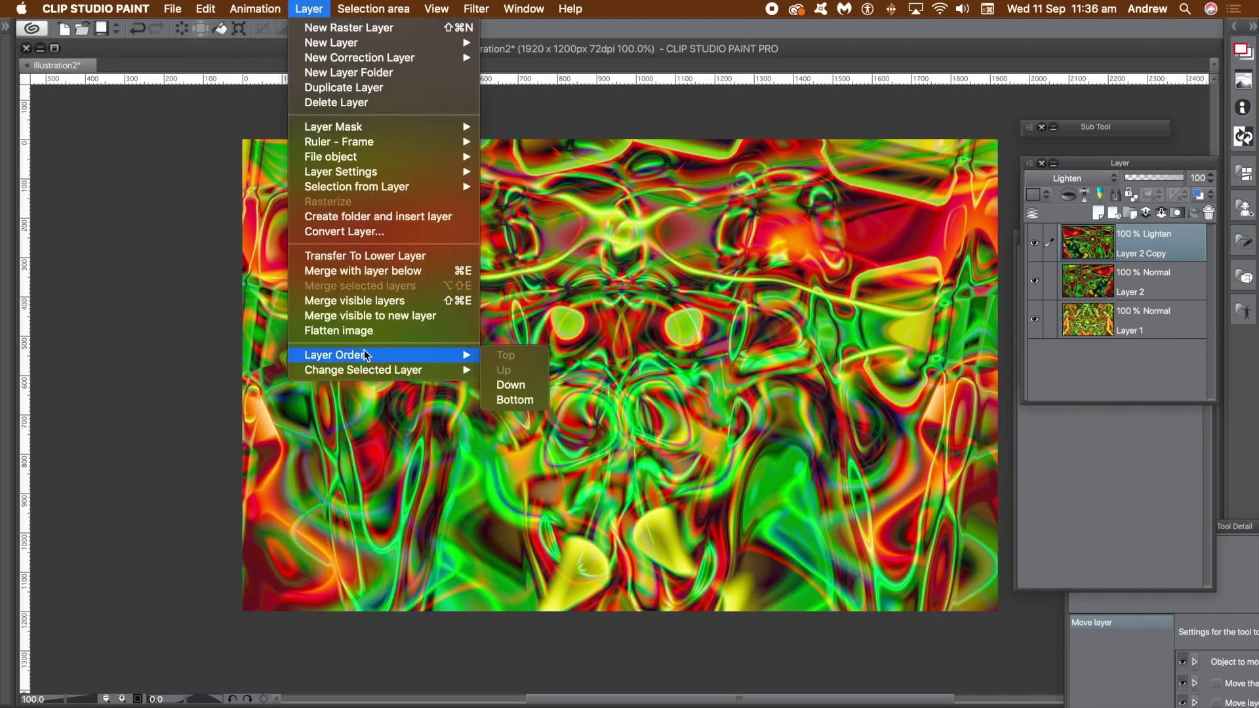
{"action": "left_click", "coordinate": [368, 331]}
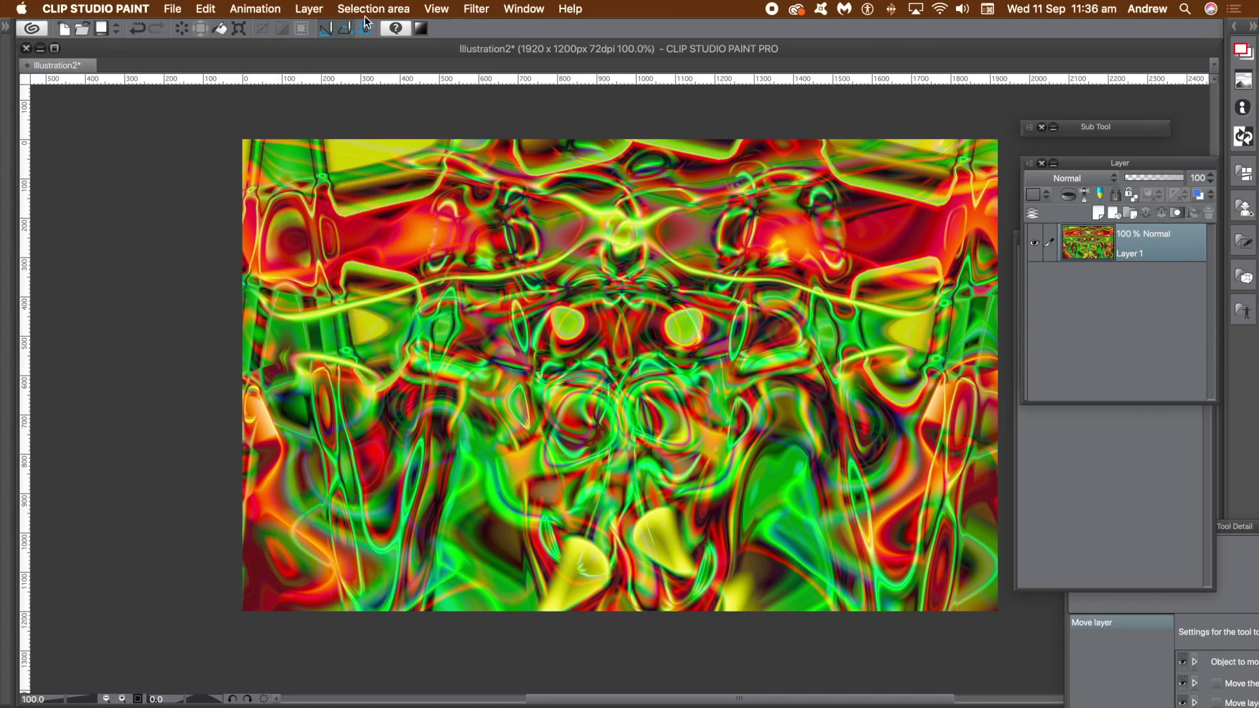
{"action": "left_click", "coordinate": [476, 9]}
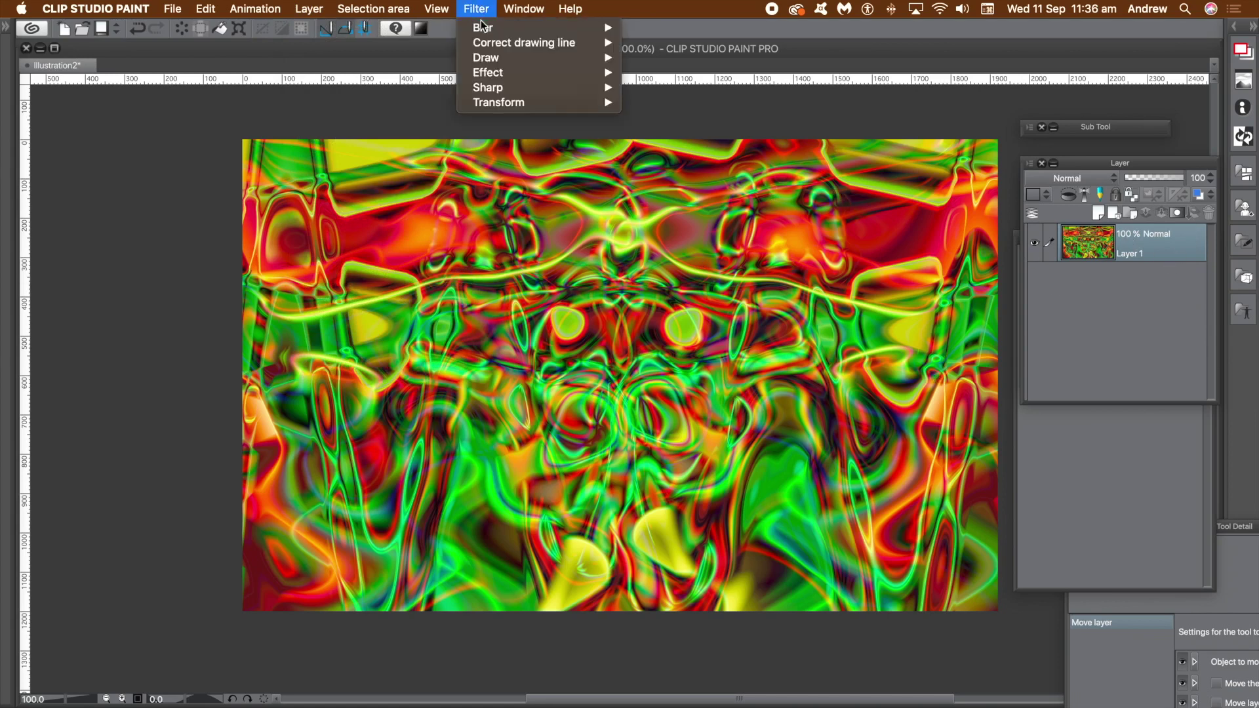
{"action": "mouse_move", "coordinate": [492, 105]}
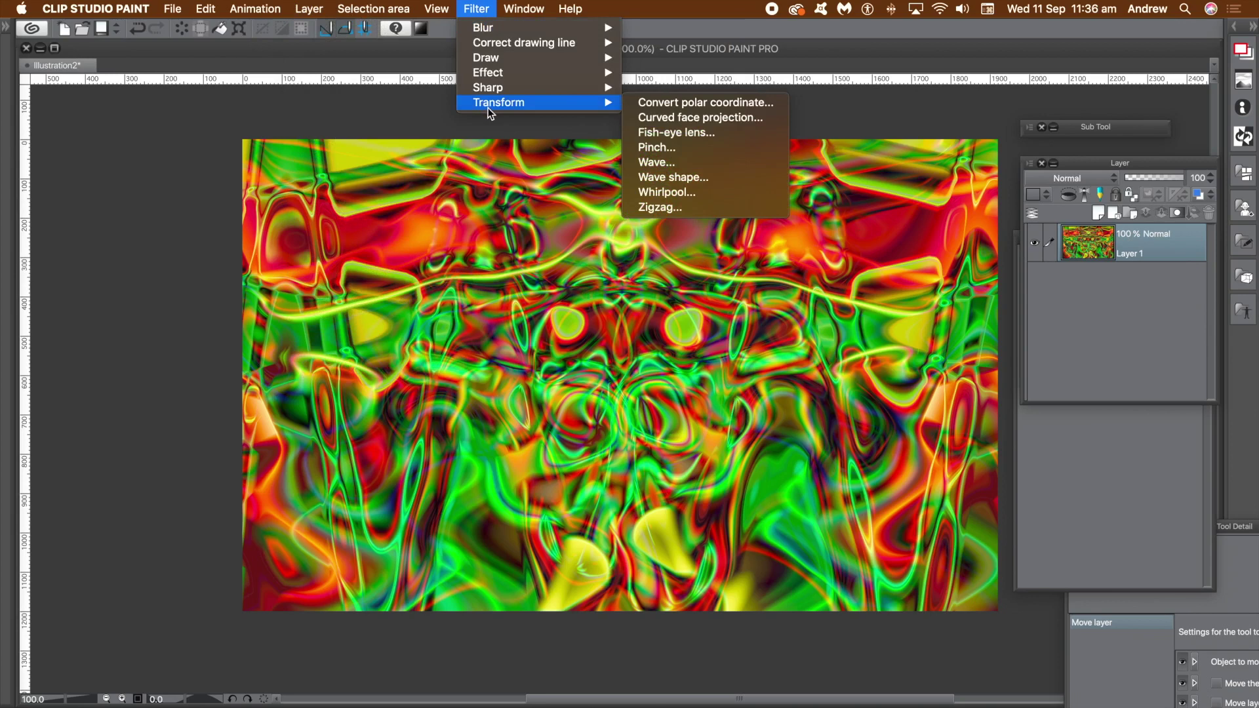
{"action": "left_click", "coordinate": [707, 175]}
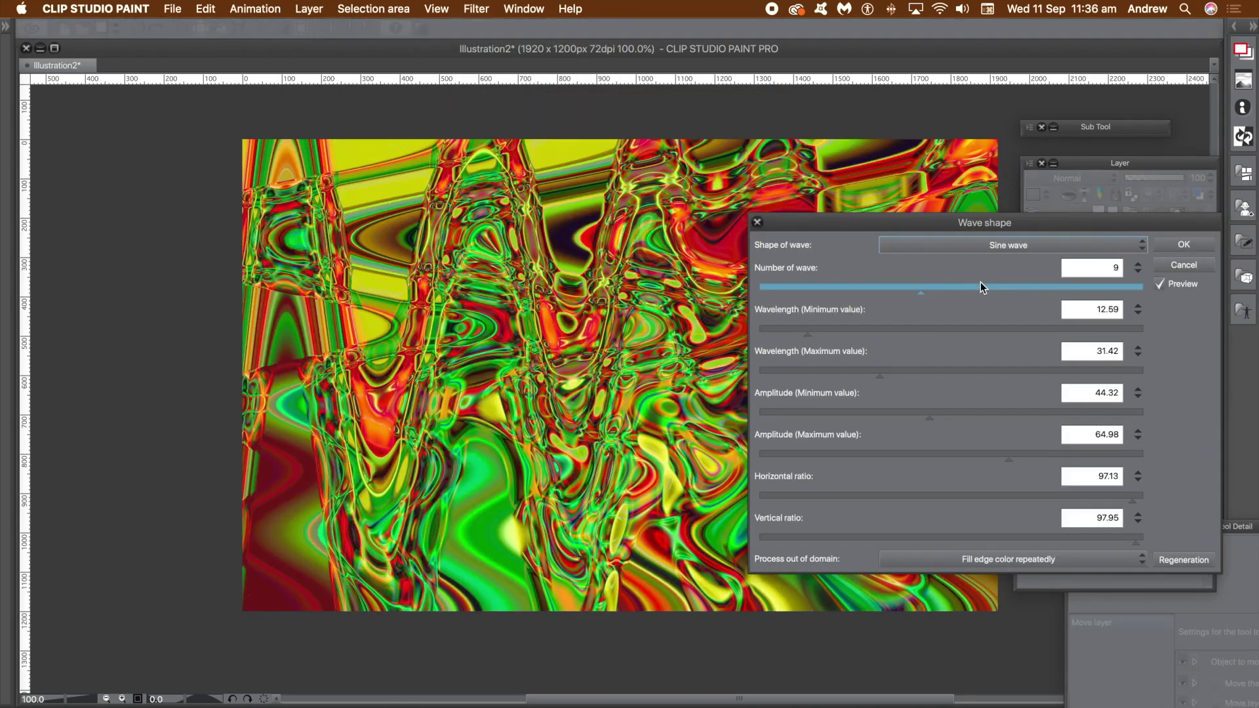
{"action": "left_click_drag", "start_coordinate": [863, 224], "coordinate": [941, 224]}
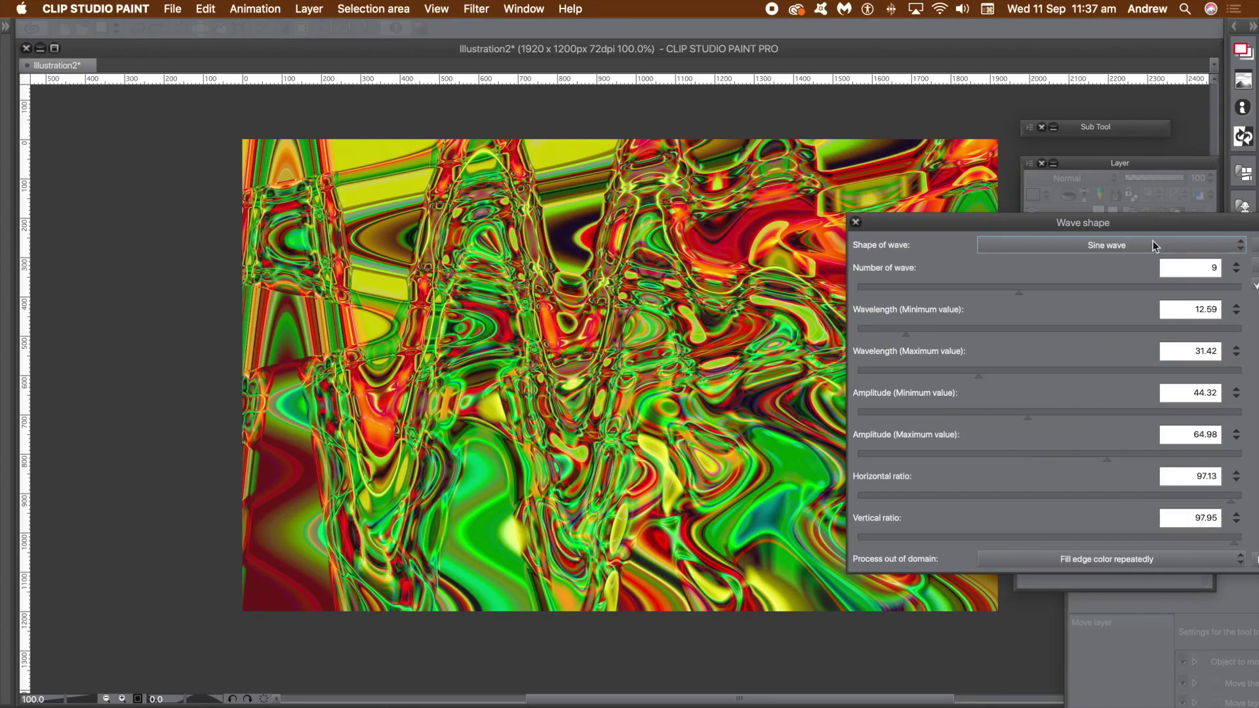
{"action": "left_click_drag", "start_coordinate": [1129, 222], "coordinate": [983, 232]}
{"action": "left_click", "coordinate": [1141, 569]}
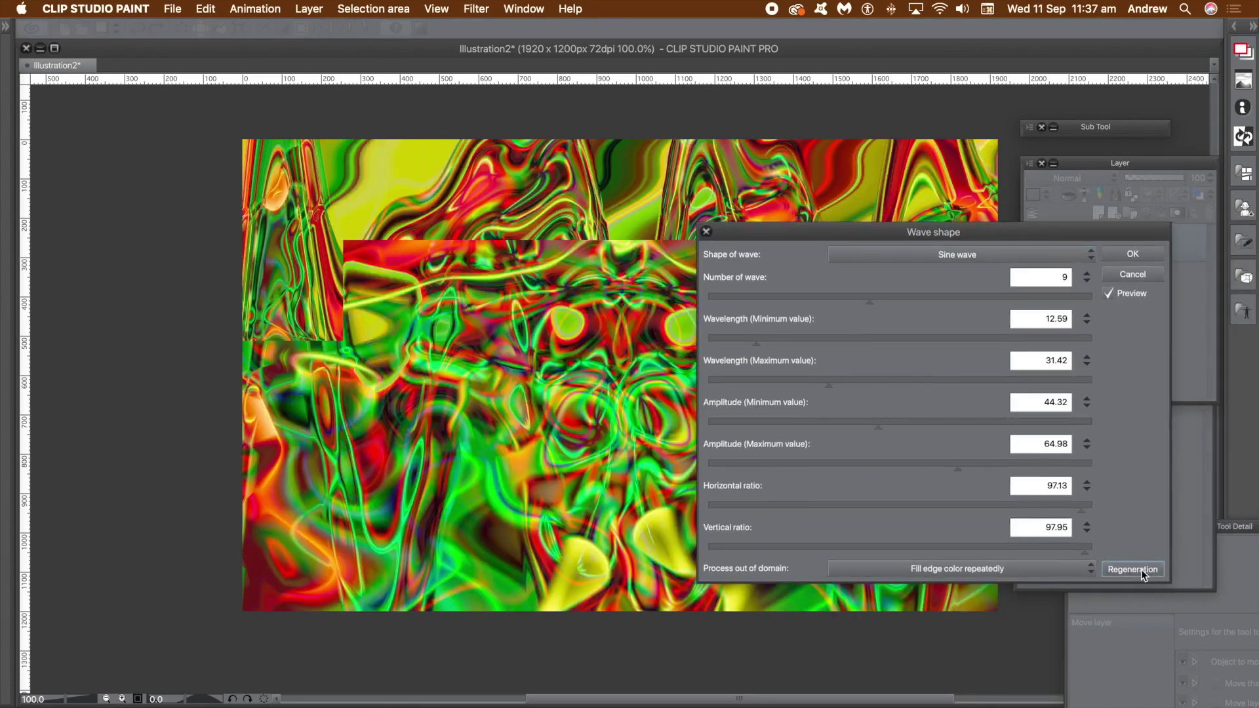
{"action": "left_click", "coordinate": [1143, 571]}
{"action": "left_click", "coordinate": [1142, 571]}
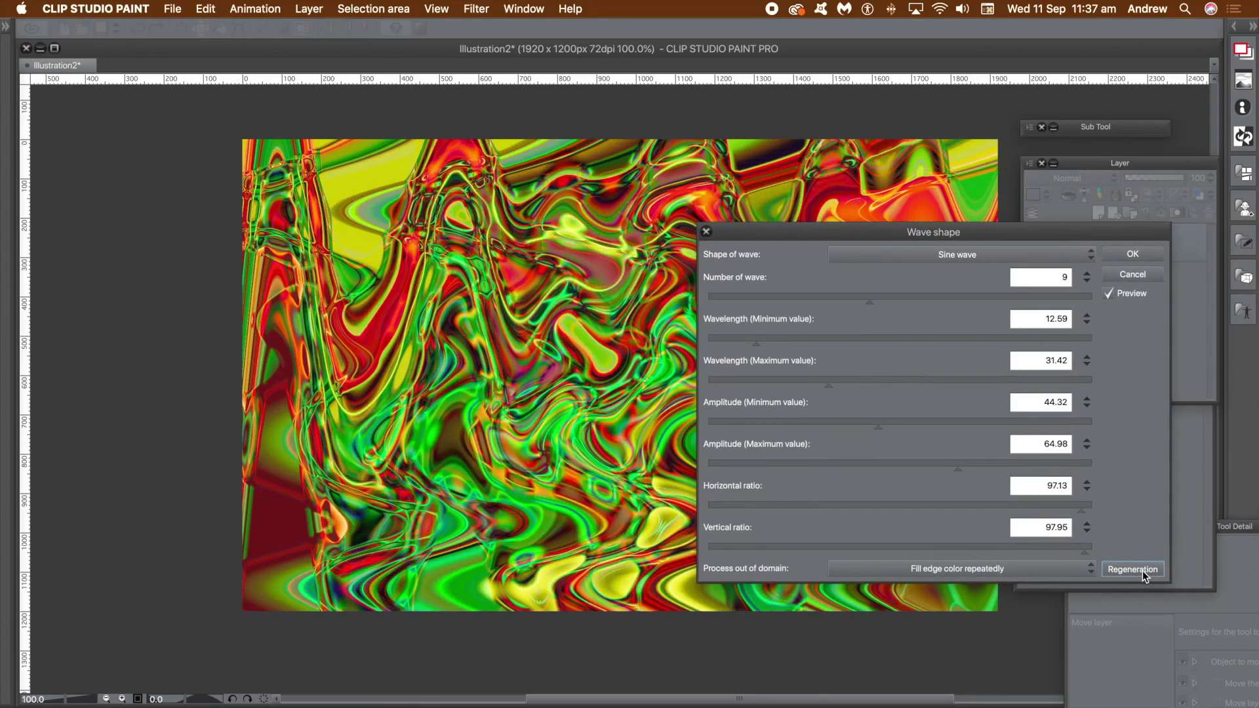
{"action": "left_click", "coordinate": [1142, 570]}
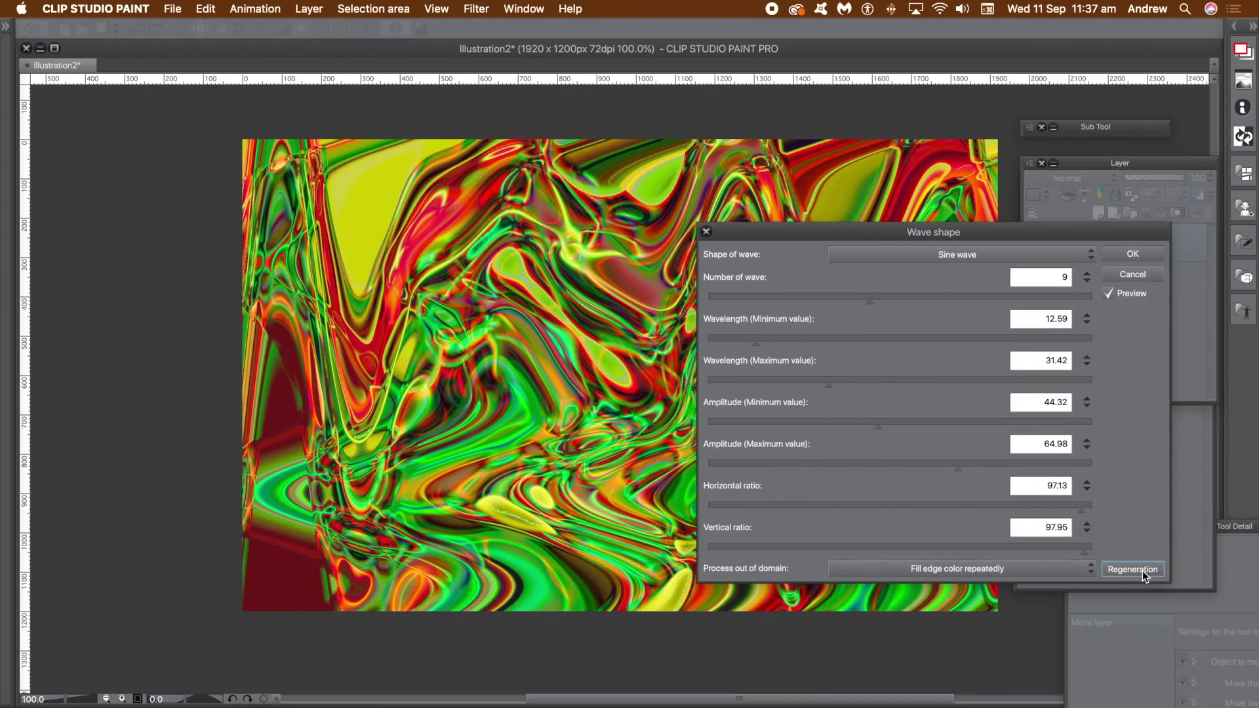
{"action": "left_click", "coordinate": [1133, 255]}
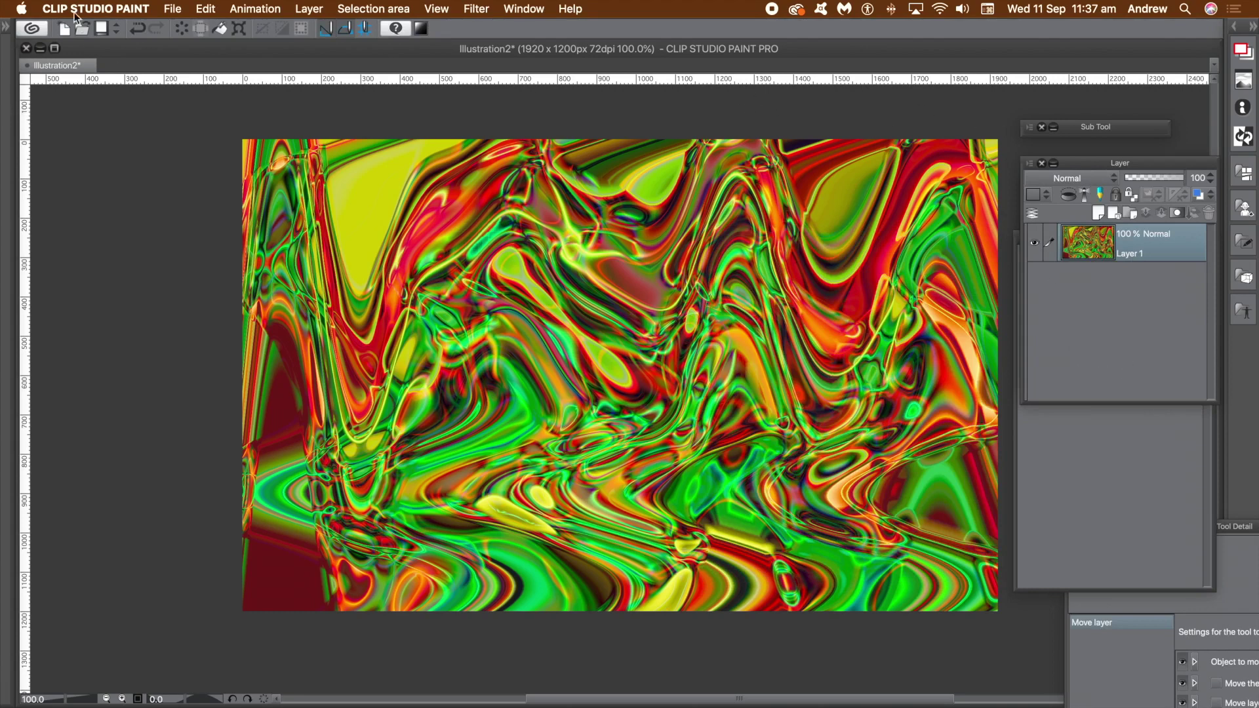
{"action": "left_click", "coordinate": [217, 8]}
{"action": "mouse_move", "coordinate": [246, 254]}
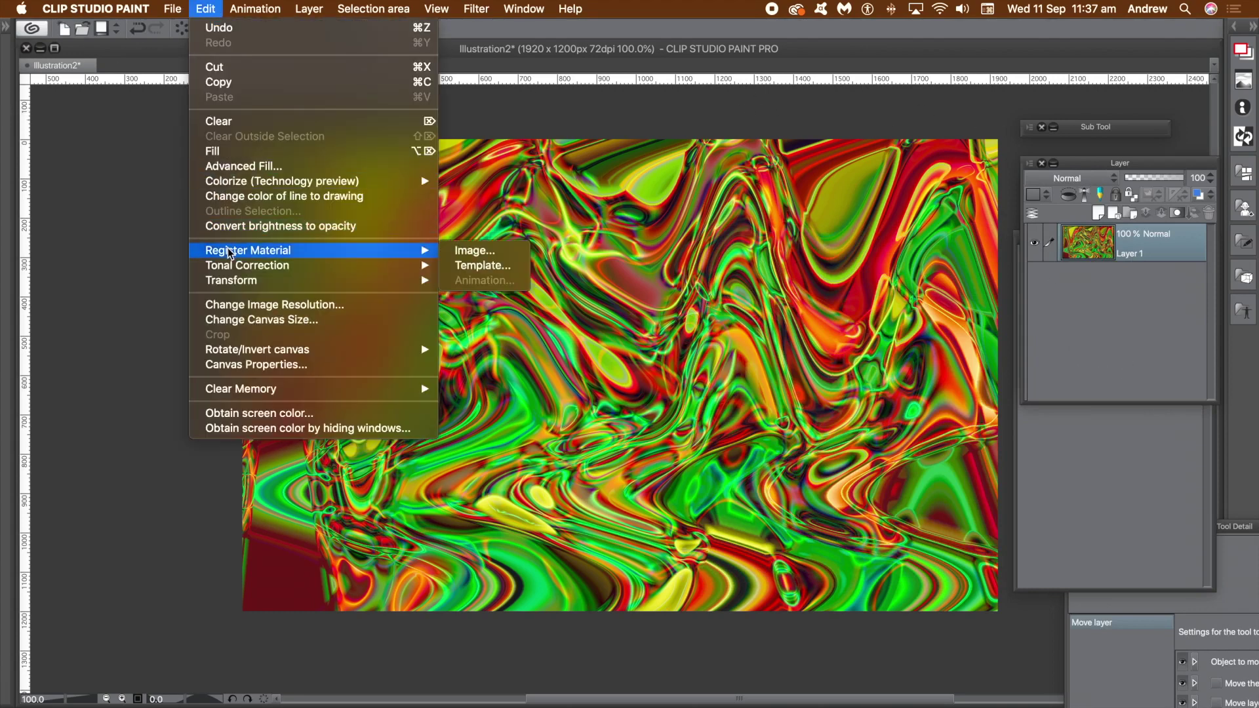
{"action": "mouse_move", "coordinate": [172, 8]}
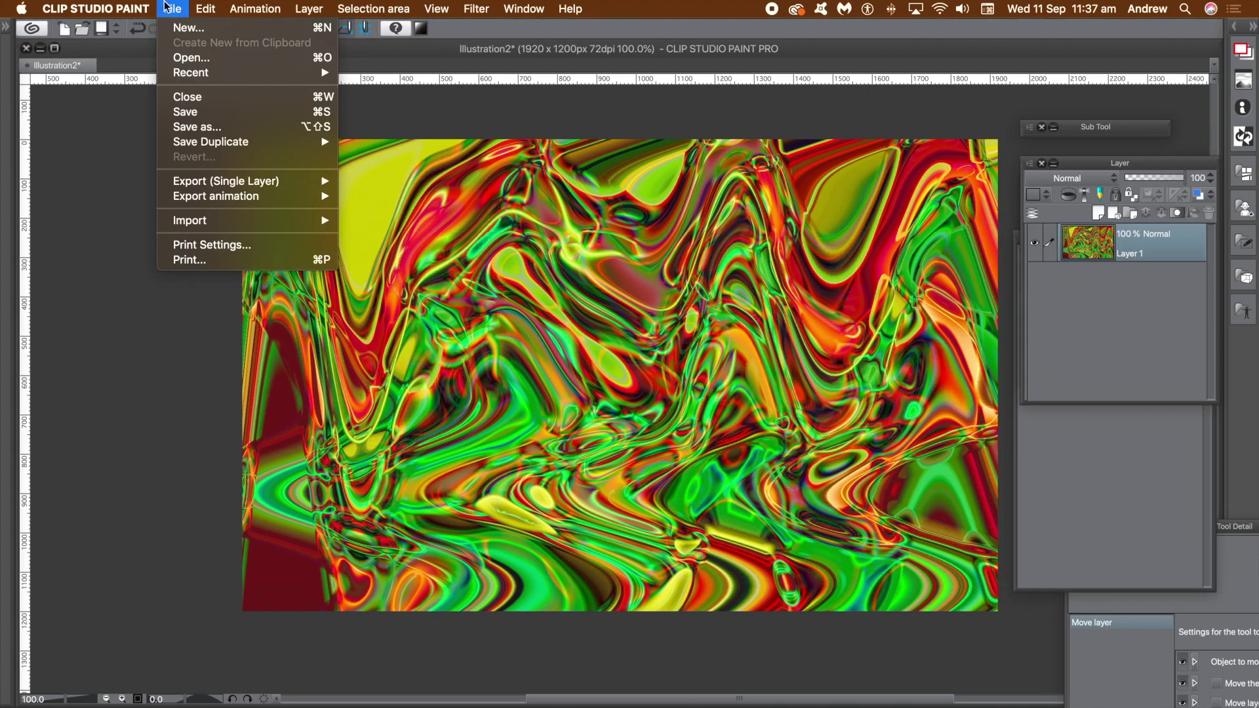
{"action": "mouse_move", "coordinate": [191, 184]}
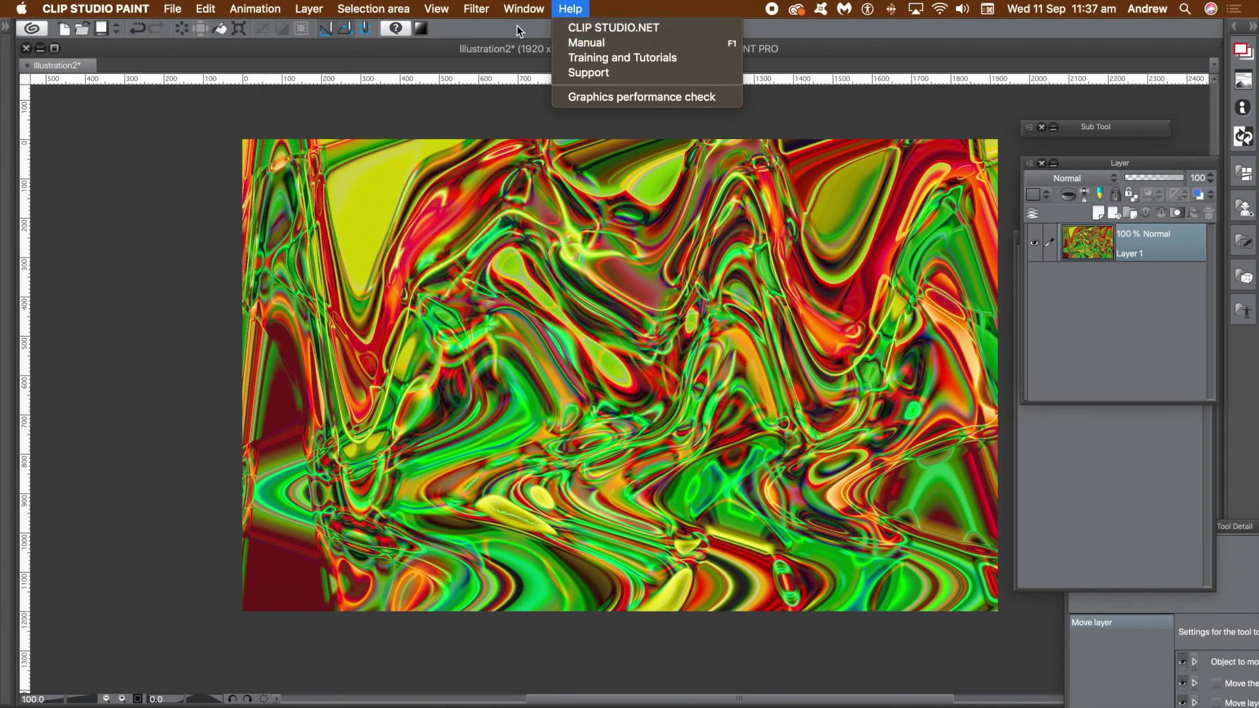
{"action": "left_click", "coordinate": [548, 48]}
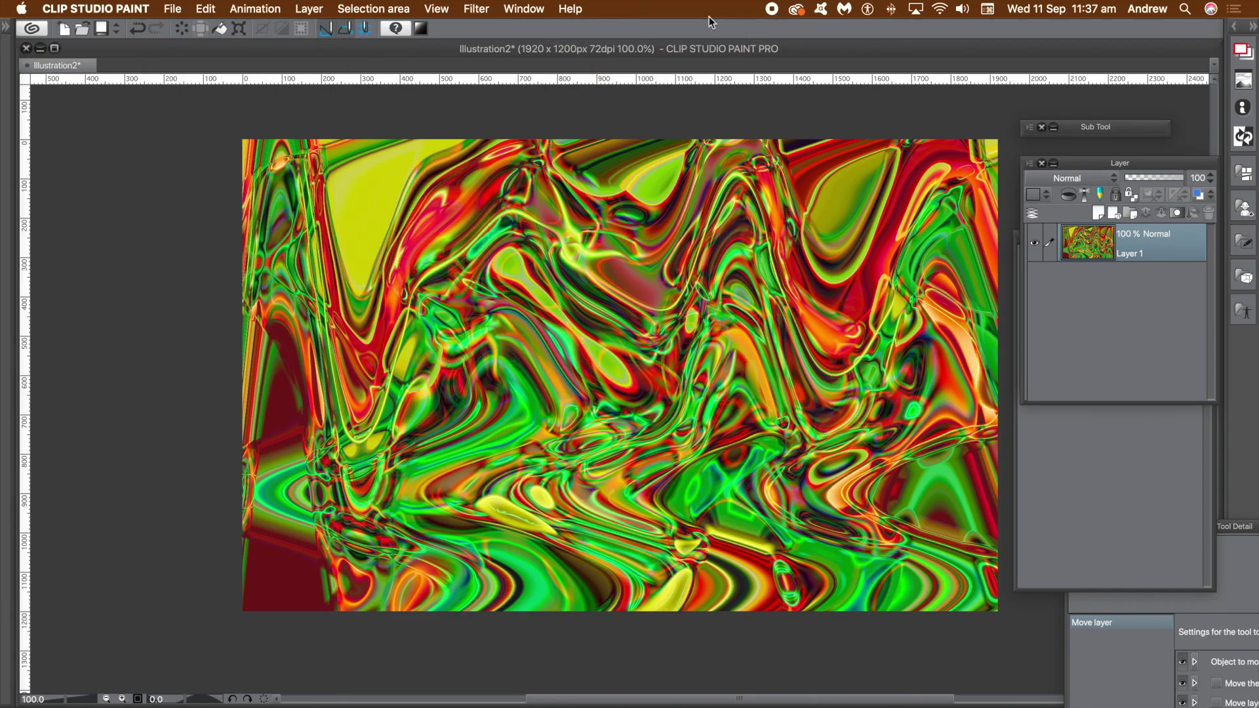